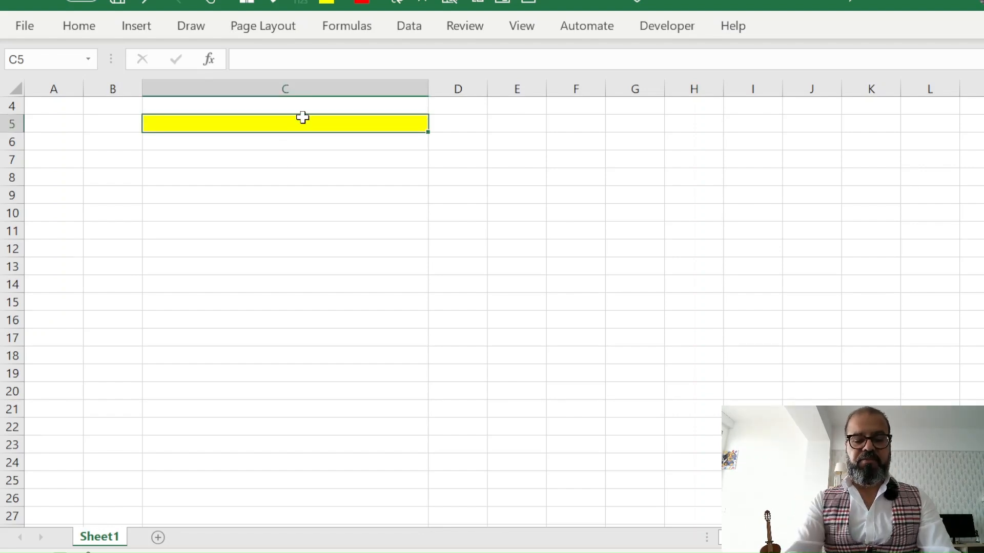
Enter a CELL formula in cell C5 that returns the "filename" information.
type("=C")
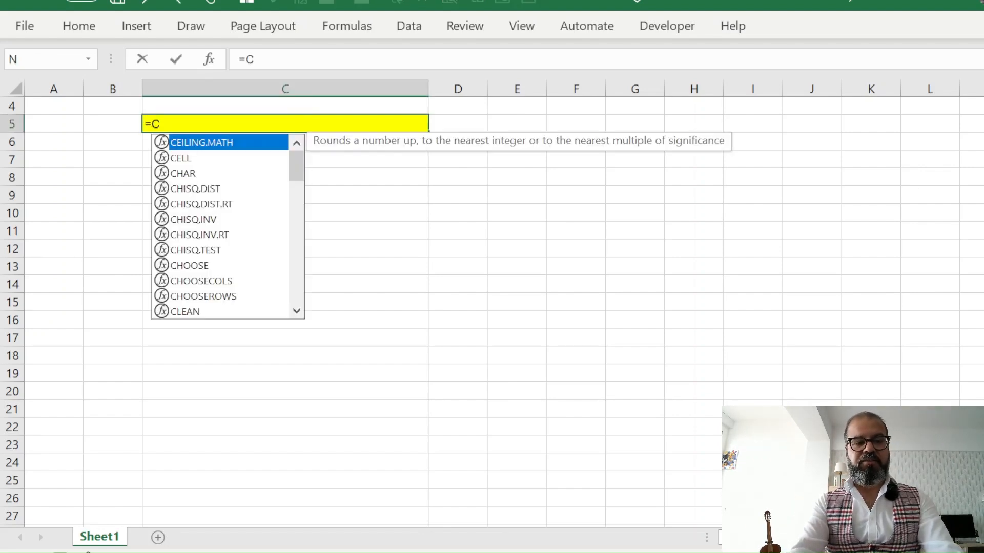
type("ell(")
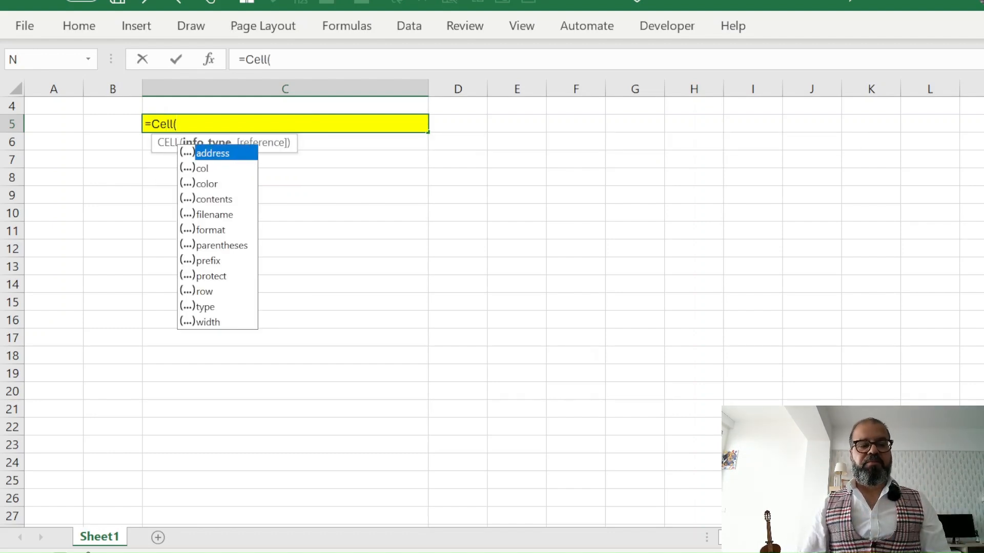
left_click(231, 216)
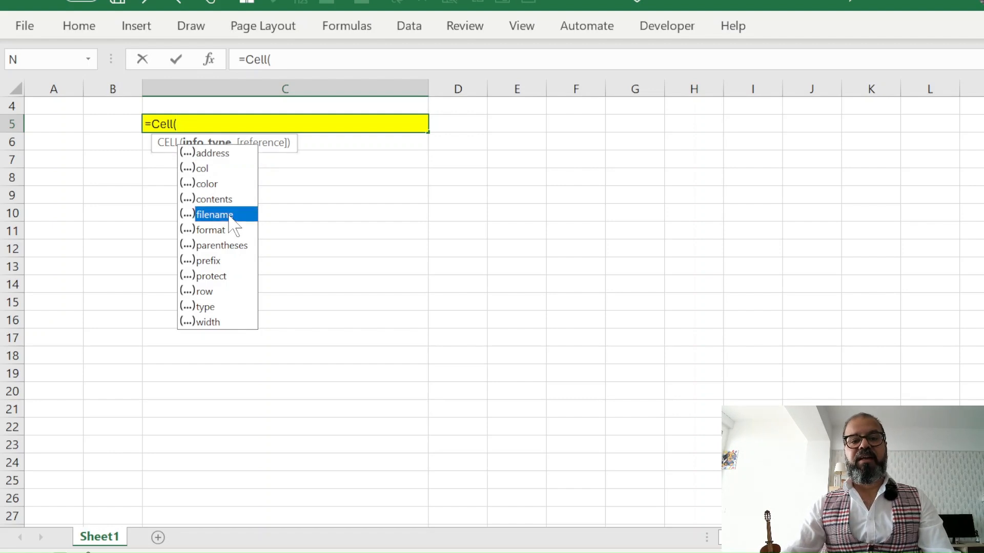
double_click(232, 216)
type(")")
key("Return")
key("Up")
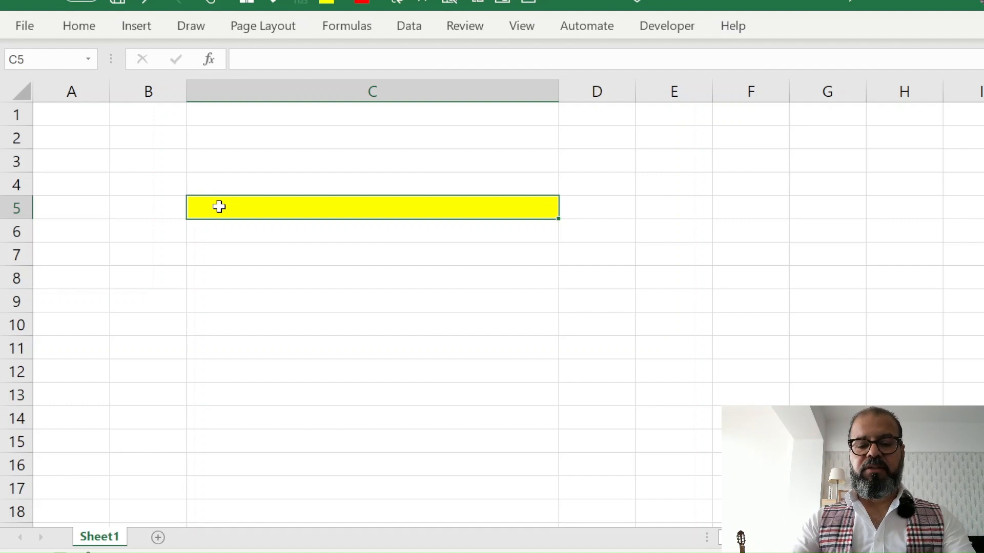
Start a VLOOKUP formula in C5 and insert the function's argument names as placeholders.
type("=")
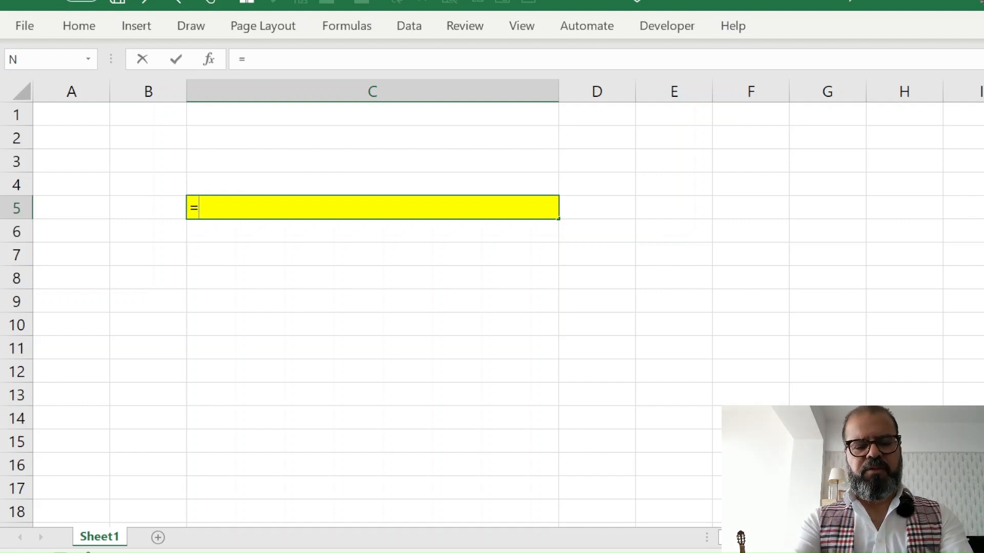
type("vl")
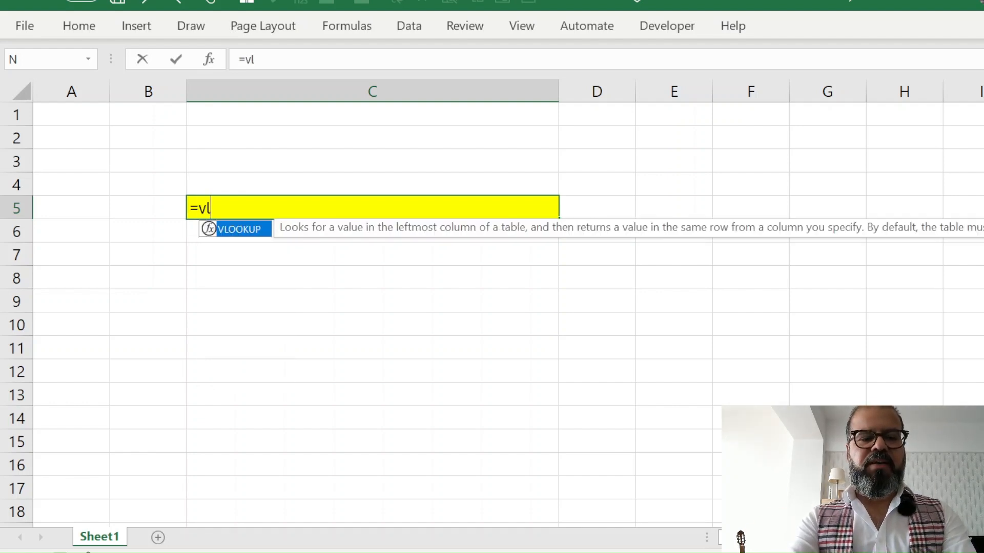
type("o")
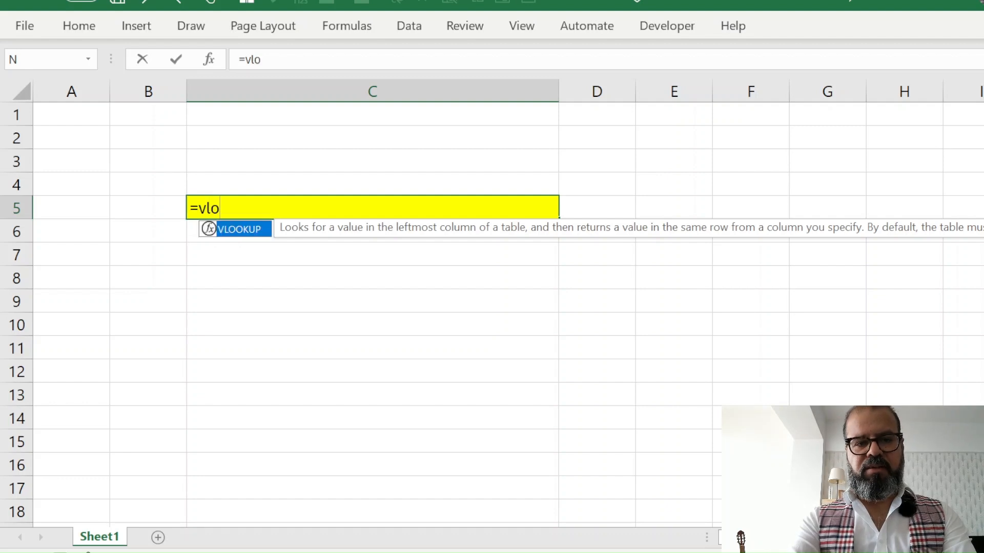
type("okup(")
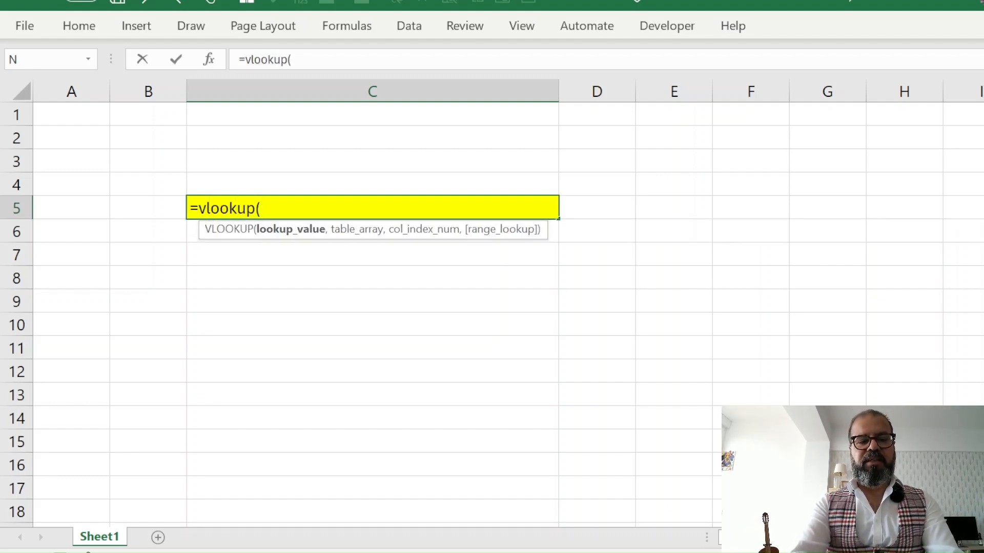
key("BackSpace")
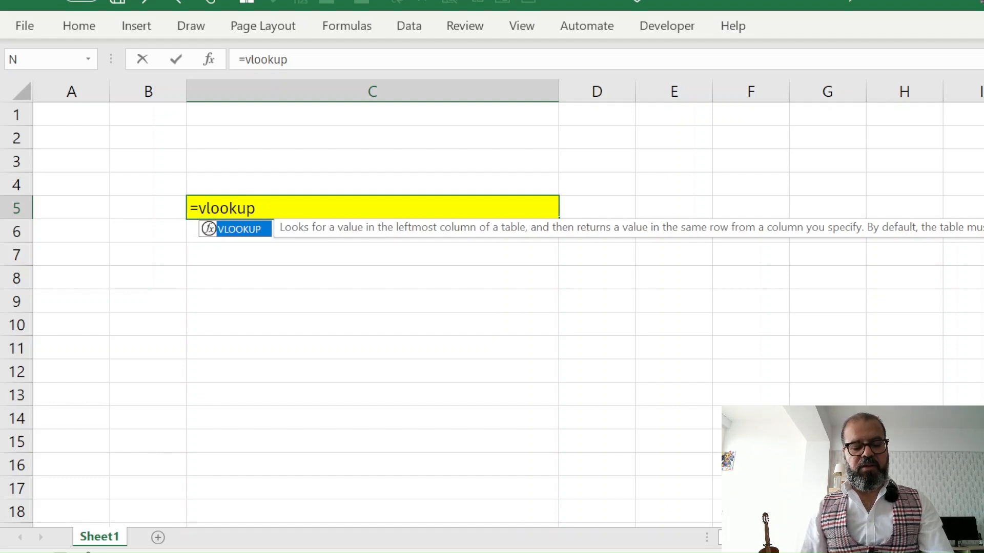
key("ctrl+shift+a")
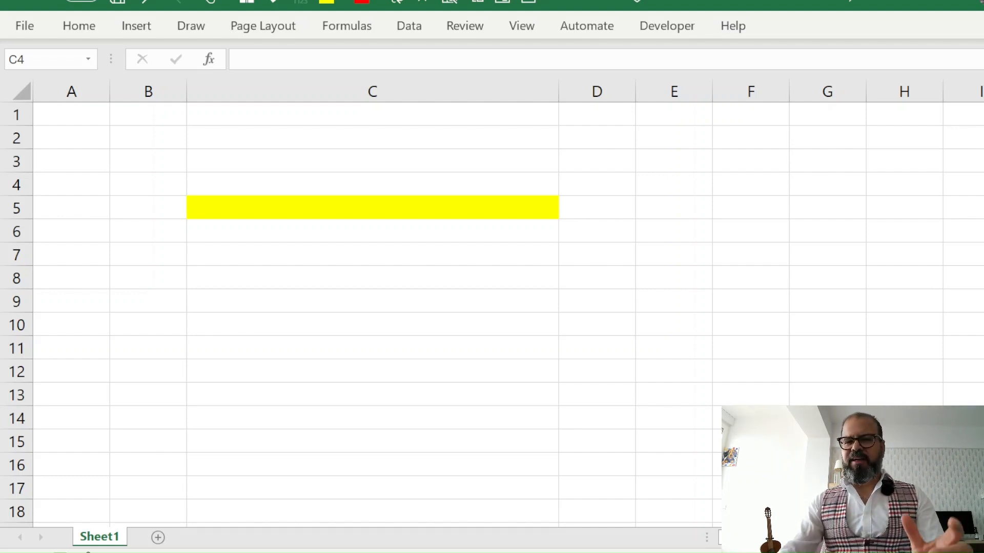
Enter 1, 2 and abc in cells C4, C5 and C6.
left_click(506, 190)
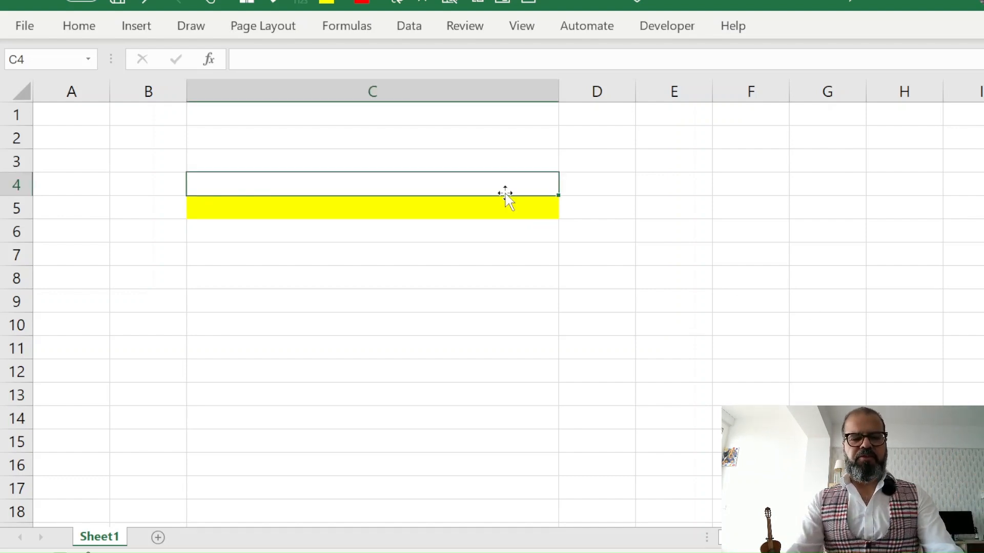
type("1")
key("Return")
type("2")
key("Return")
type("abc")
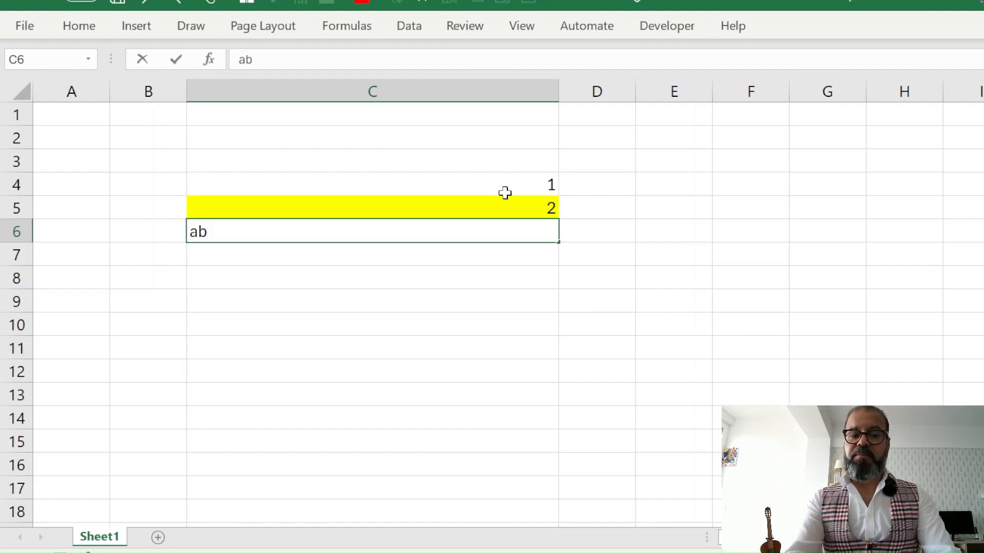
key("Return")
Enter the formula =SUM(C4:C5)*C6 in cell C7.
type("=")
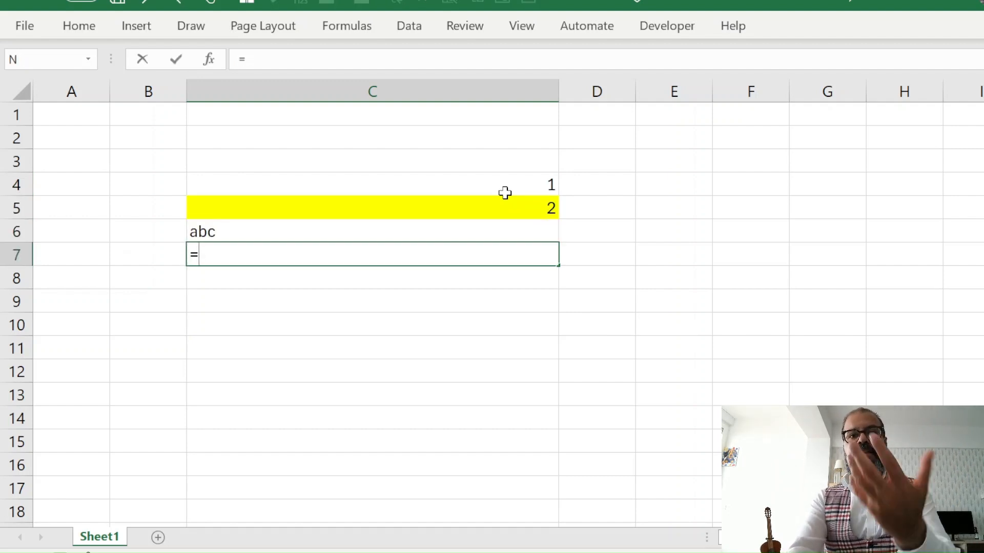
type("sum")
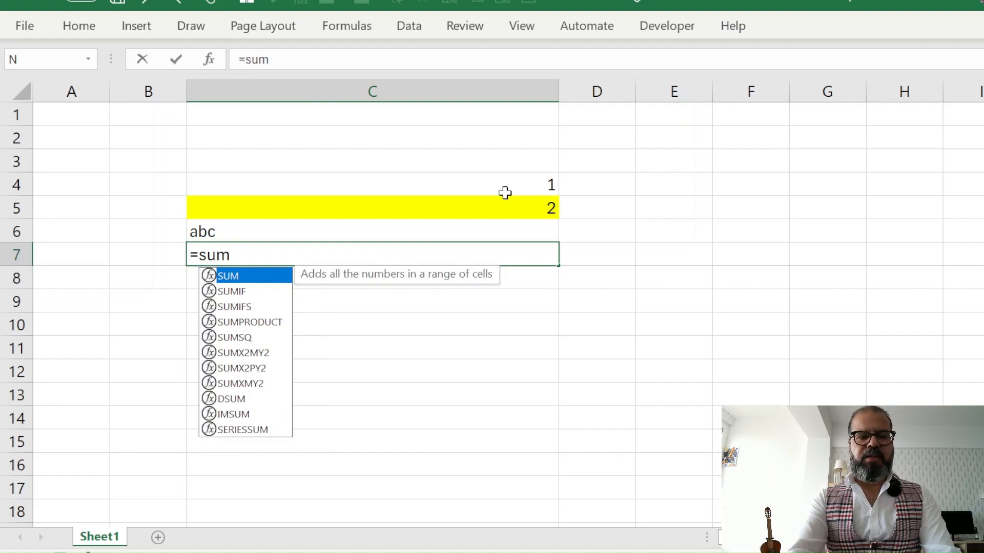
type("(")
left_click(505, 192)
key("shift+Down")
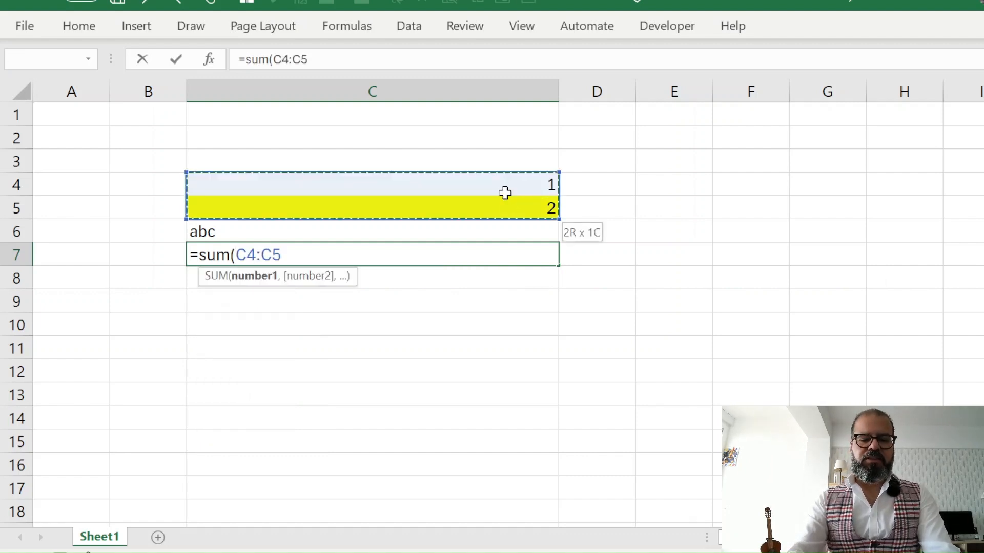
type("*")
key("BackSpace")
type(")")
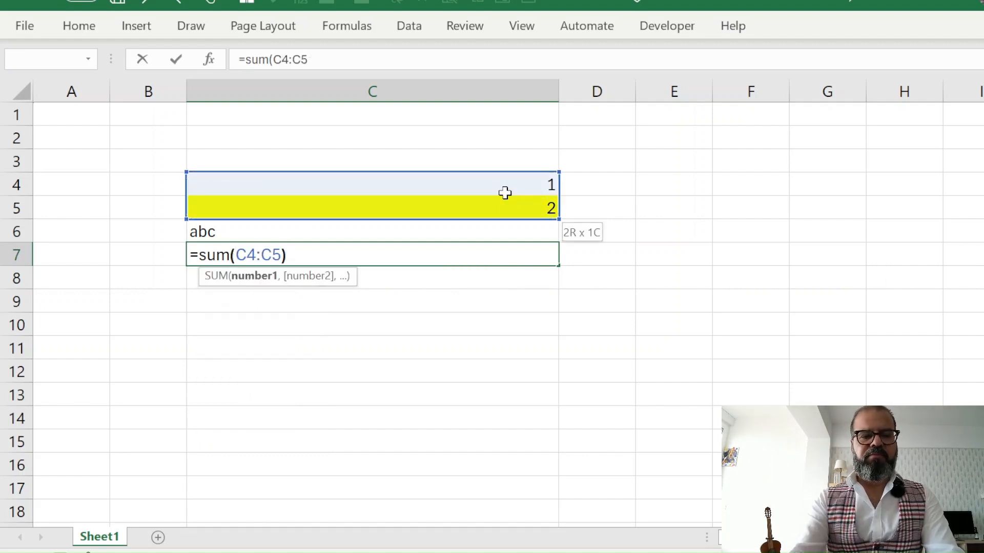
type("*")
key("Up")
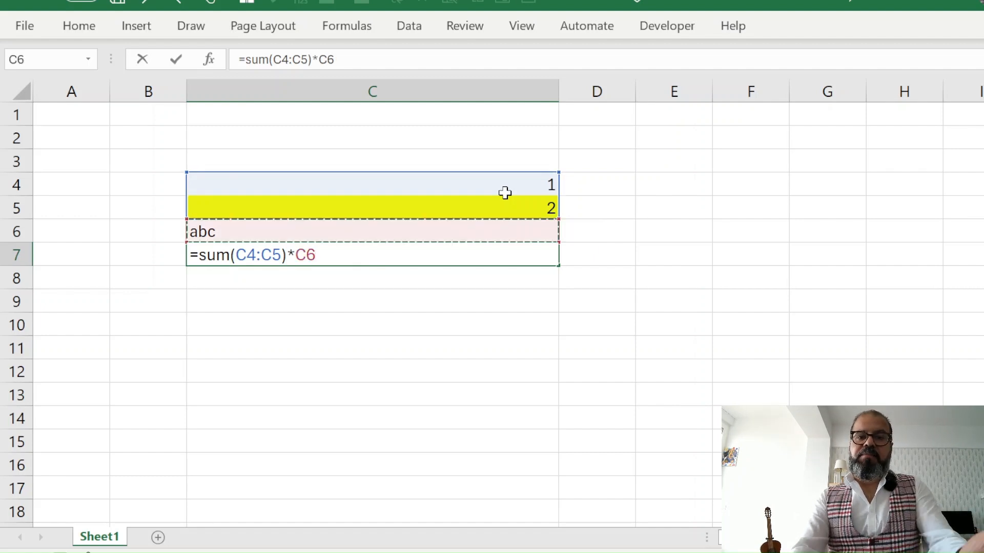
key("Return")
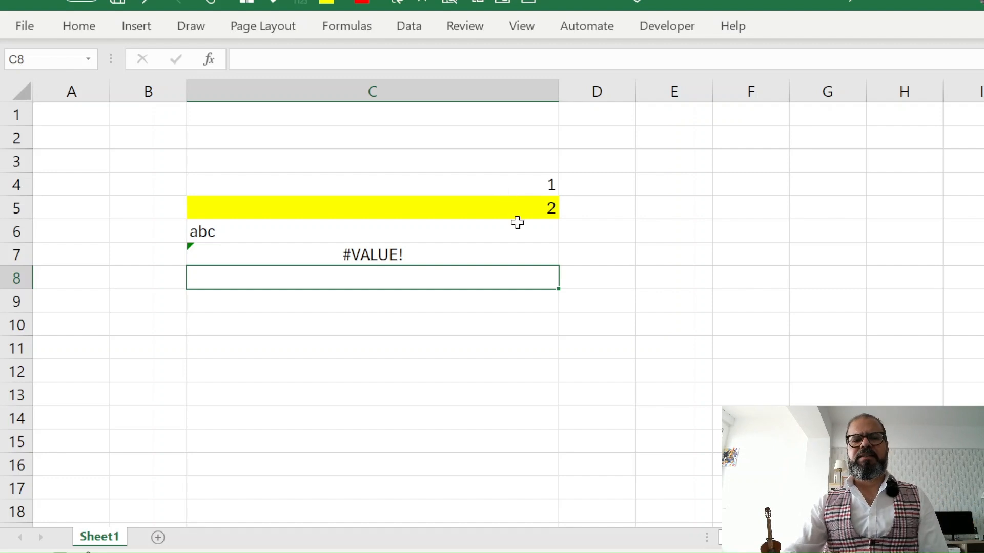
Evaluate the formula in C7 one stage at a time through to its final result, keeping the data cells in view.
left_click(467, 255)
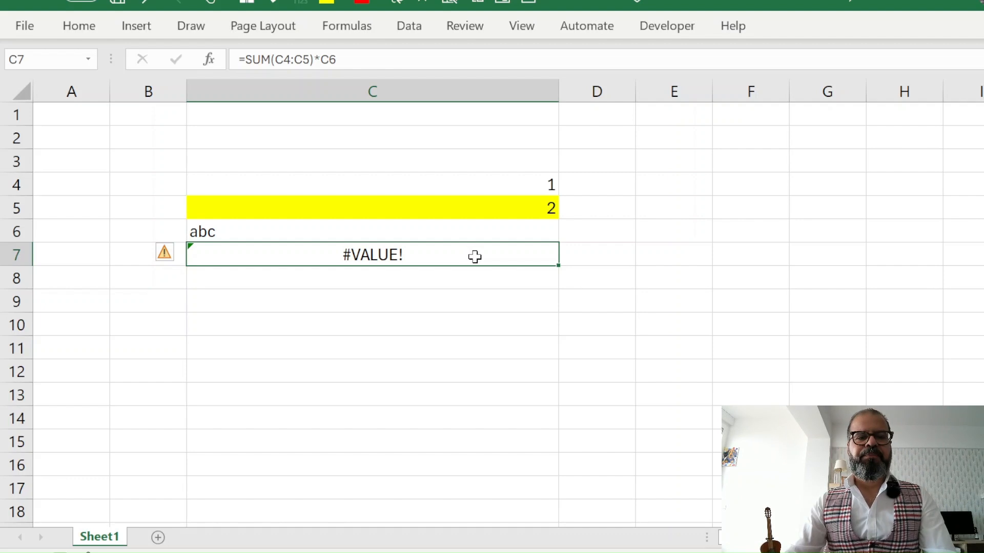
left_click(328, 29)
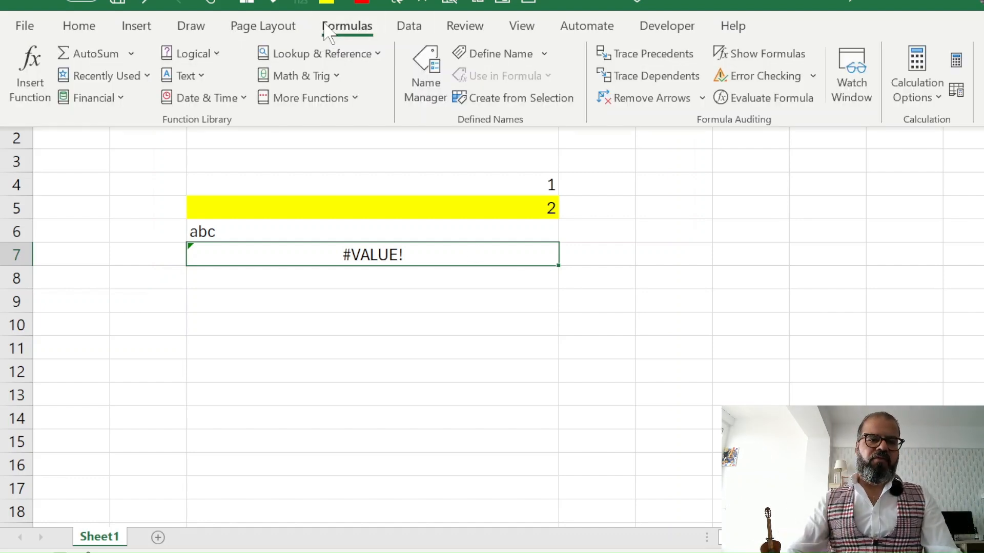
left_click(784, 101)
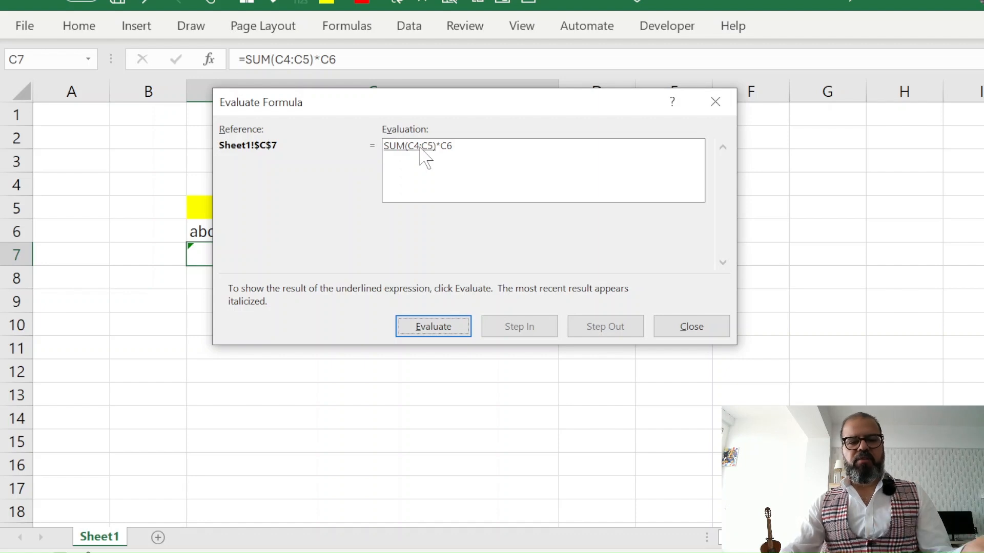
left_click(416, 331)
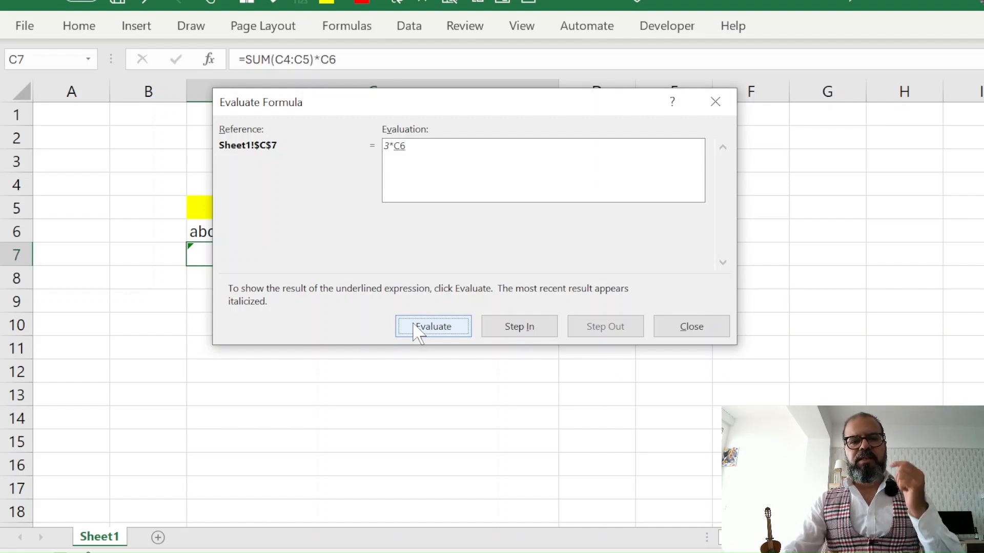
left_click_drag(493, 113, 848, 88)
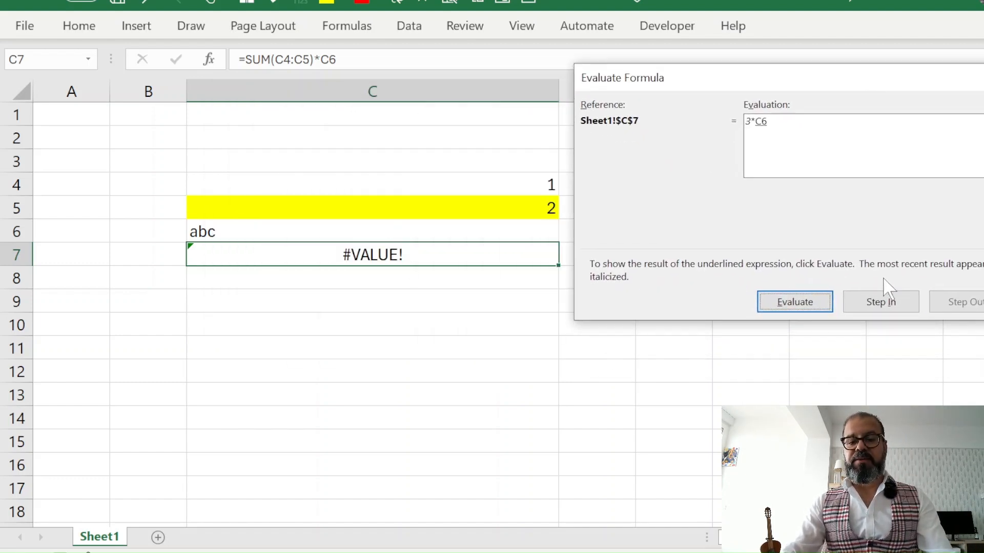
left_click(811, 299)
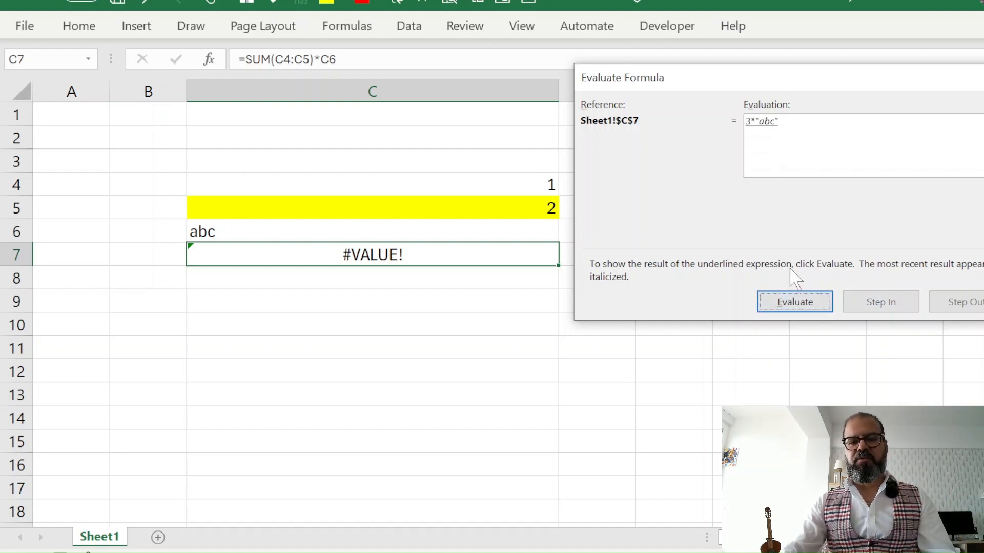
left_click(800, 310)
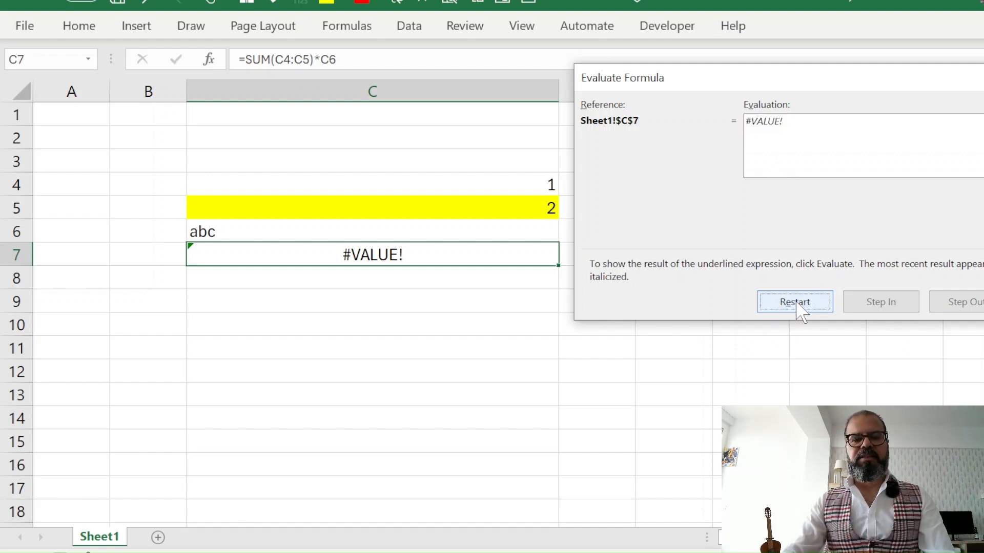
Restart the evaluation of C7, step into the C6 reference and back out, and close the evaluation.
left_click(799, 308)
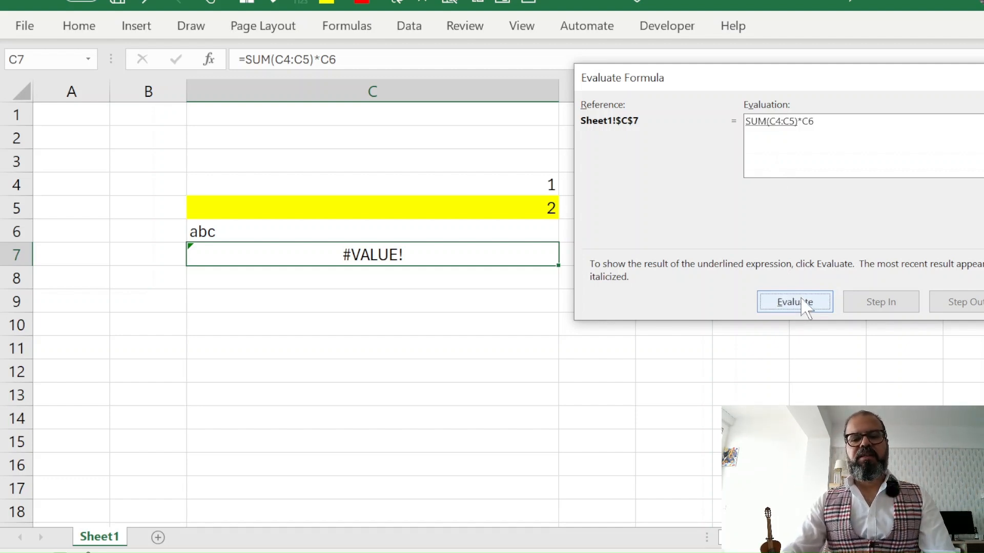
left_click(809, 306)
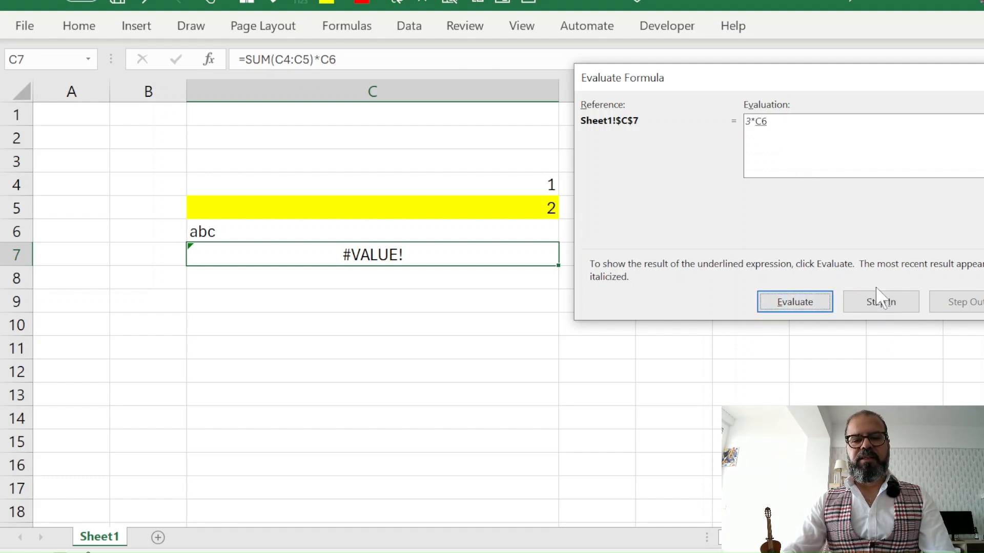
left_click(885, 302)
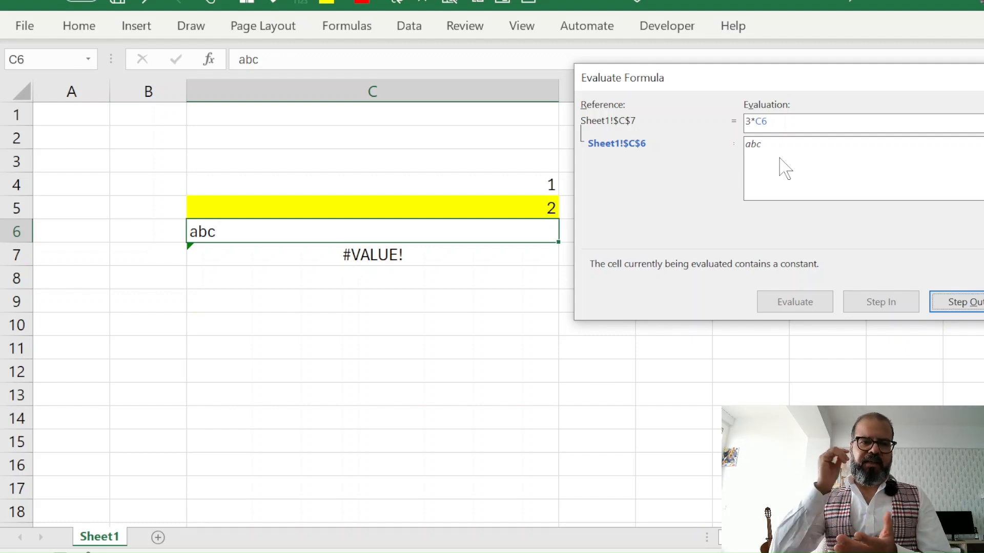
left_click(951, 303)
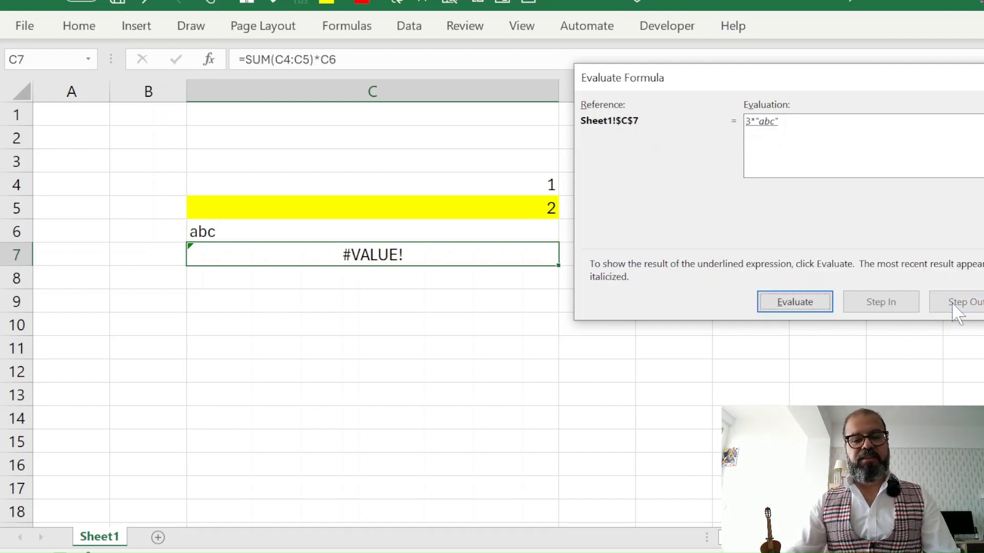
key("Escape")
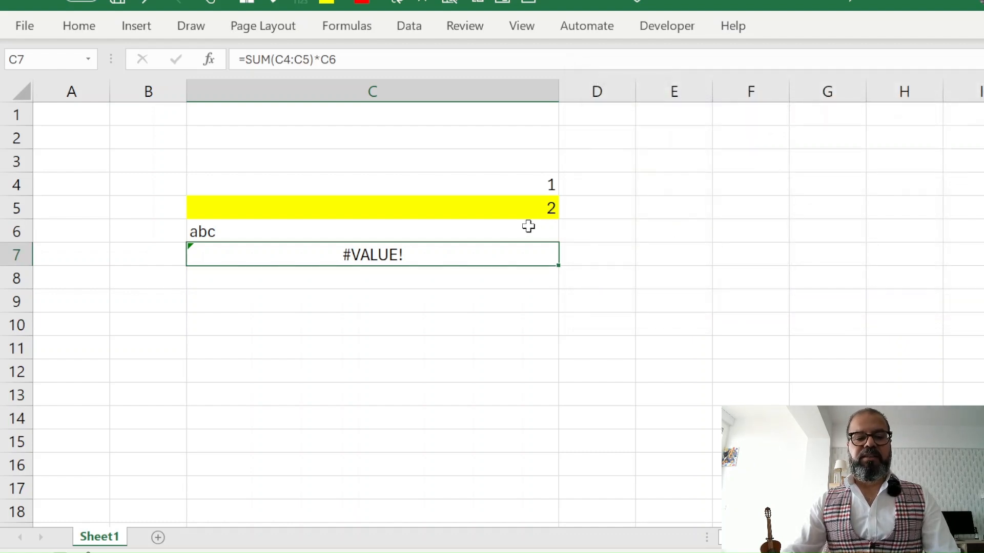
Clear cell C6 and remove the C6 reference from the formula in C7.
left_click(532, 229)
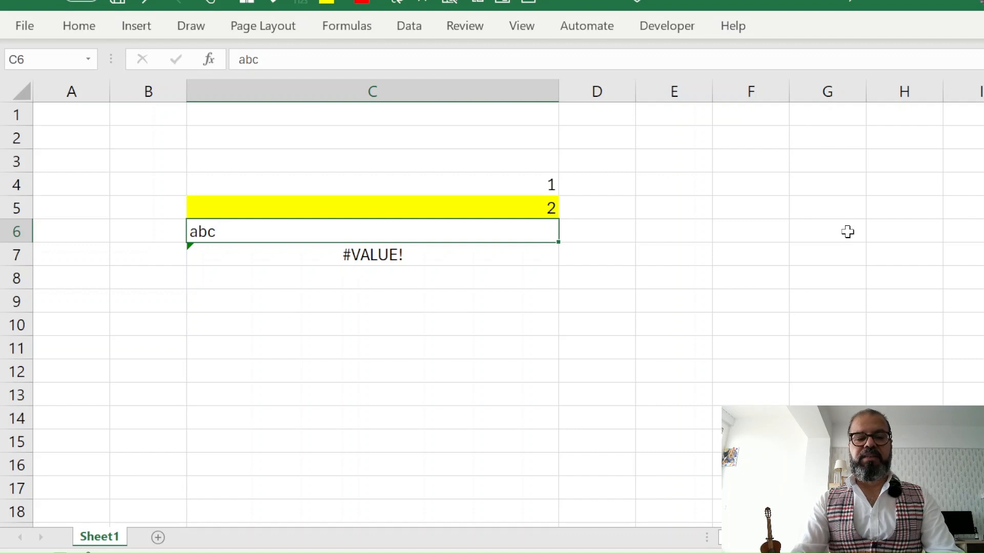
key("Return")
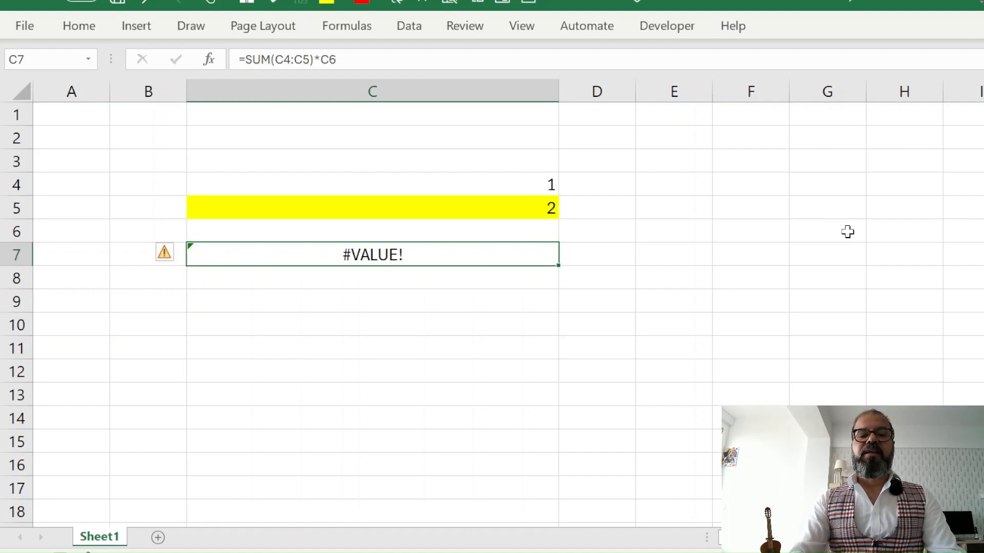
key("F2")
key("BackSpace")
key("BackSpace")
key("BackSpace")
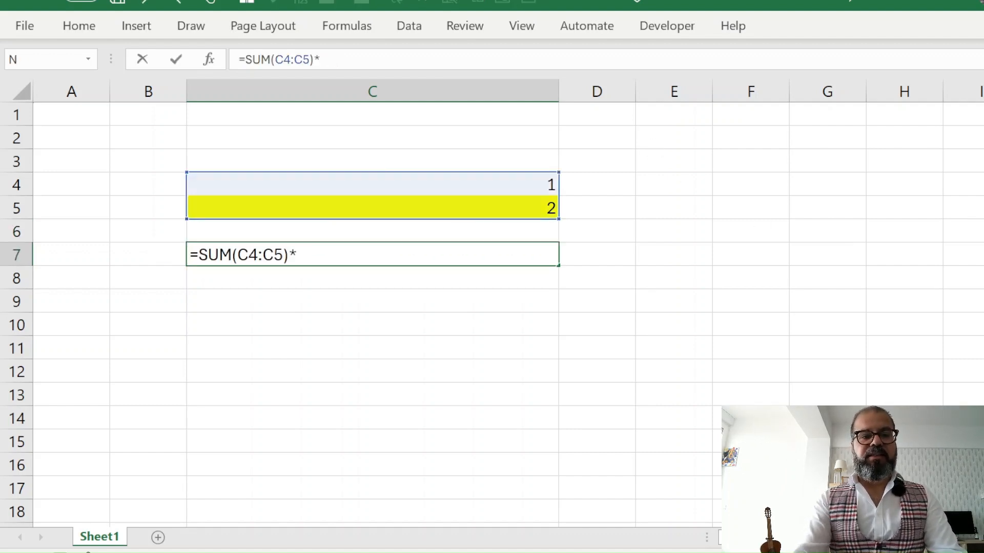
key("Return")
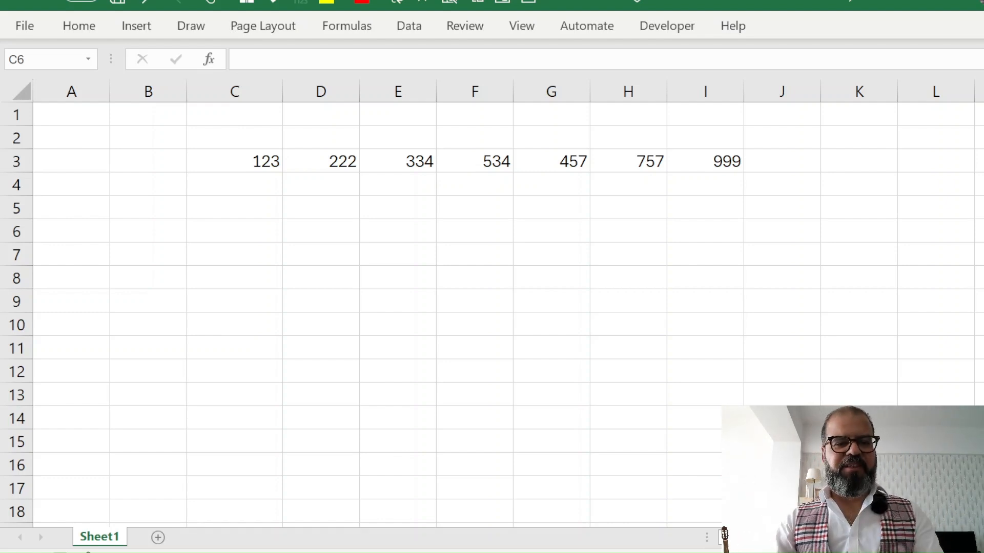
Enter the formula =LOOKUP(1E+100,3:3) in cell C6 to return the last number in row 3.
left_click(270, 228)
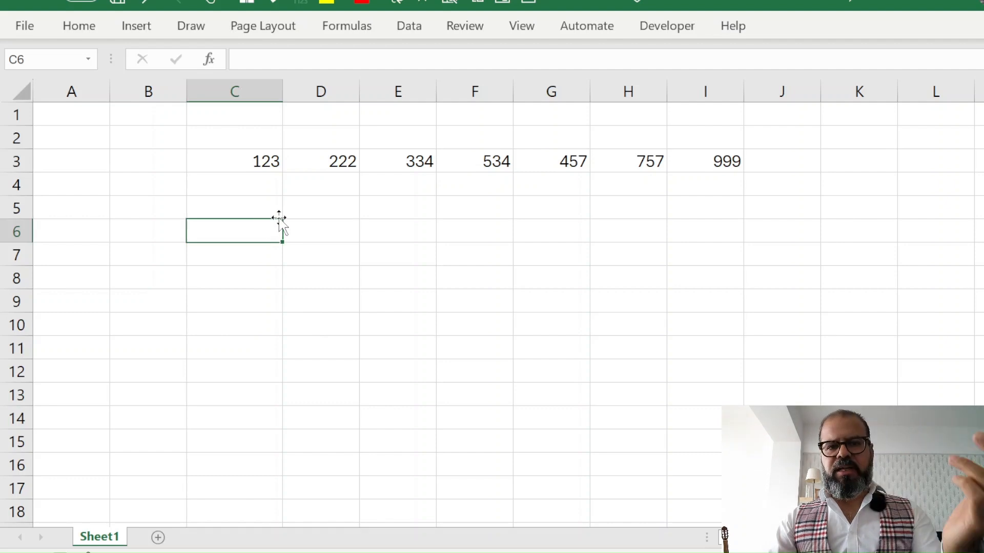
type("=loo")
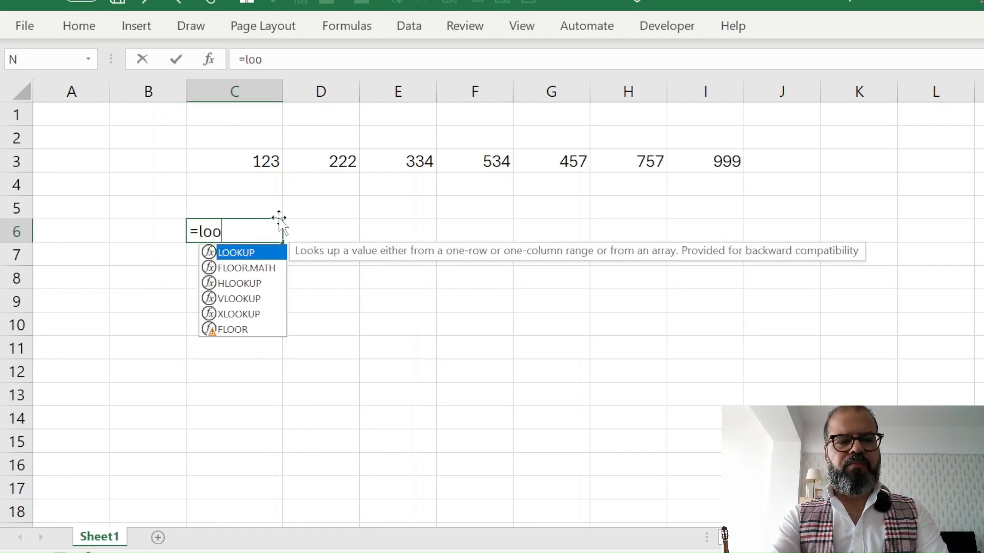
type("kup(")
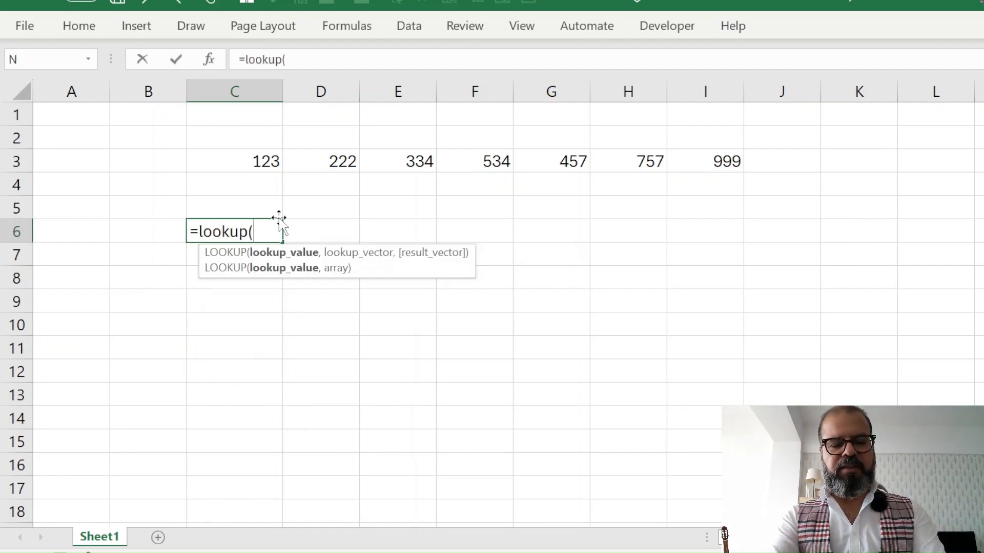
type("1E+")
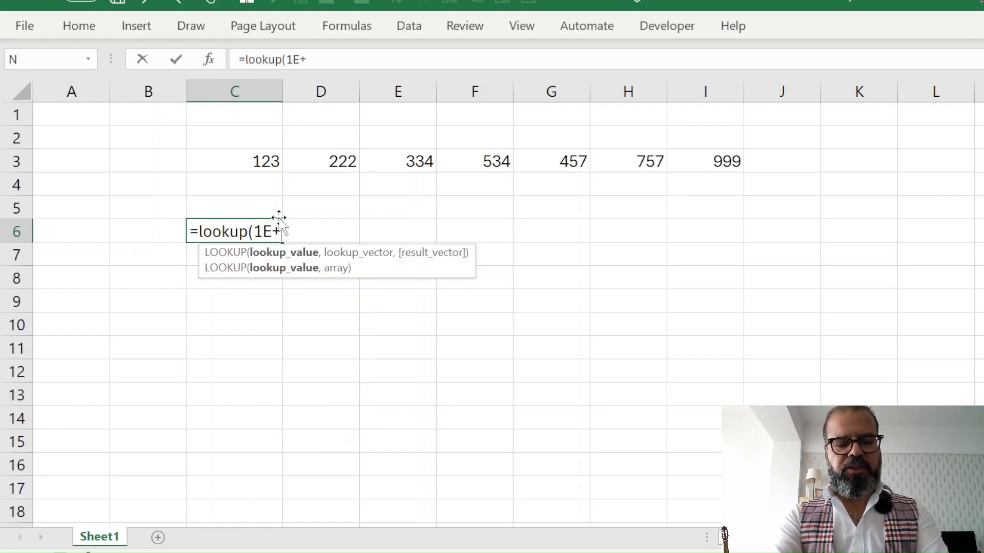
type("100")
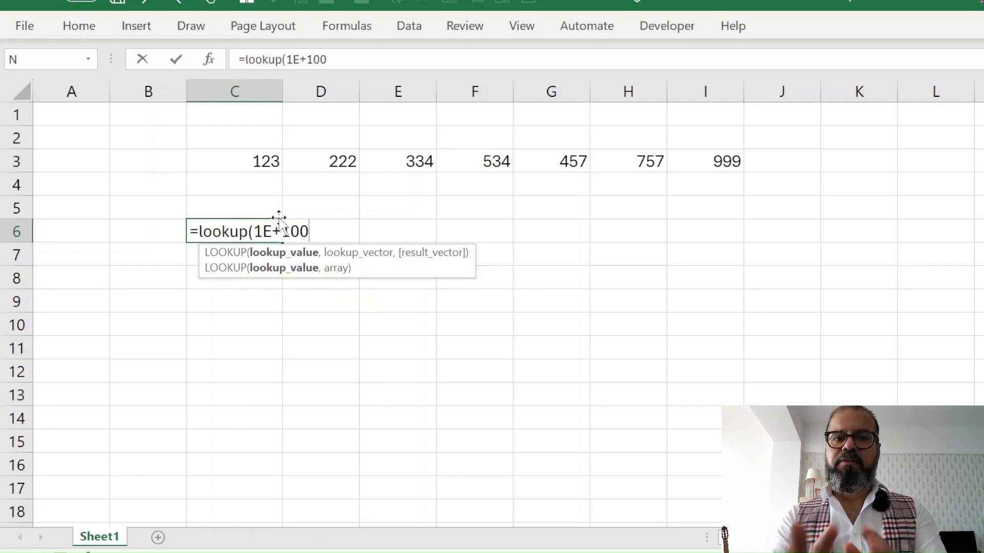
type(",")
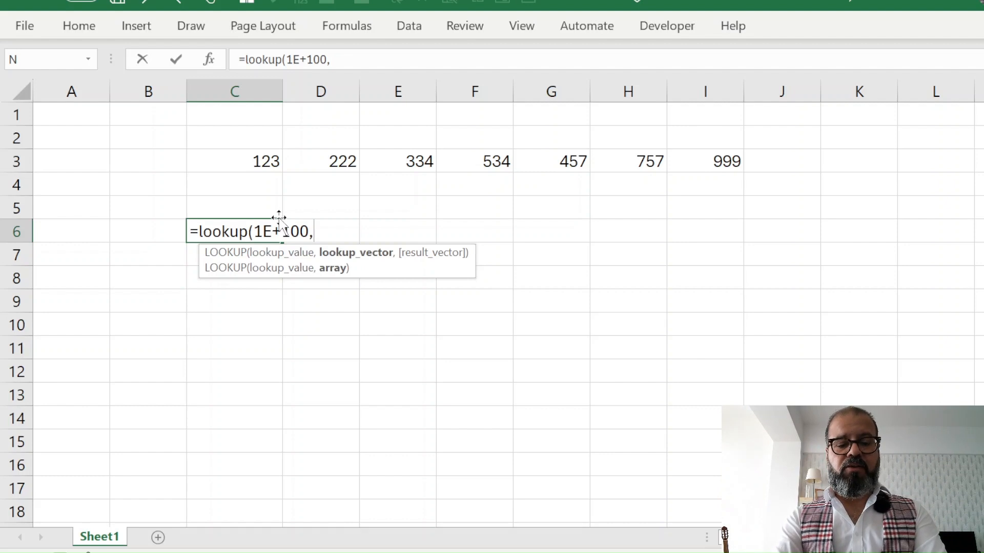
left_click(17, 163)
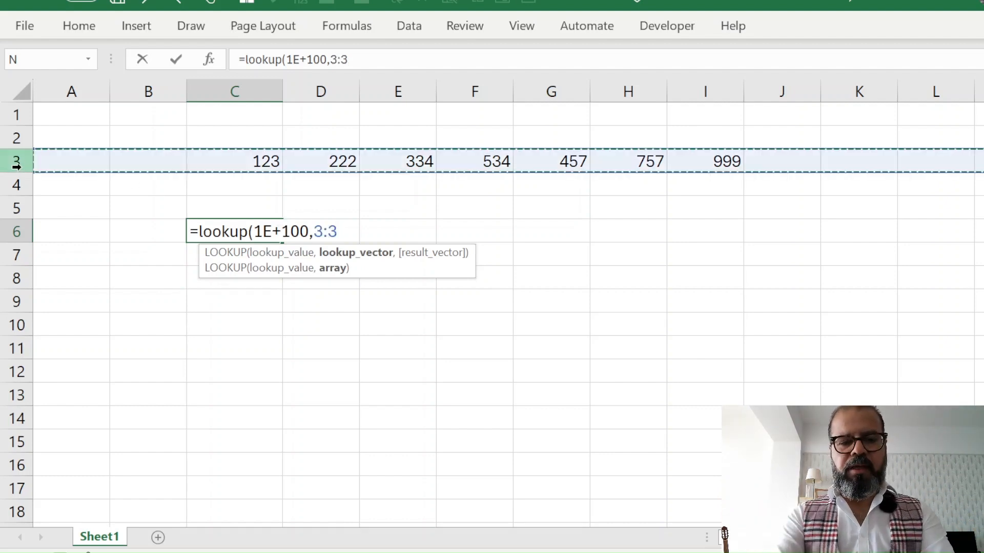
type(")")
key("Return")
key("Up")
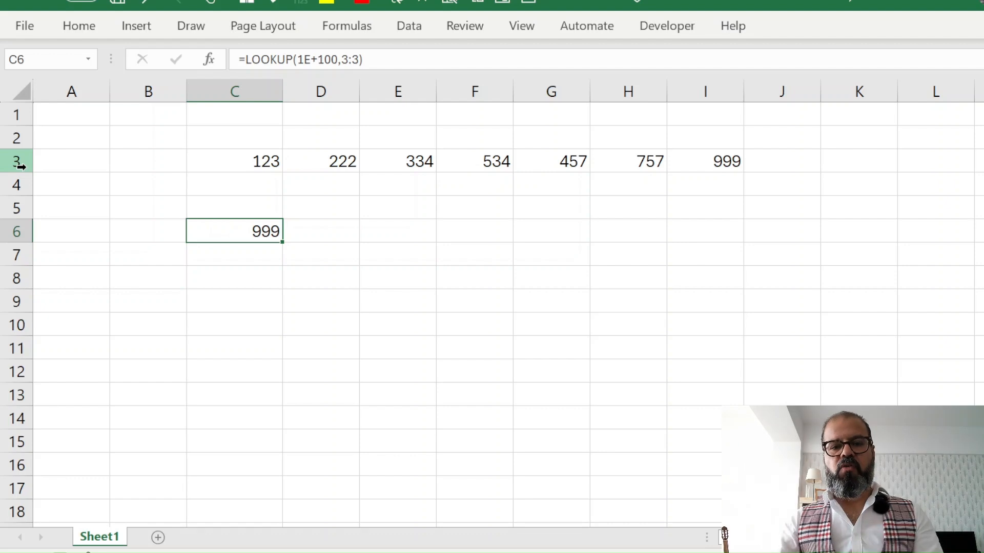
Extend the numbers in row 3 with 343 in J3 and 567 in K3.
left_click(782, 155)
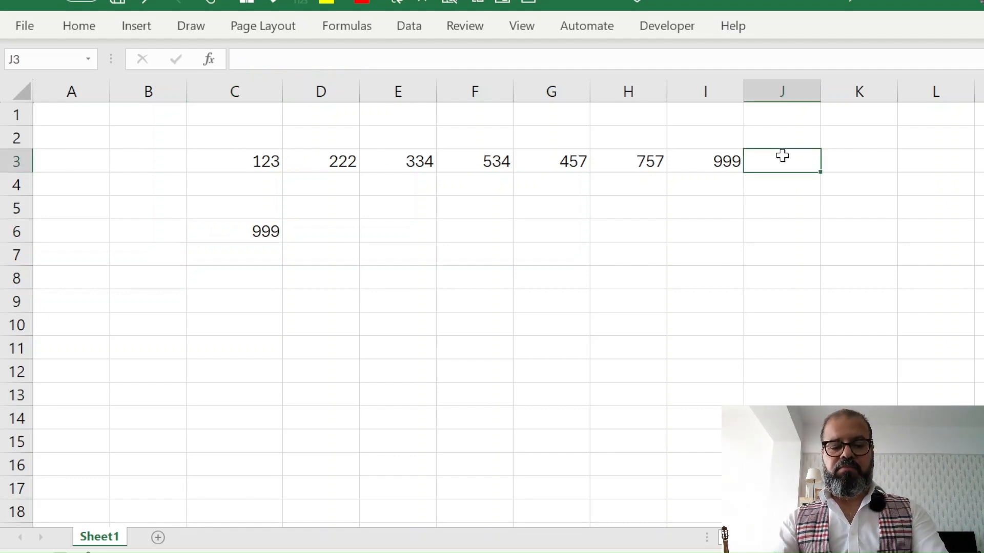
type("343")
key("Return")
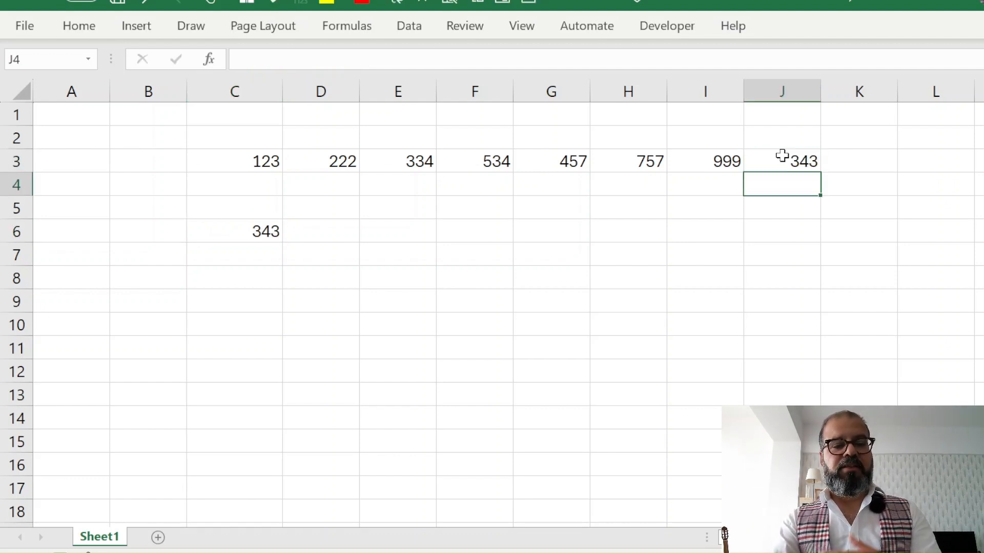
key("Up")
key("Right")
type("567")
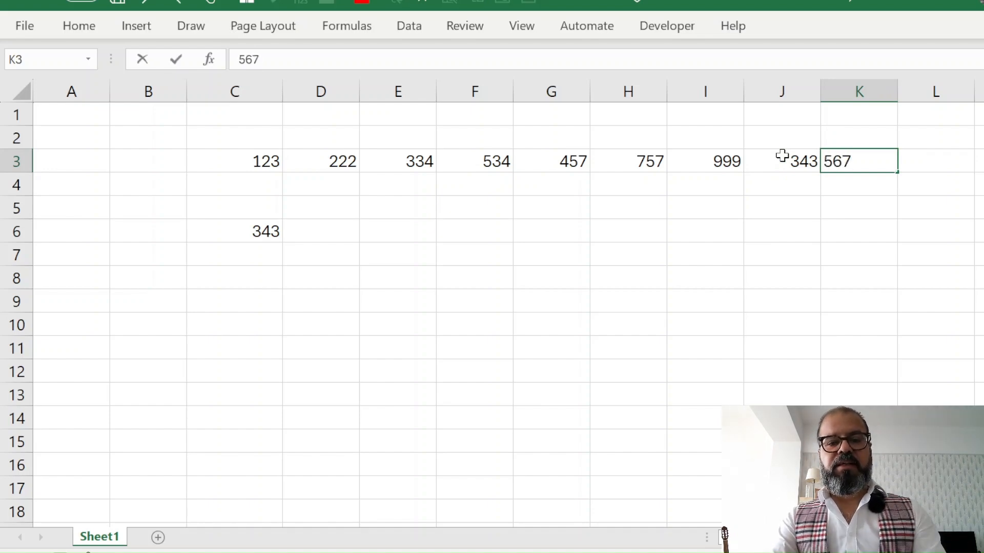
key("Return")
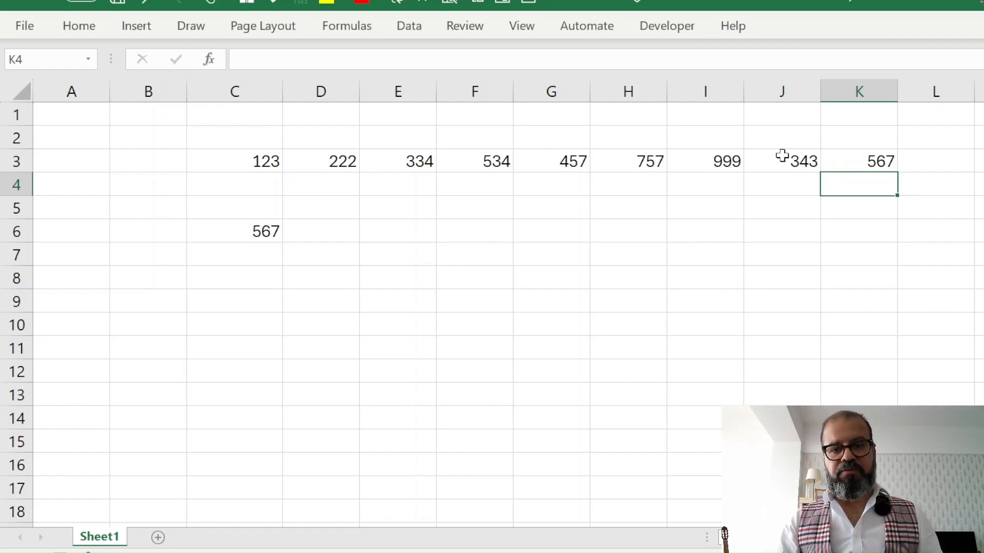
Replace the number in K3 with the text yty.
key("Up")
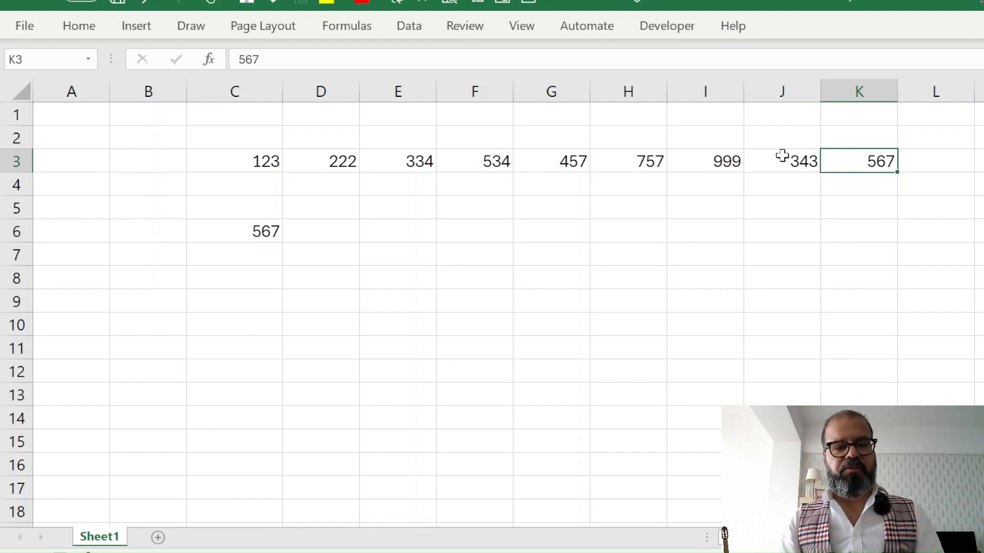
type("yty")
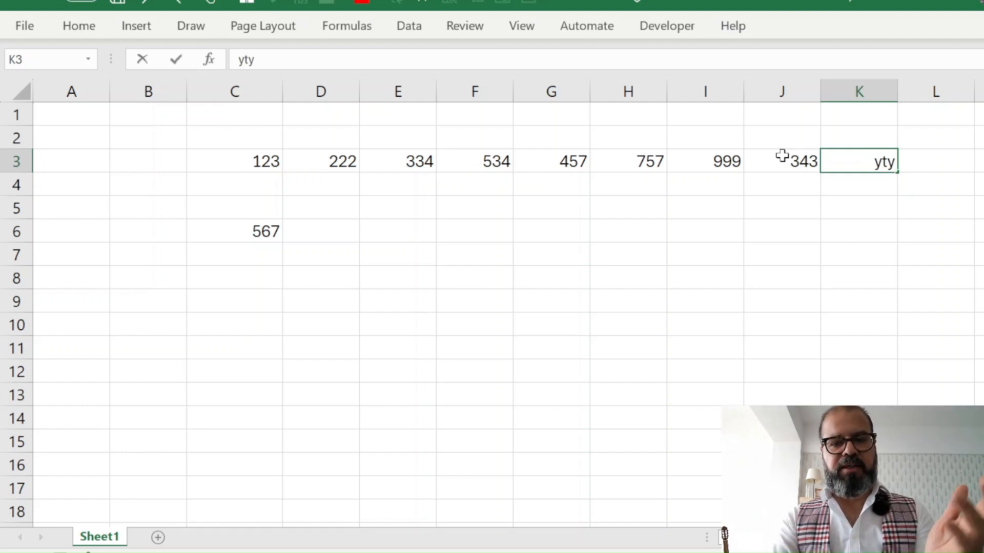
key("Return")
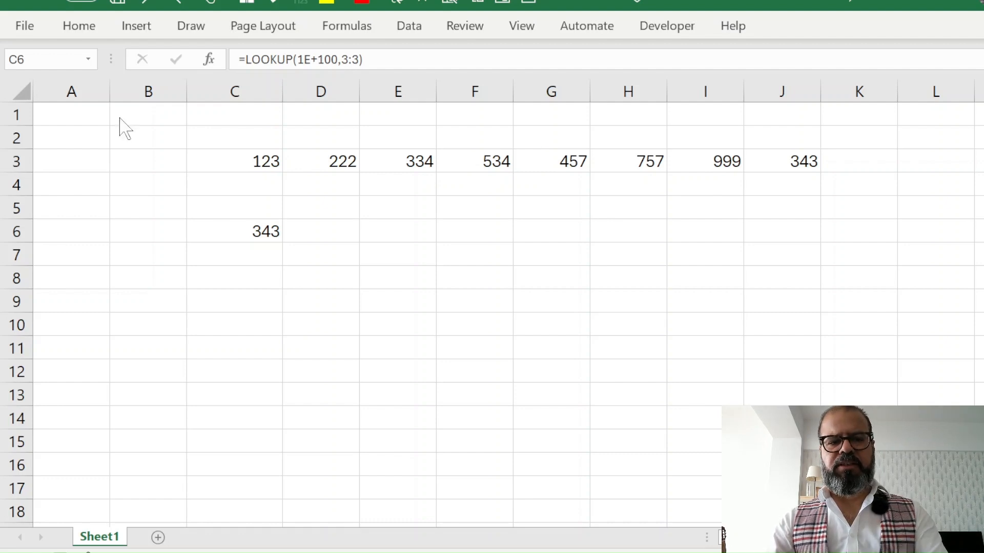
left_click(262, 224)
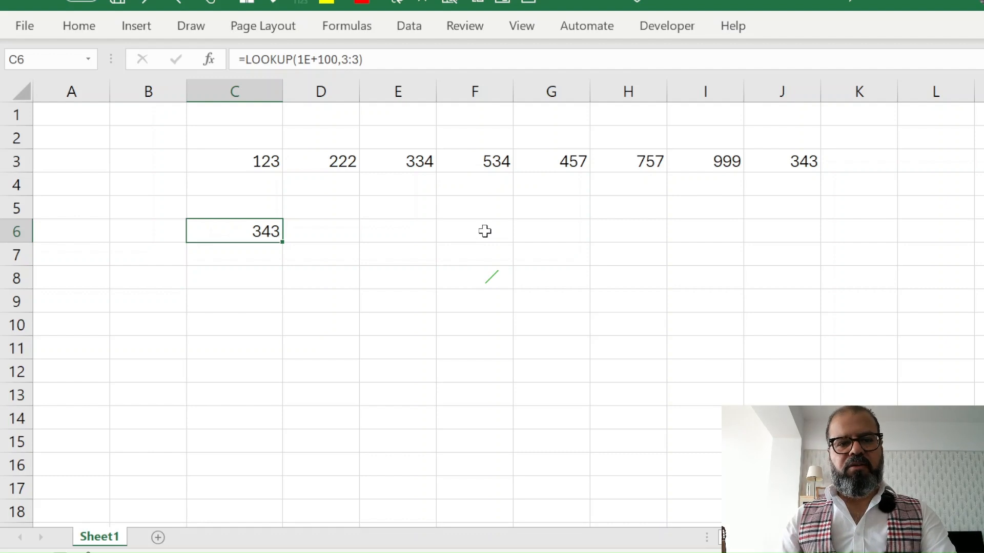
key("ctrl+grave")
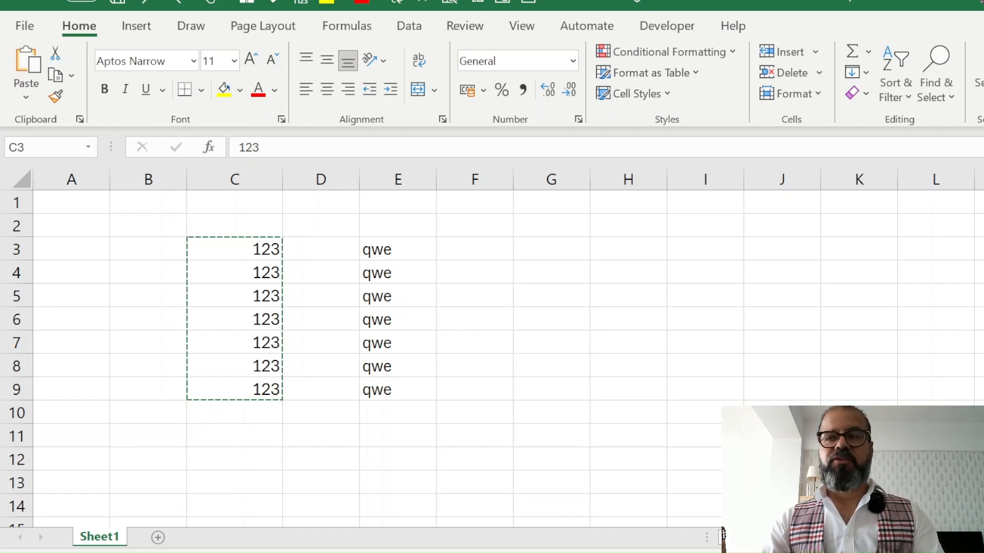
Select C3:C9, show the Office Clipboard, and paste the collected 123 item over the range.
mouse_move(273, 251)
left_mouse_down()
mouse_move(259, 369)
mouse_move(272, 250)
left_mouse_up()
key("ctrl+q")
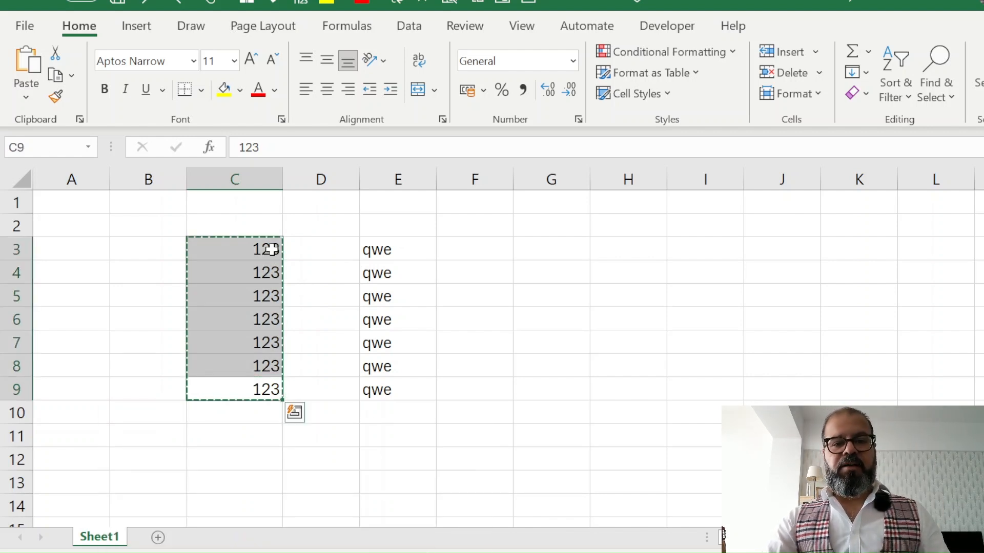
left_click(80, 120)
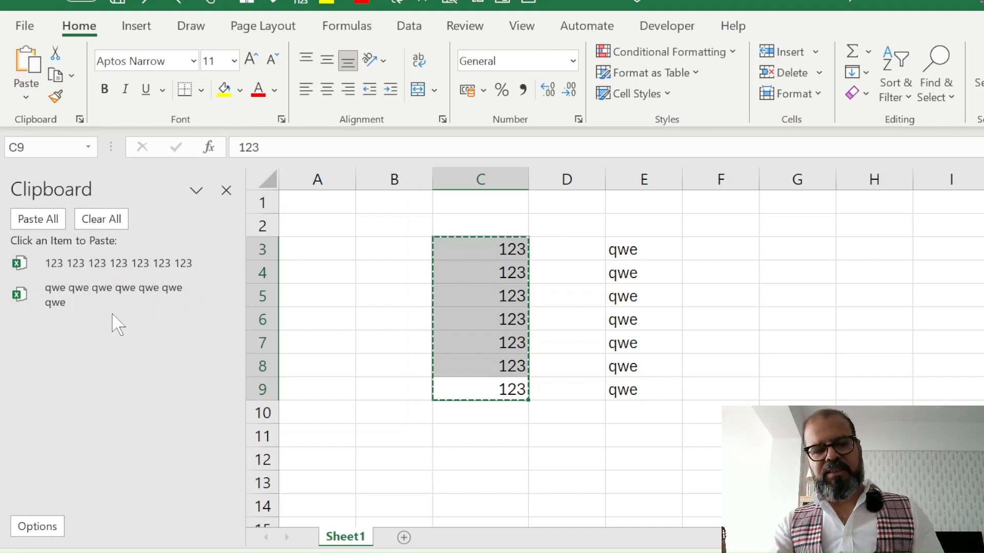
left_click(133, 267)
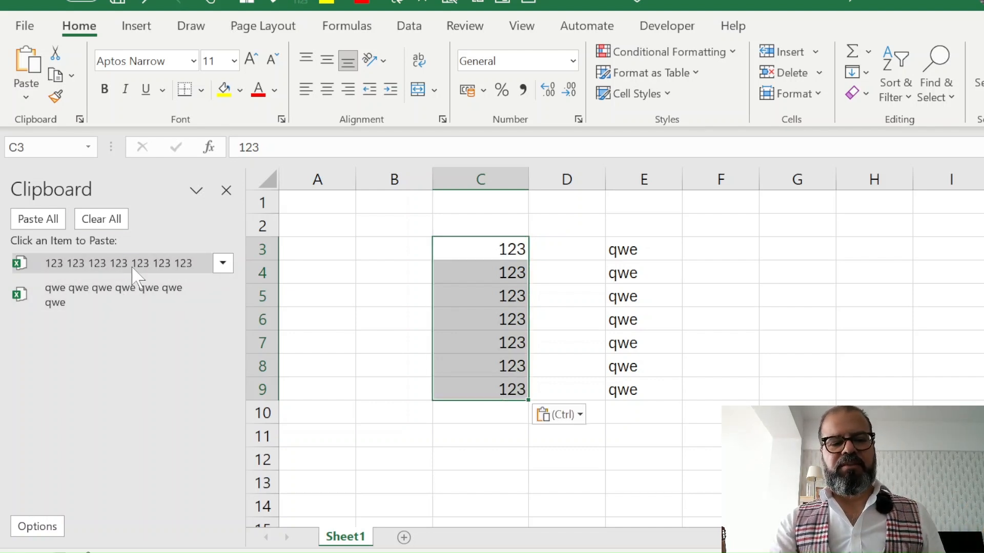
Paste all collected Office Clipboard items into column H starting at H3.
left_click(792, 270)
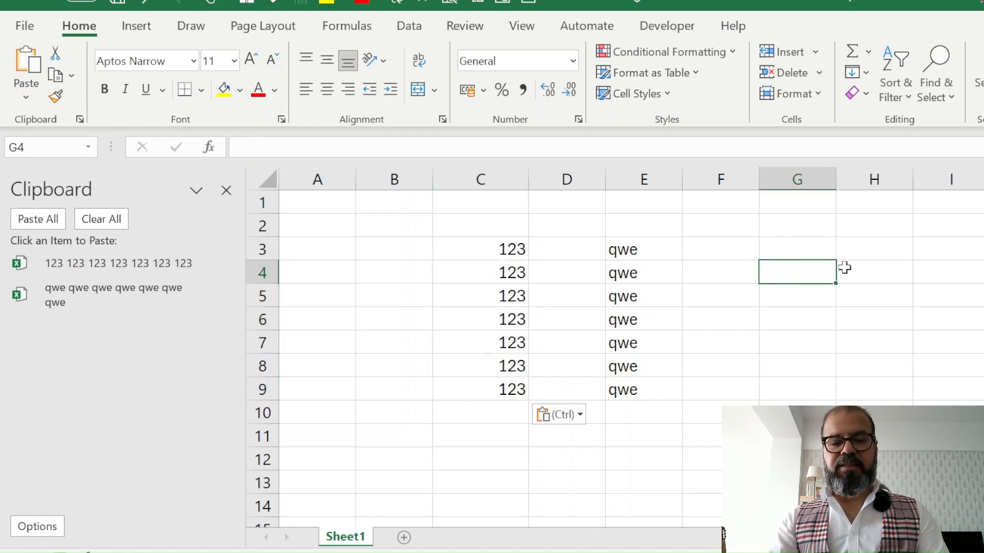
left_click(847, 251)
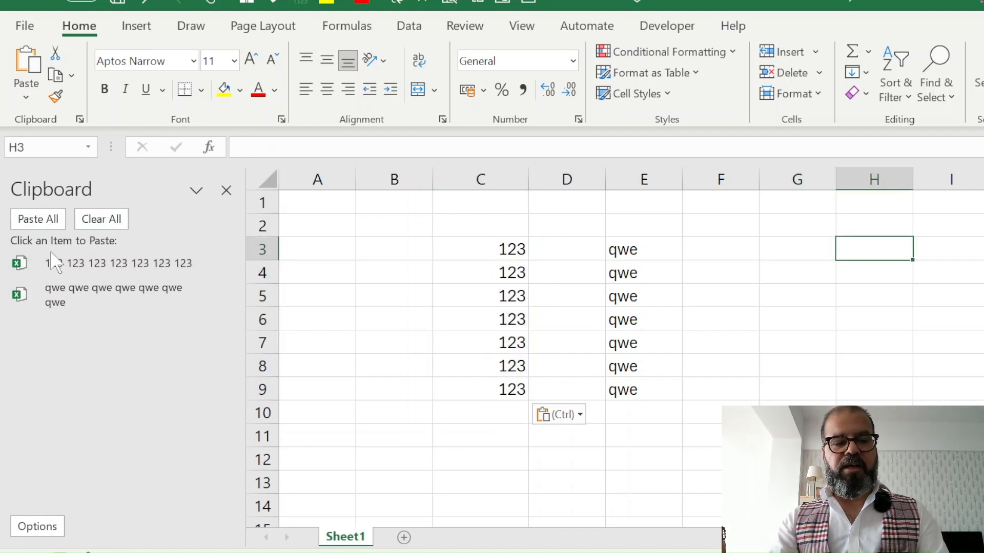
left_click(62, 264)
key("ctrl+z")
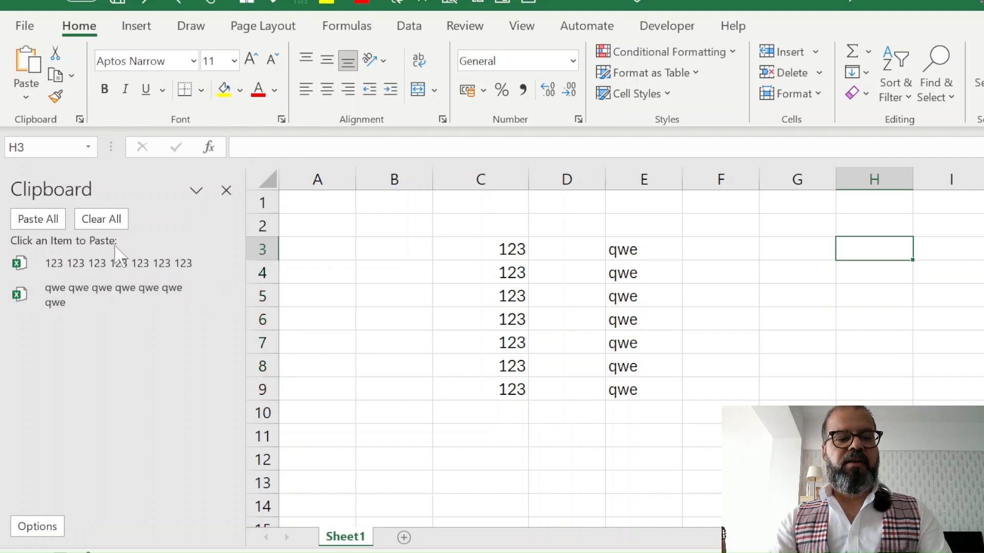
left_click(44, 220)
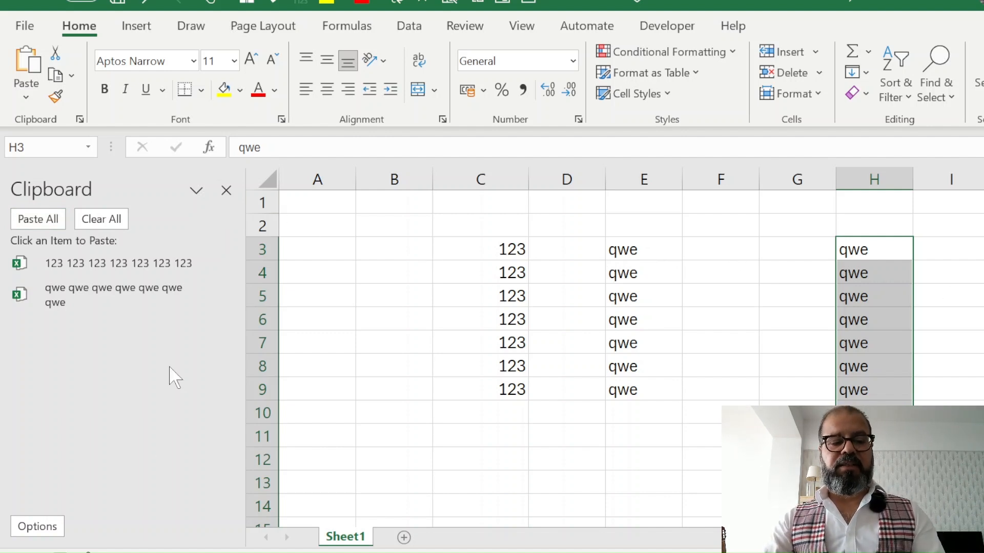
Examine the Office Clipboard display options and close the clipboard.
left_click(49, 531)
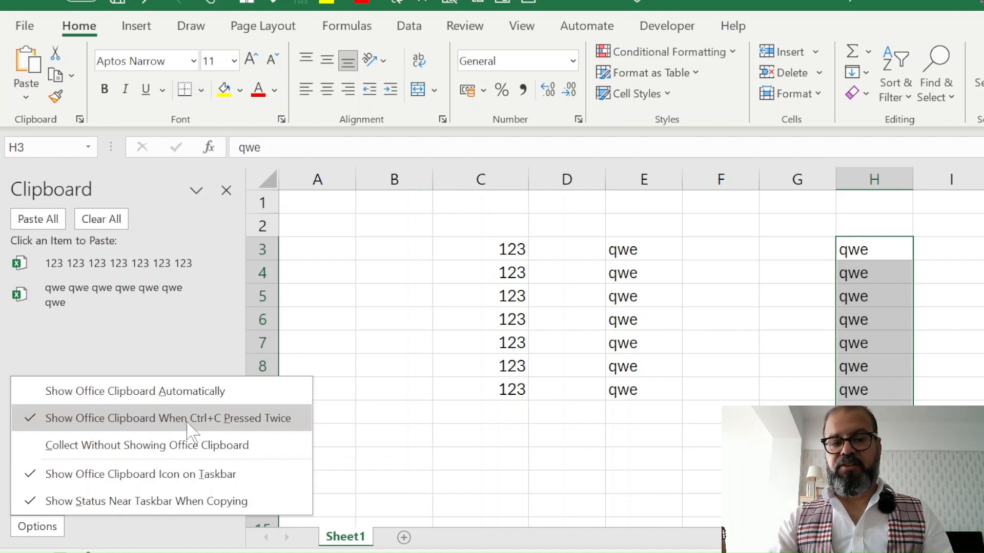
left_click(226, 189)
left_click(226, 189)
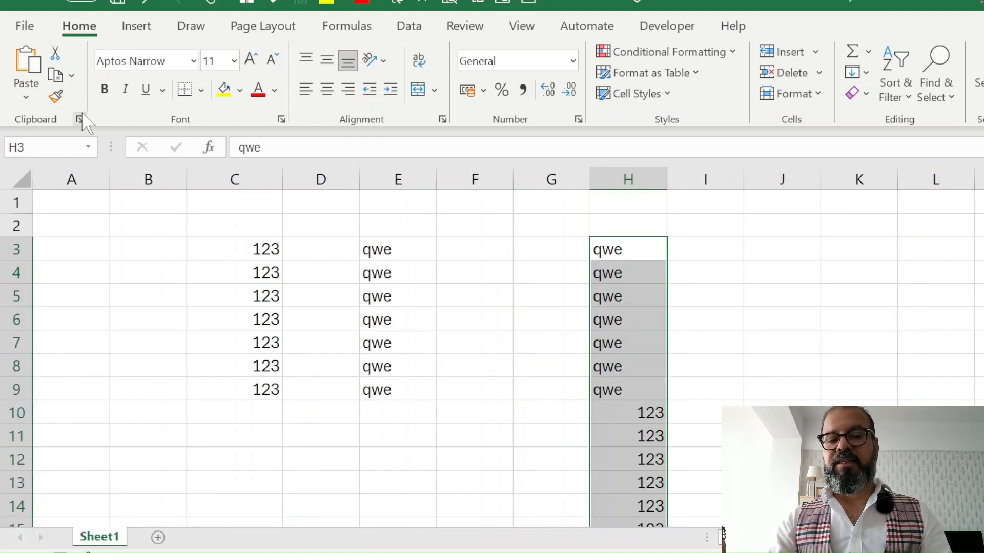
Select the qwe cells in E3:E9 and copy them twice in succession to call up the Office Clipboard.
left_click(551, 299)
left_click_drag(418, 254, 394, 392)
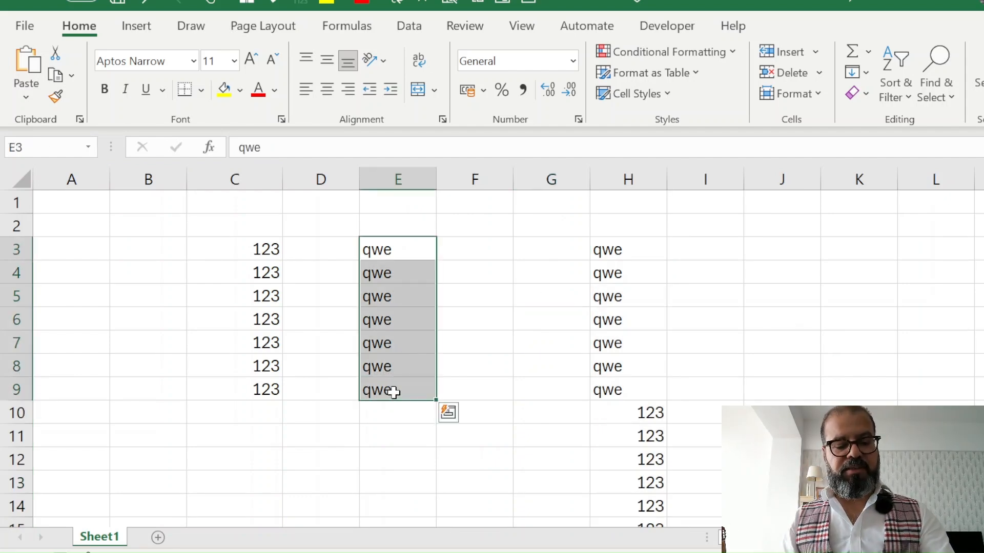
key("ctrl+q")
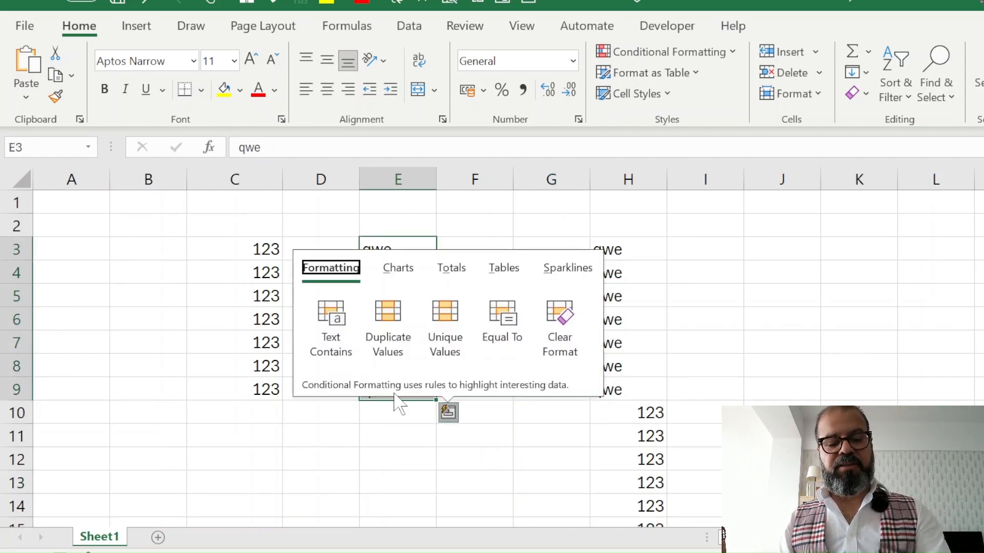
key("Escape")
key("ctrl+c")
key("ctrl+c")
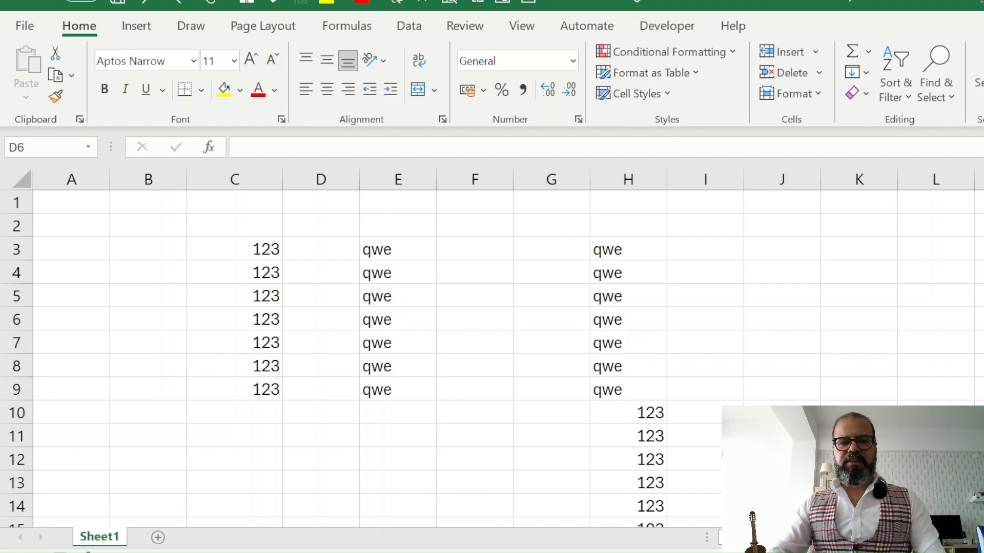
View the Format Cells border settings for C3:C9, bring the dialog fully into view, and cancel it.
left_click_drag(257, 255, 253, 396)
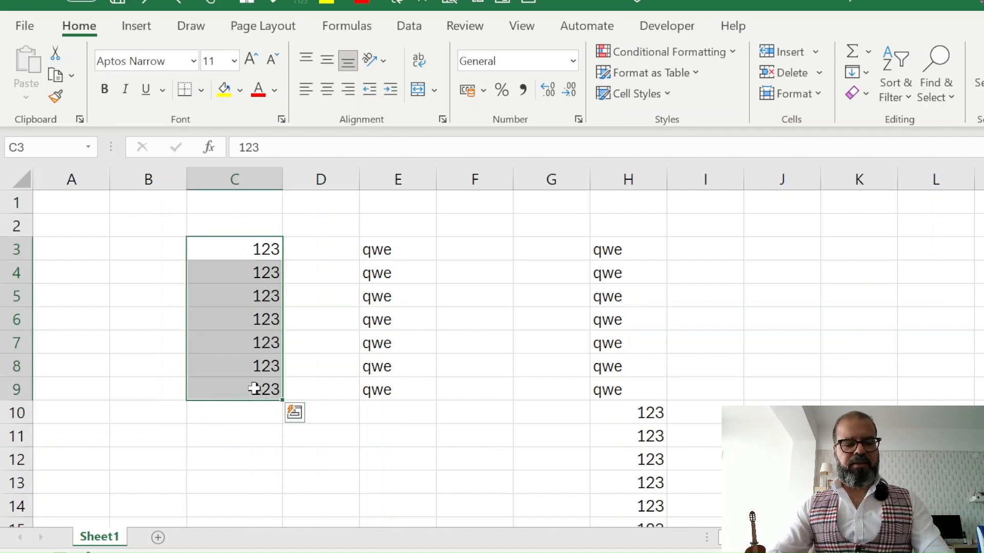
key("ctrl+1")
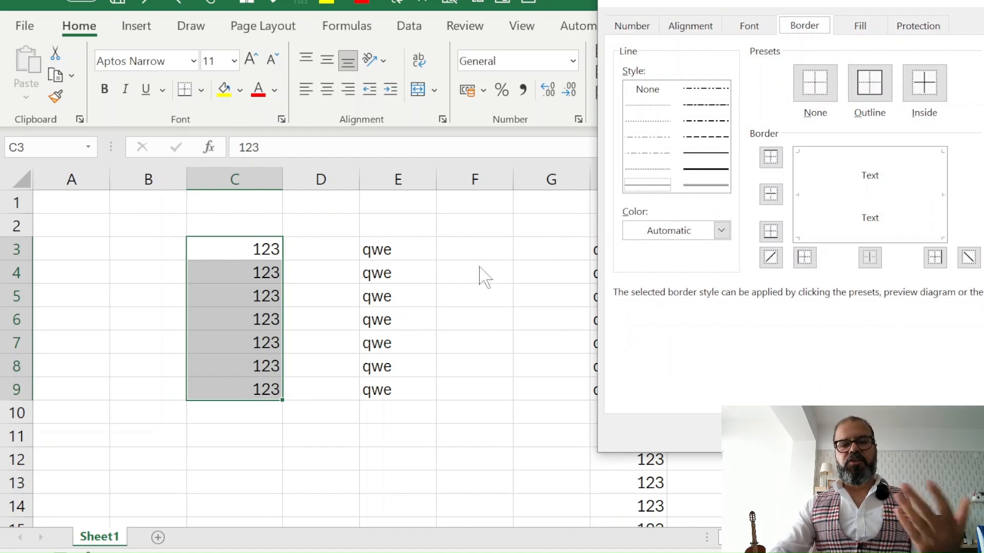
left_click_drag(684, 8, 667, 81)
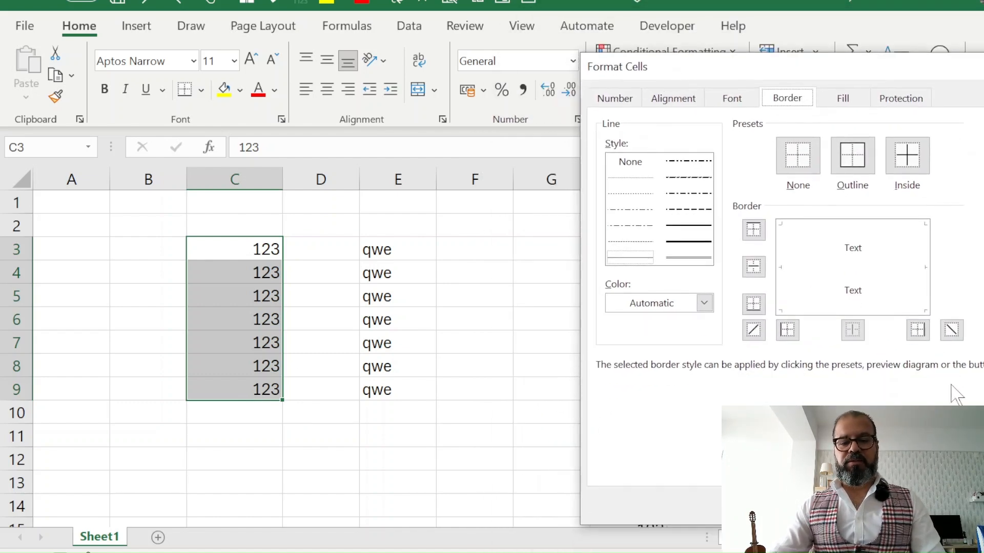
key("Escape")
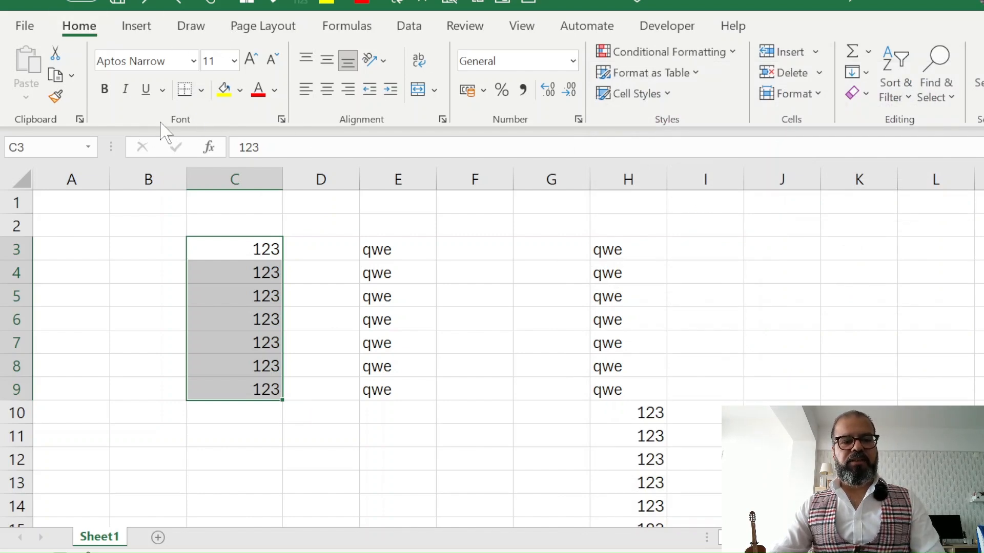
Add a thin upward diagonal border line across each of the cells in C3:C9.
left_click(282, 119)
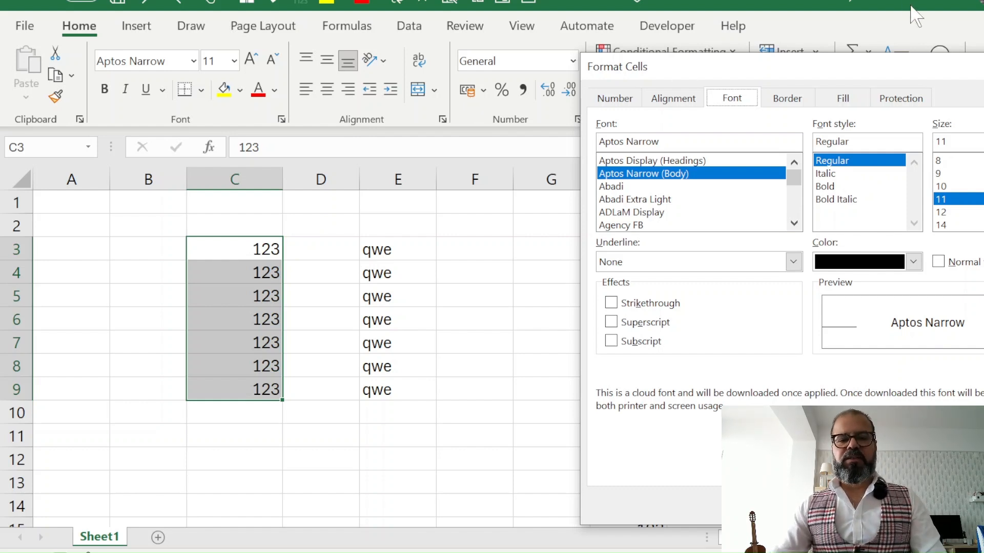
left_click(809, 99)
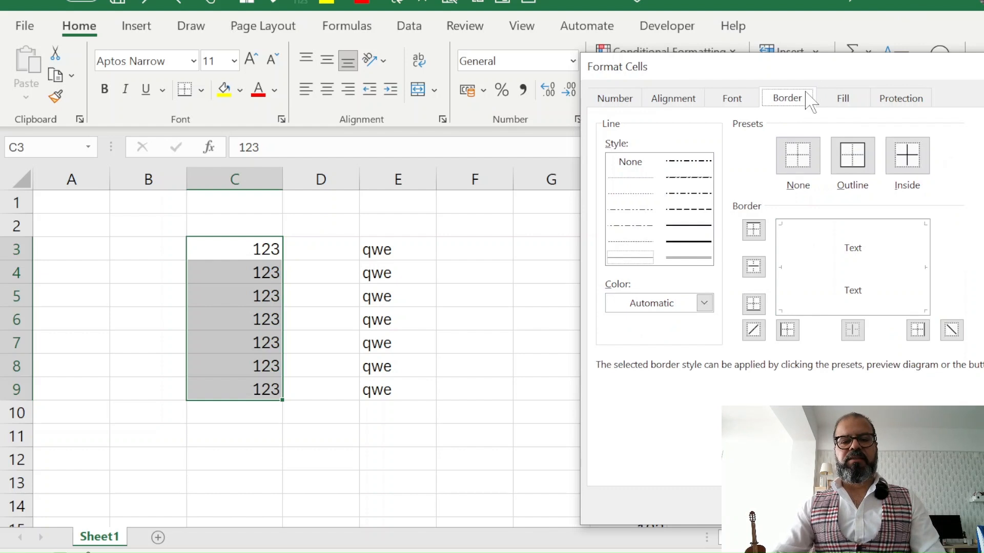
left_click(860, 277)
left_click(827, 268)
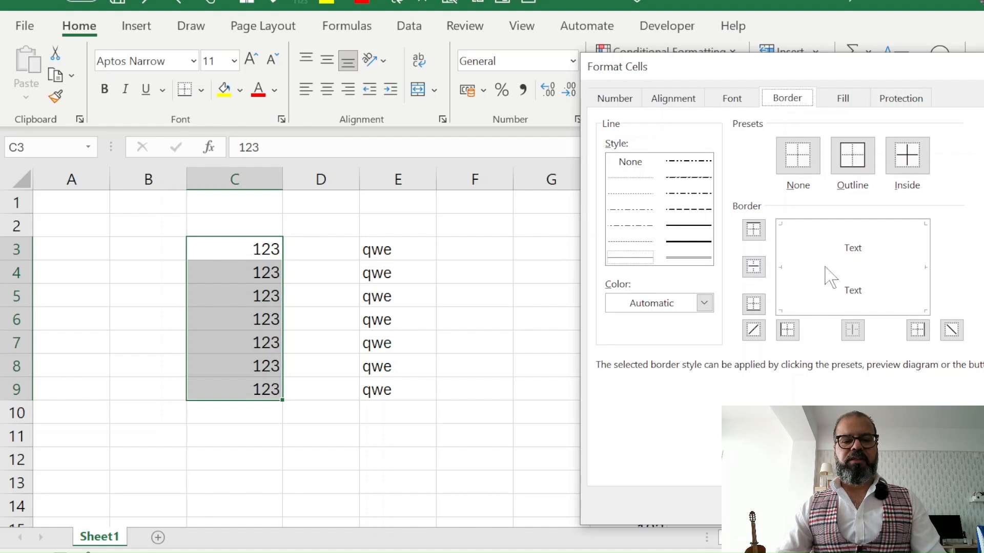
left_click(853, 262)
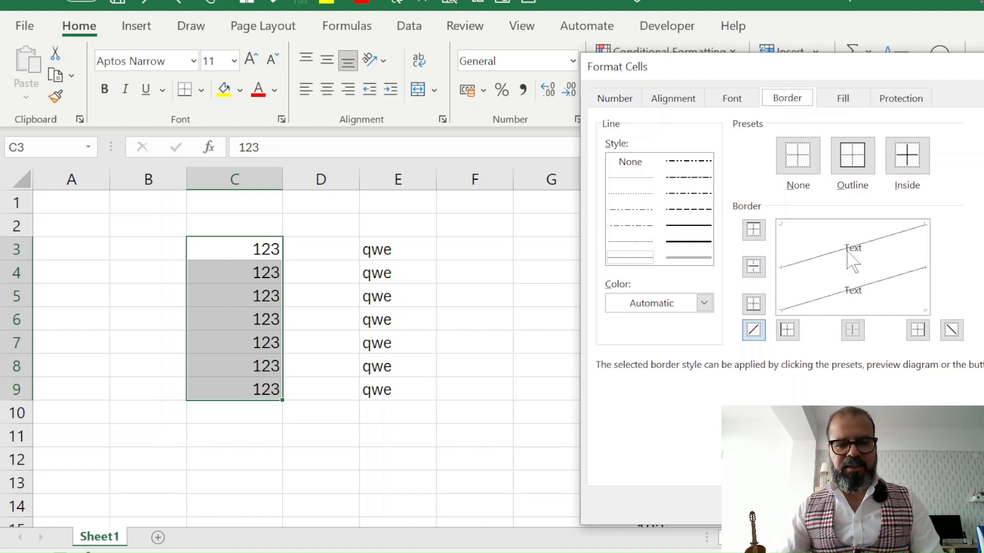
left_click(854, 251)
left_click(854, 255)
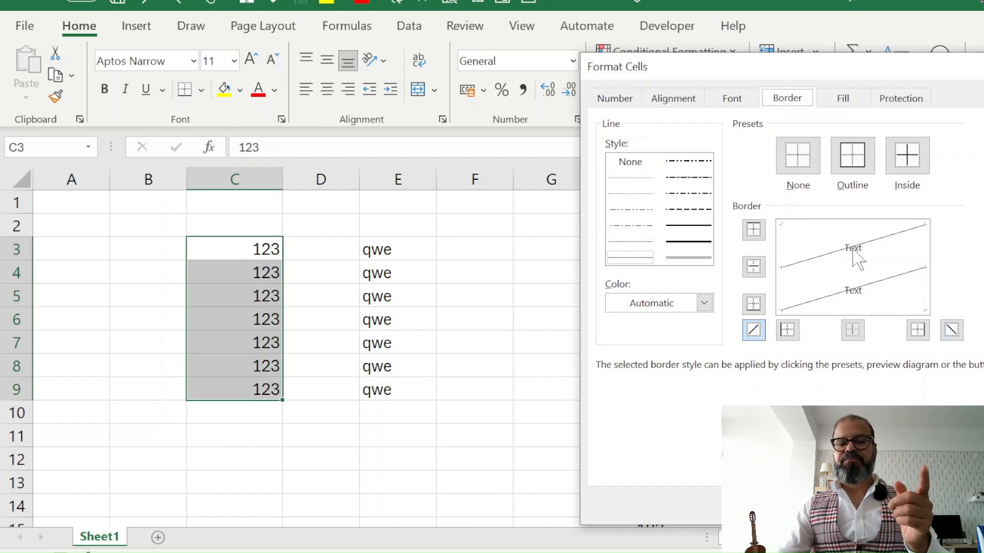
left_click(854, 255)
left_click(854, 256)
left_click(854, 256)
left_click(854, 256)
left_click(855, 257)
left_click(854, 259)
key("Return")
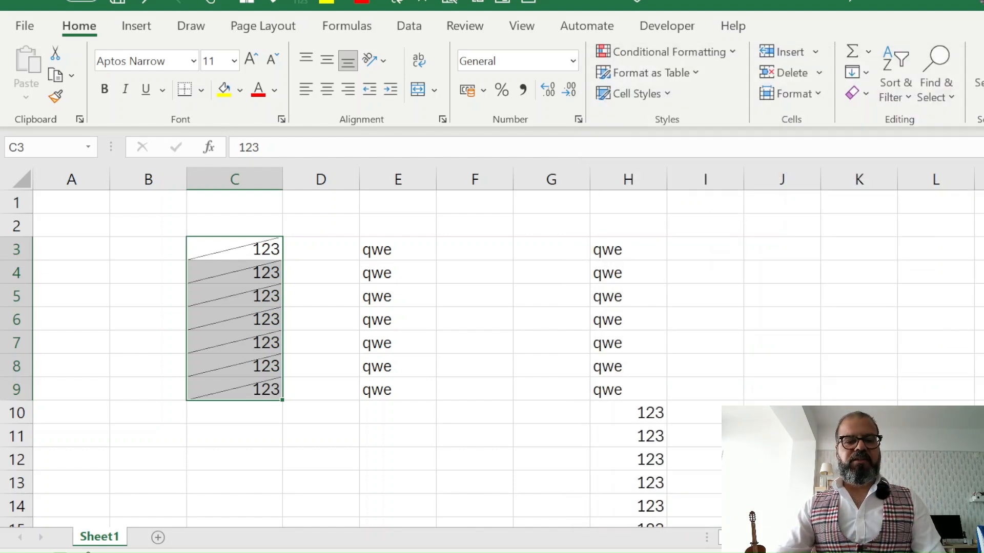
left_click(484, 367)
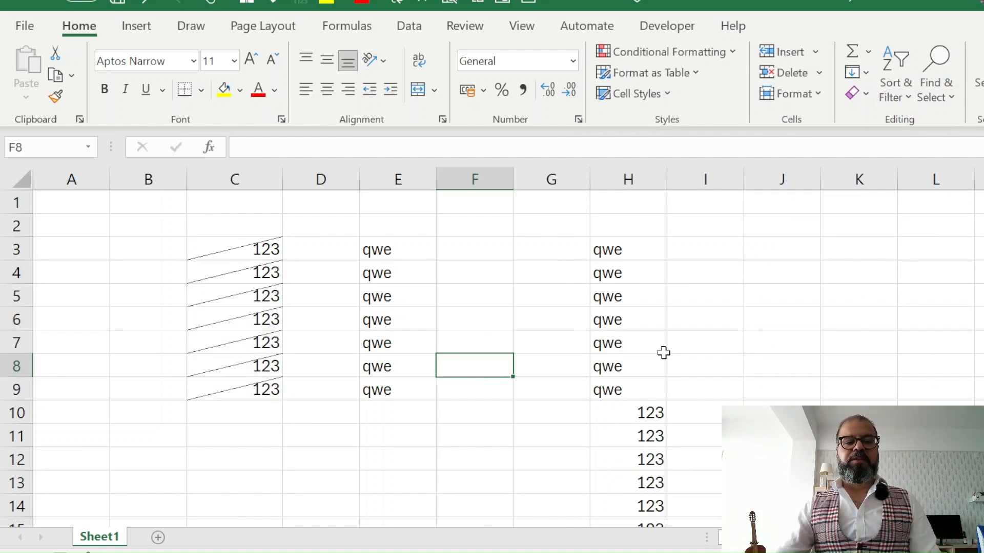
Autofit the width of column C and add the opposite diagonal border to C3:C9 so the numbers are crossed out.
double_click(282, 180)
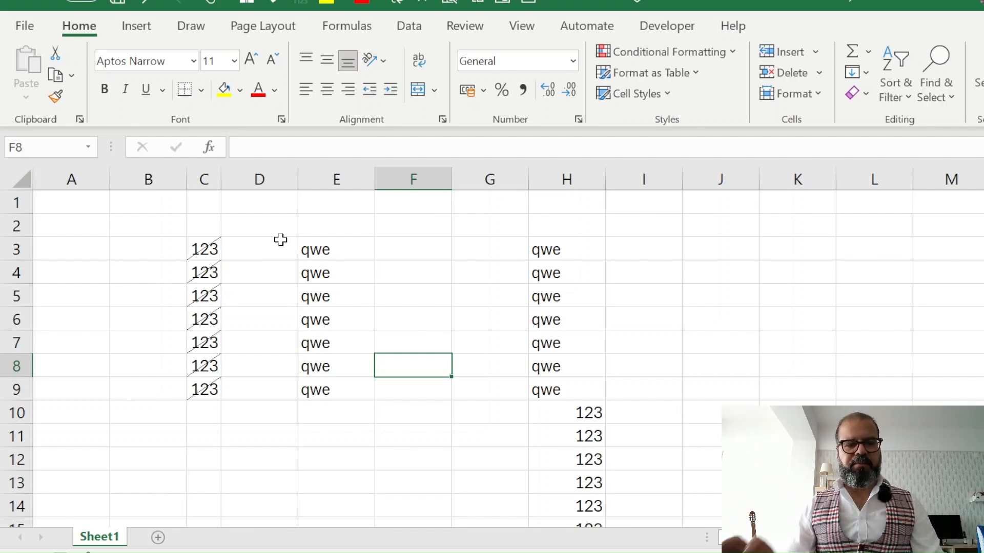
left_click_drag(208, 255, 205, 388)
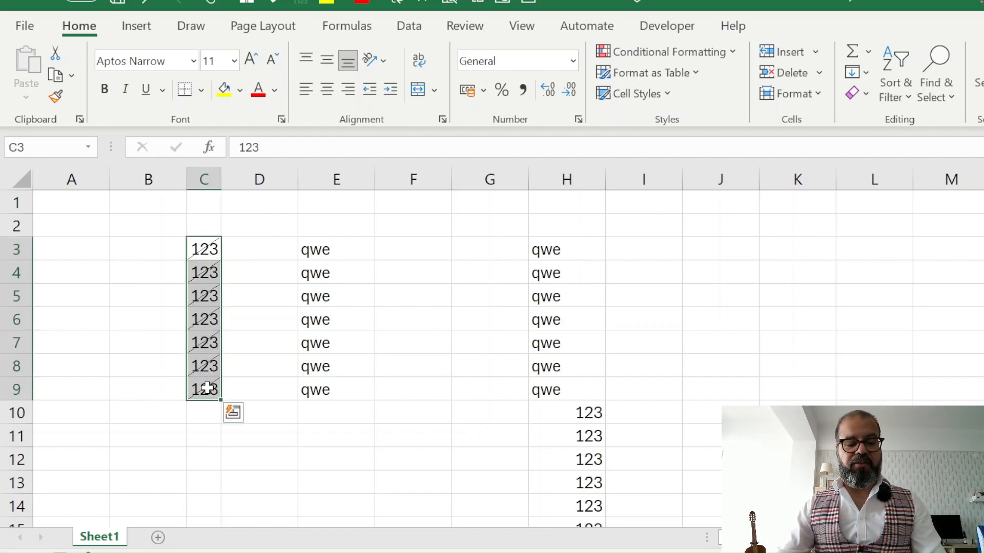
key("ctrl+1")
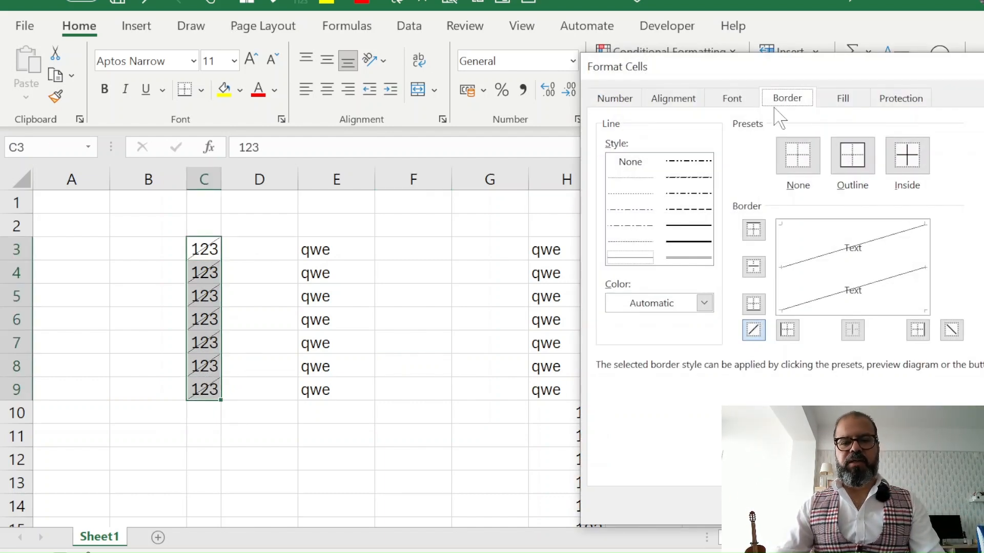
left_click(809, 245)
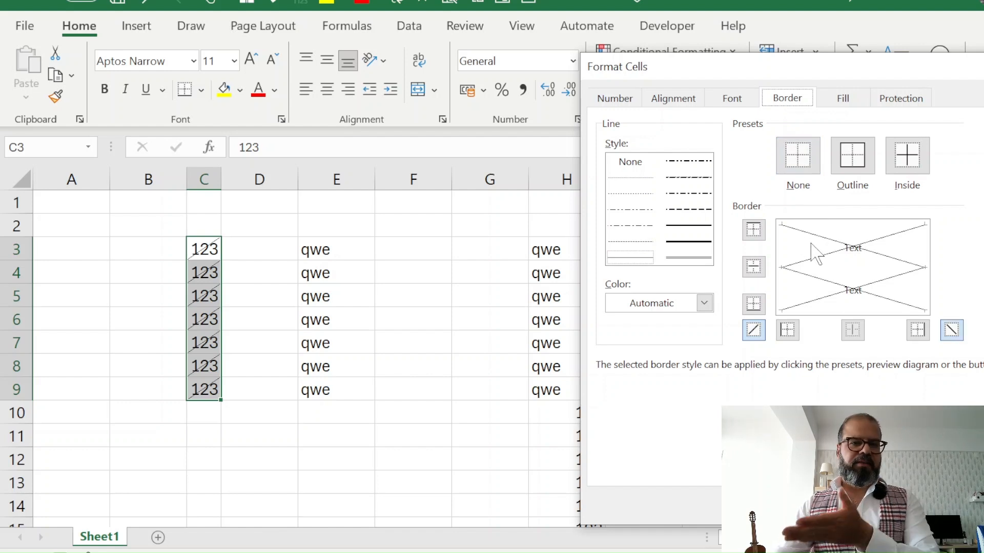
key("Return")
left_click(586, 354)
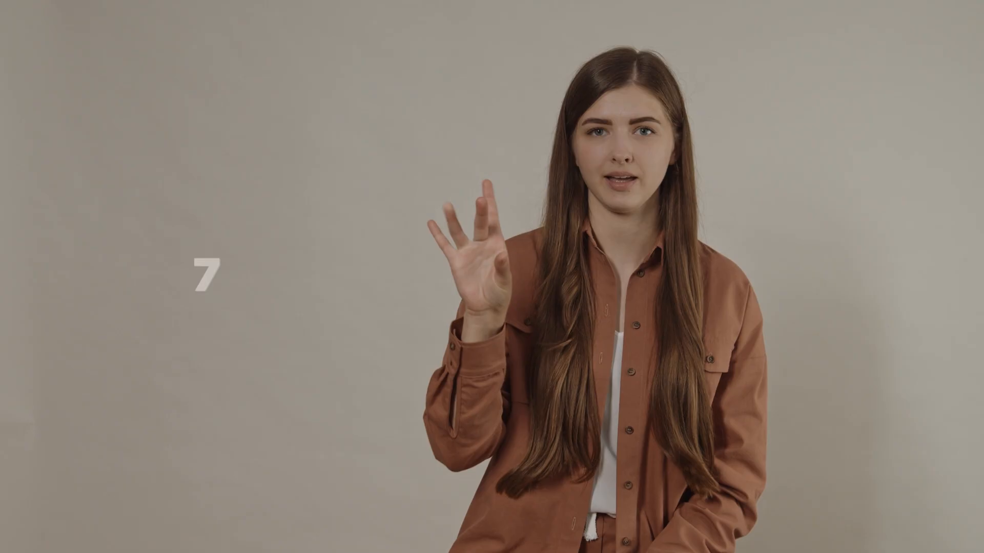
left_click(336, 342)
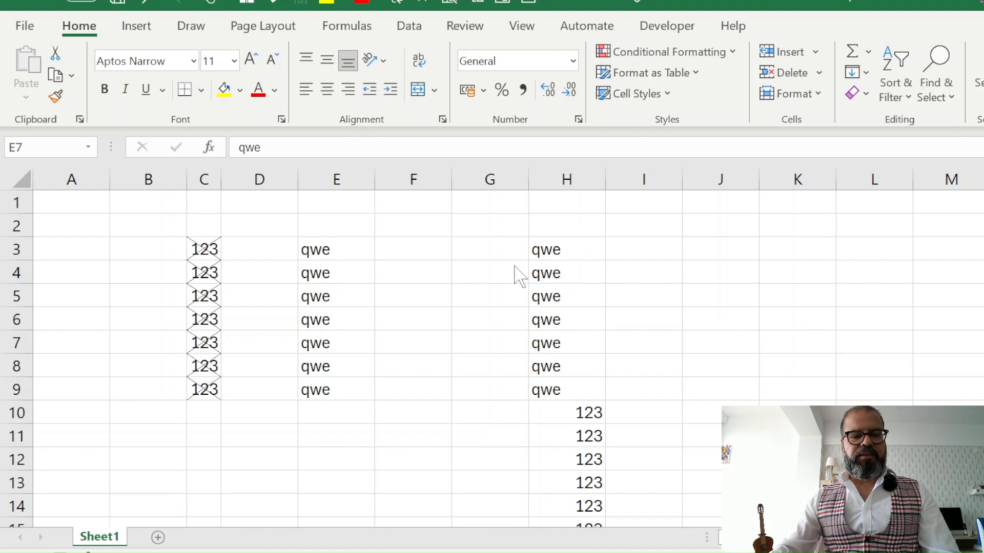
left_click(556, 262)
left_click_drag(556, 262, 563, 336)
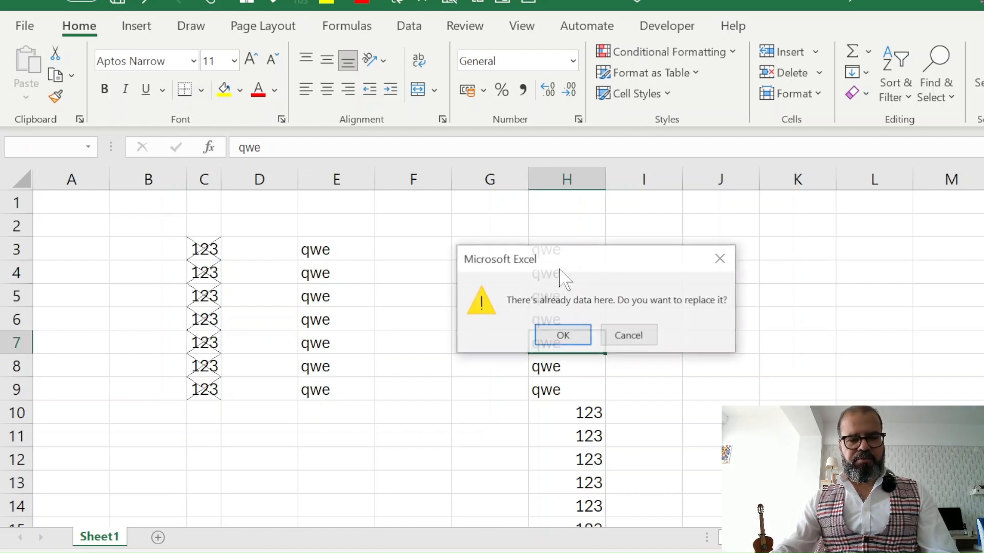
left_click(629, 333)
Move the qwe cells from H3:H9 to D3:D9 and fill the whole of row 4 with yellow.
left_click_drag(563, 251, 231, 389)
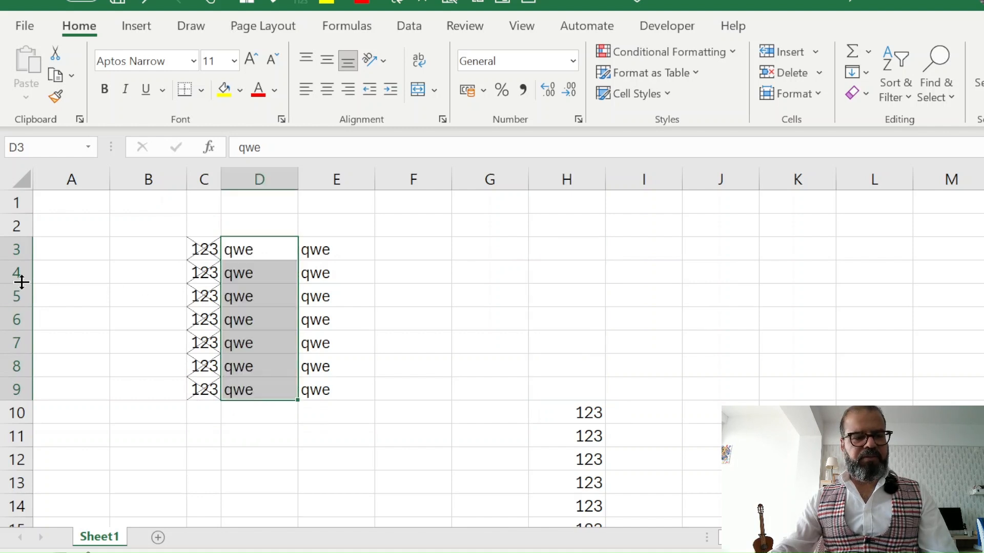
left_click(22, 273)
left_click(224, 90)
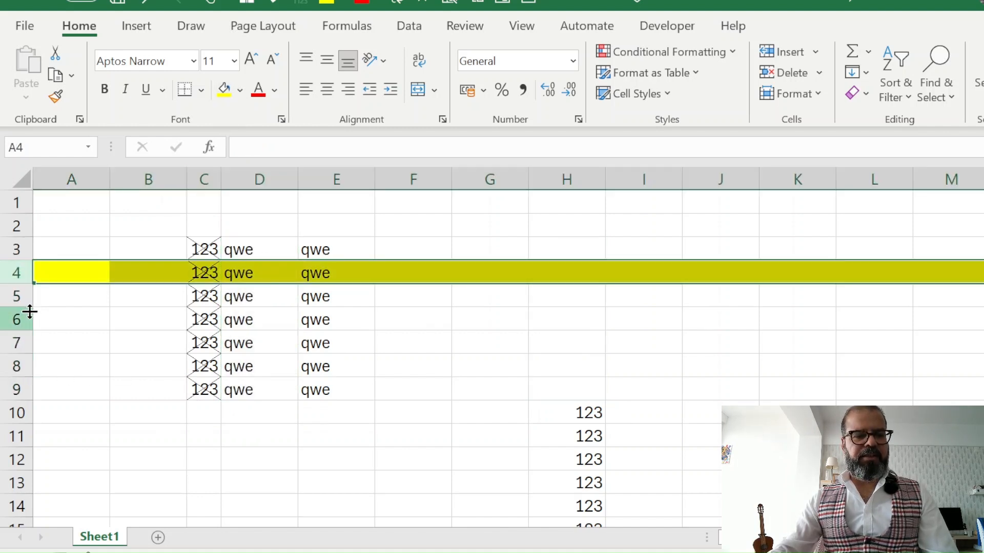
Insert one row above row 5 and undo the insertion.
left_click(10, 293)
right_click(11, 293)
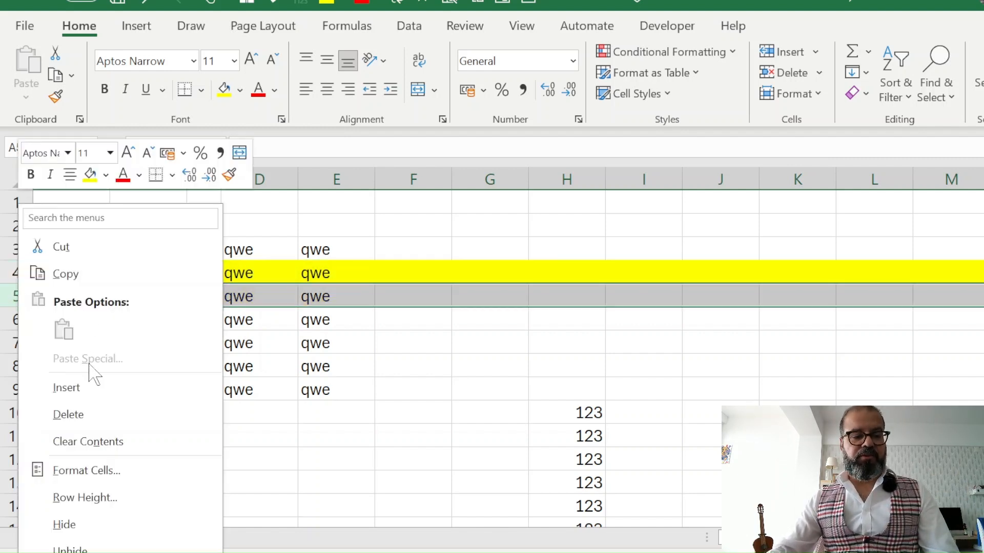
left_click(93, 395)
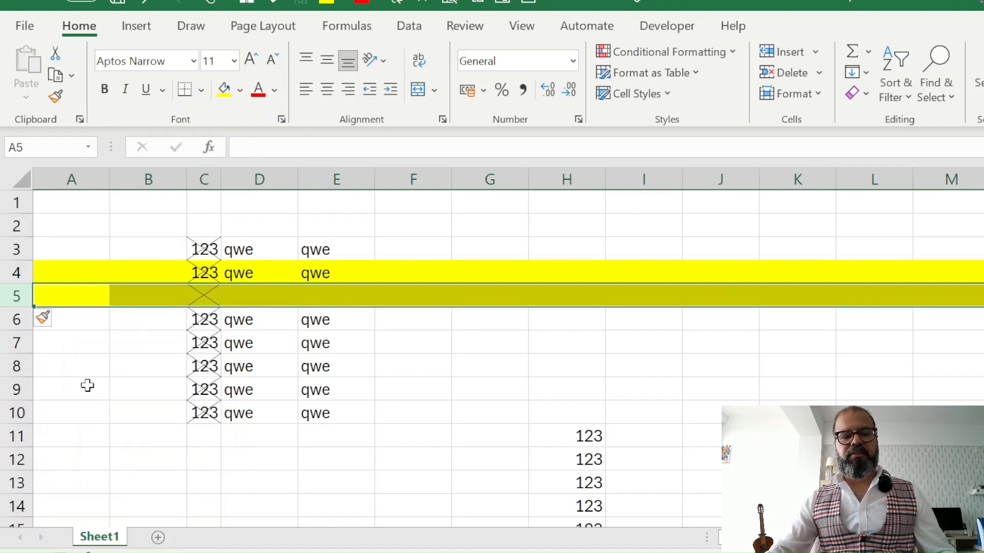
left_click(224, 343)
key("ctrl+z")
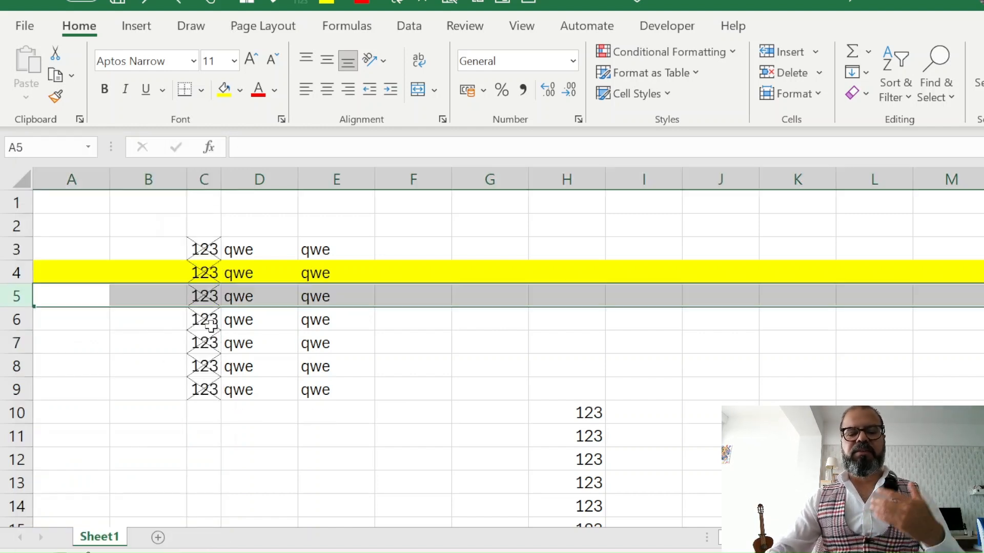
Insert five rows at once above row 5 by using rows 5 to 9, and undo the insertion.
left_click_drag(19, 389, 33, 304)
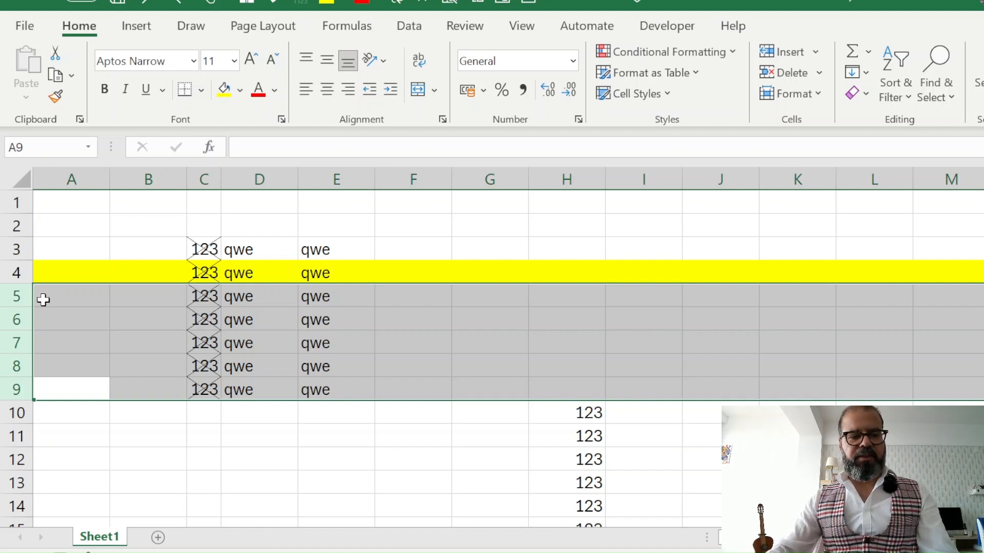
left_click_drag(13, 298, 7, 389)
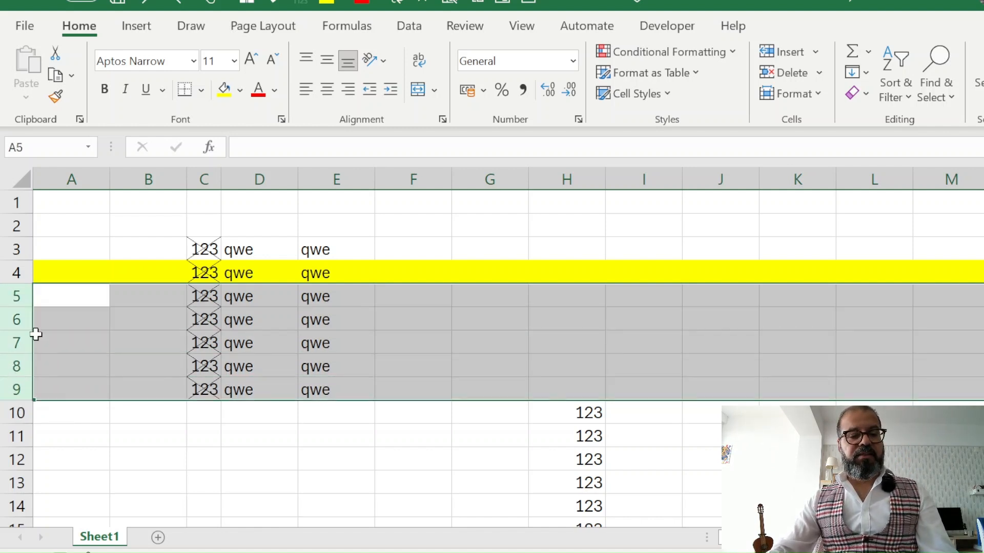
right_click(15, 299)
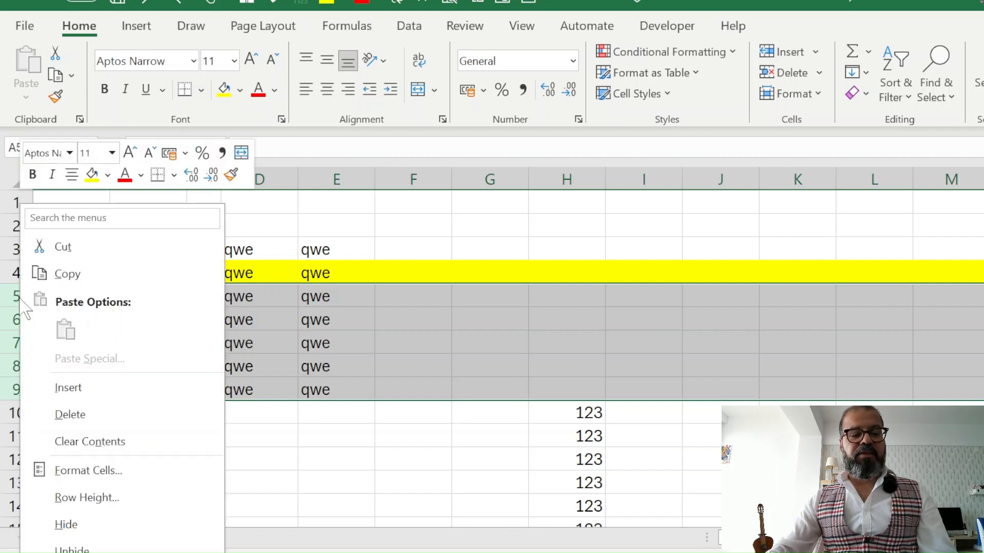
left_click(62, 382)
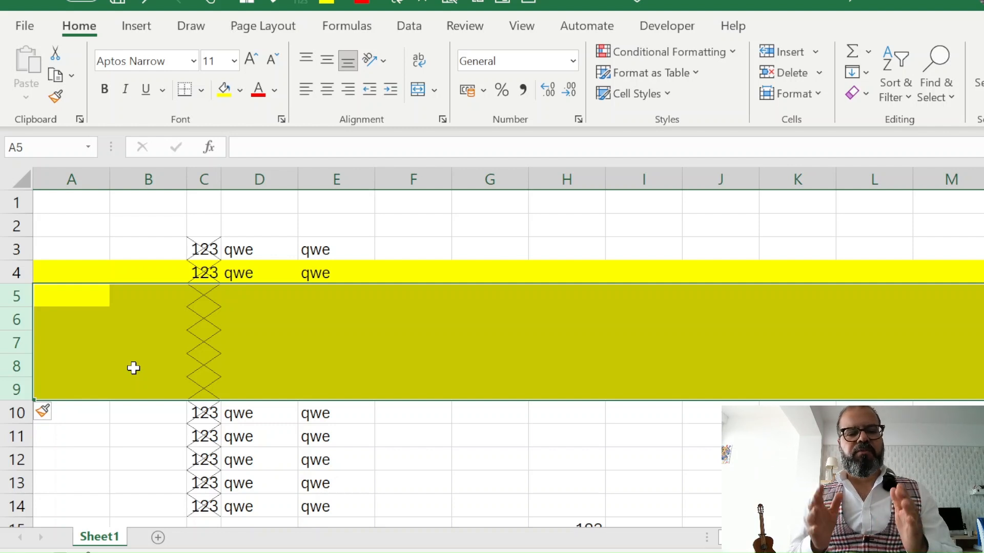
key("ctrl+z")
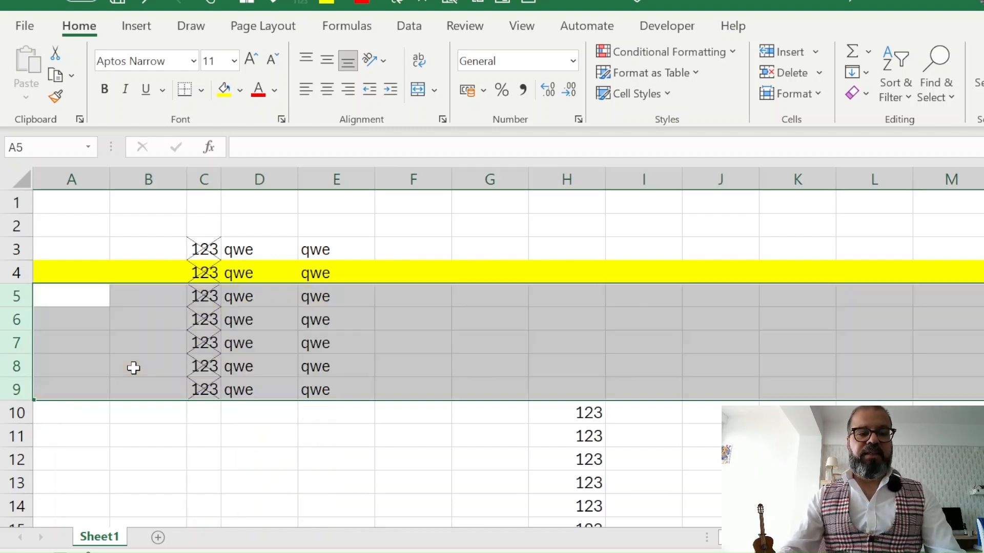
Insert three rows at once above row 7 by using rows 7 to 9.
left_click(19, 343)
left_click_drag(19, 343, 17, 389)
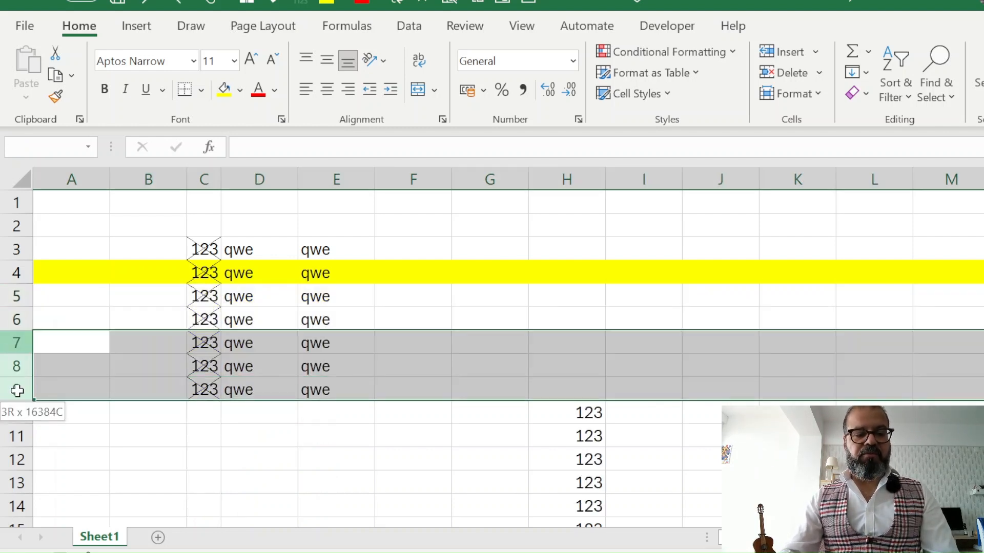
right_click(60, 378)
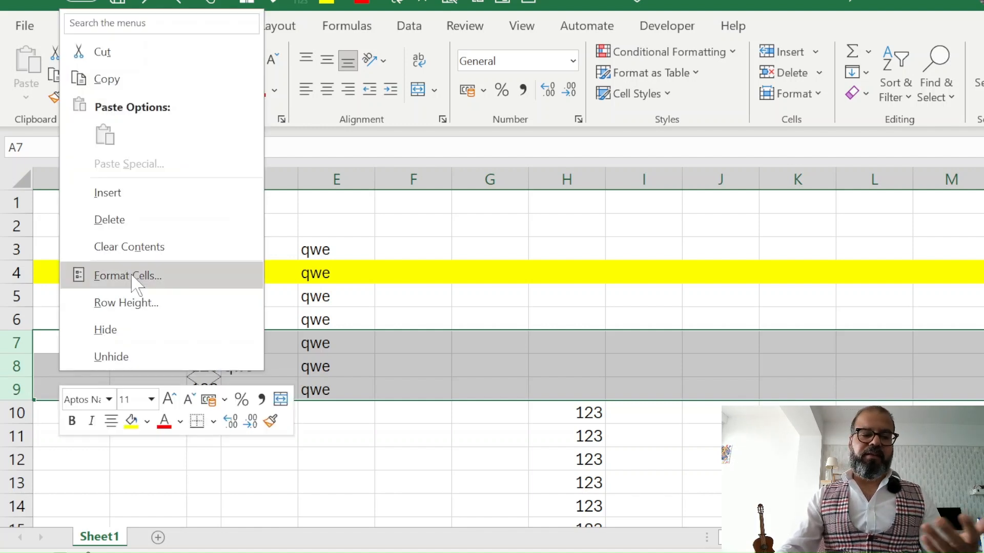
left_click(154, 204)
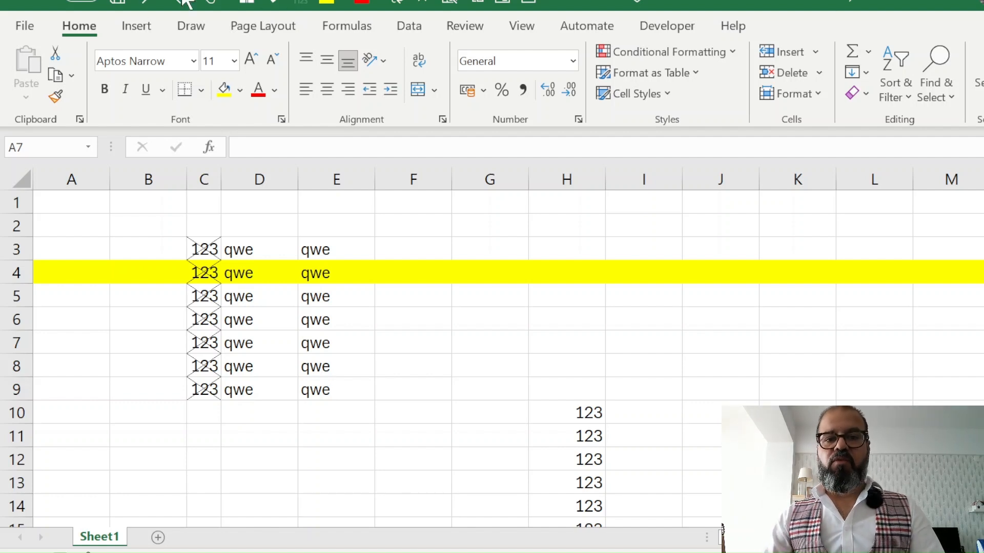
Move the qwe cells from D3:D9 to J3:J9.
left_click(358, 223)
left_click(248, 234)
left_click_drag(261, 253, 257, 395)
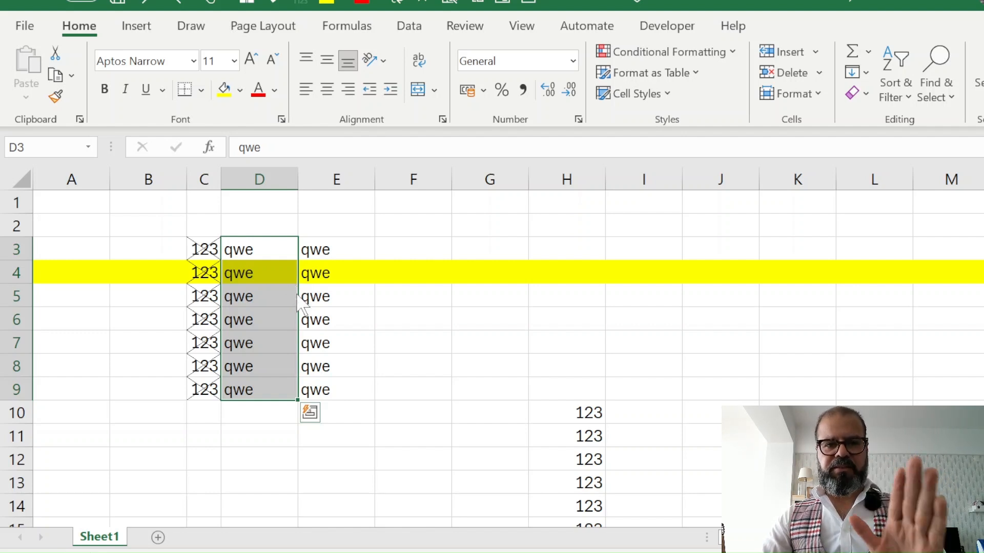
left_click_drag(298, 296, 758, 302)
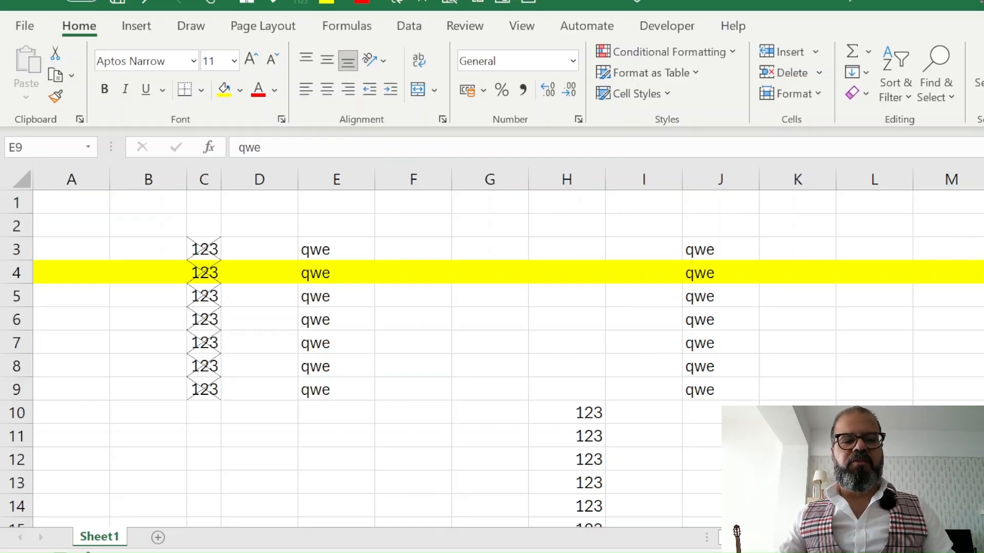
Hide column C and unhide it again from the boundary between columns B and D.
left_click(215, 180)
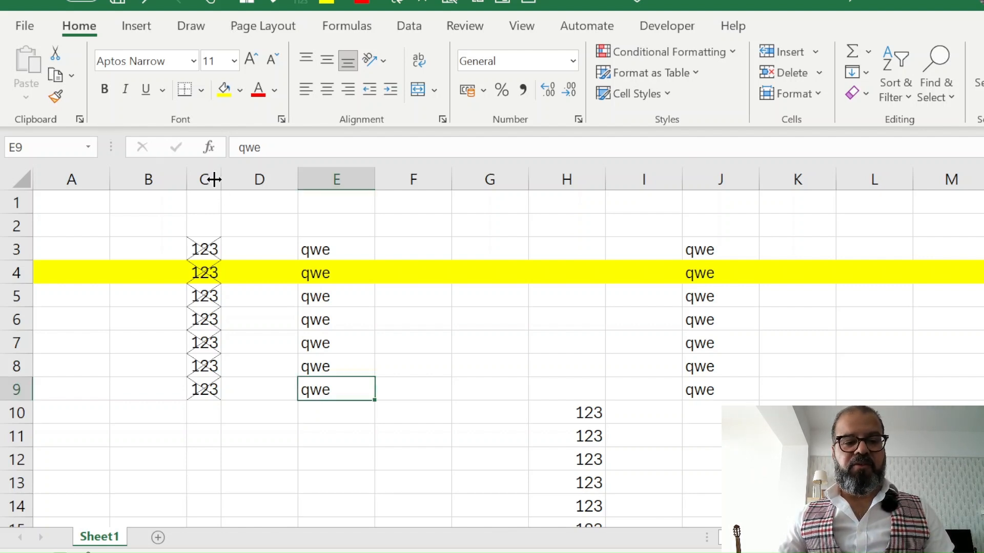
left_click(211, 180)
right_click(212, 181)
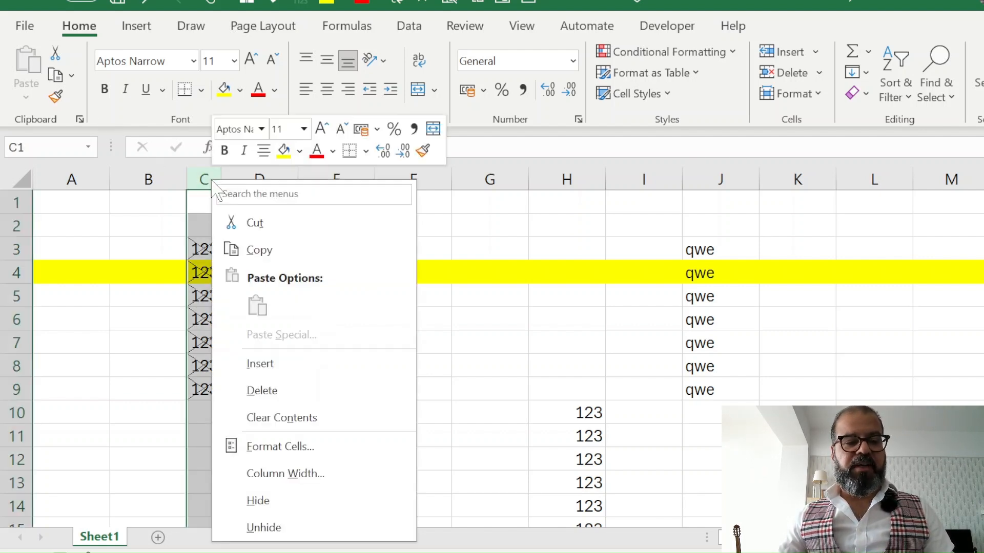
left_click(319, 493)
left_click(345, 417)
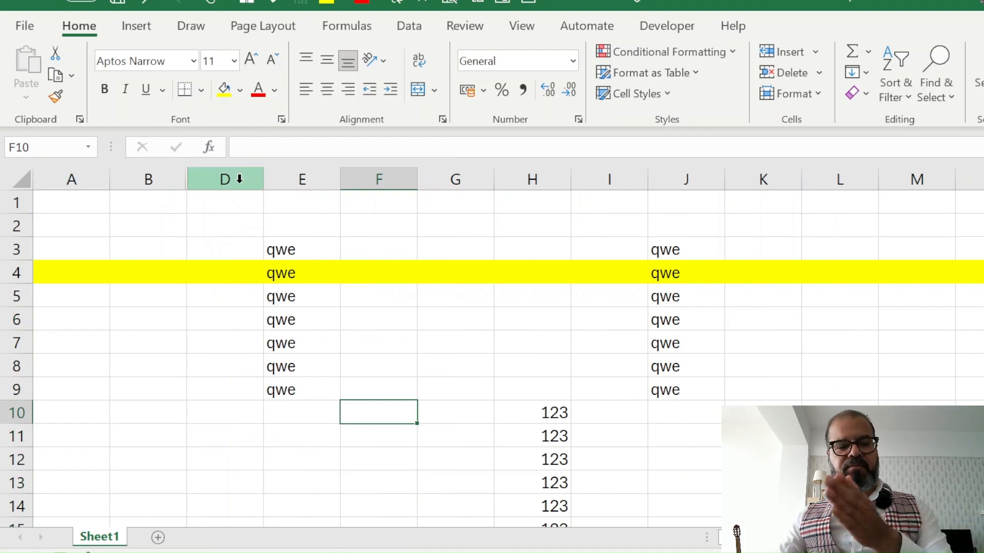
double_click(197, 182)
left_click(377, 271)
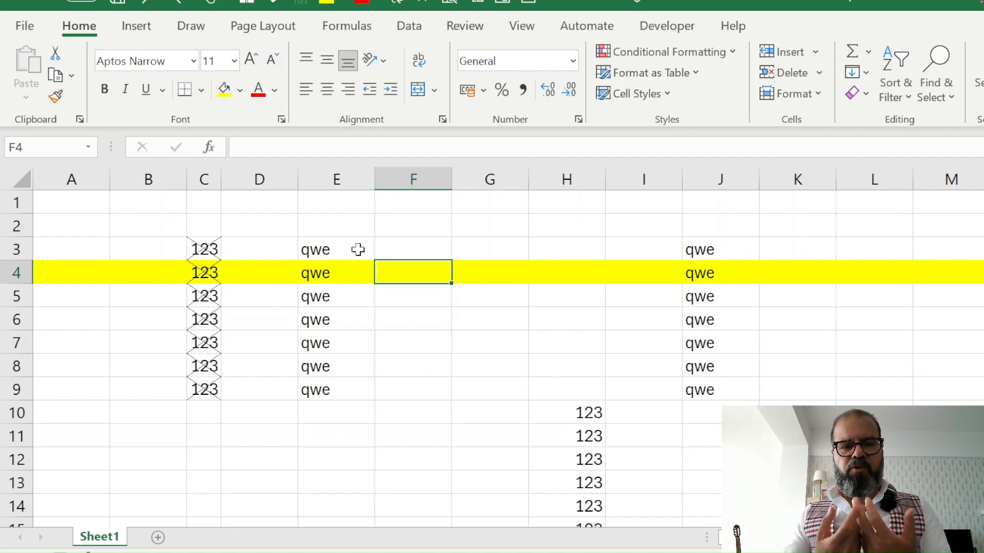
Hide the displayed contents of E3:E9 by applying the custom number format ;;; to the cells.
left_click_drag(358, 250, 339, 380)
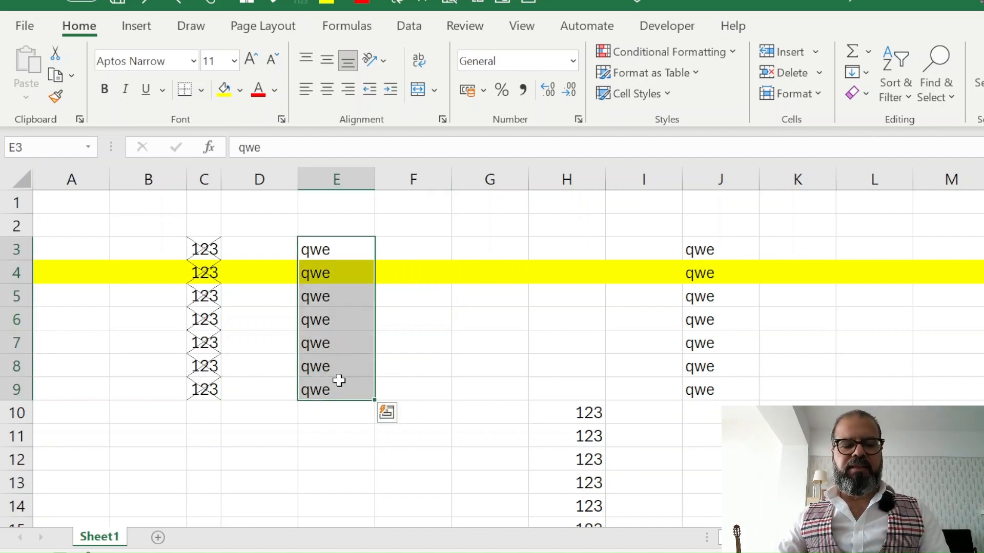
key("ctrl+1")
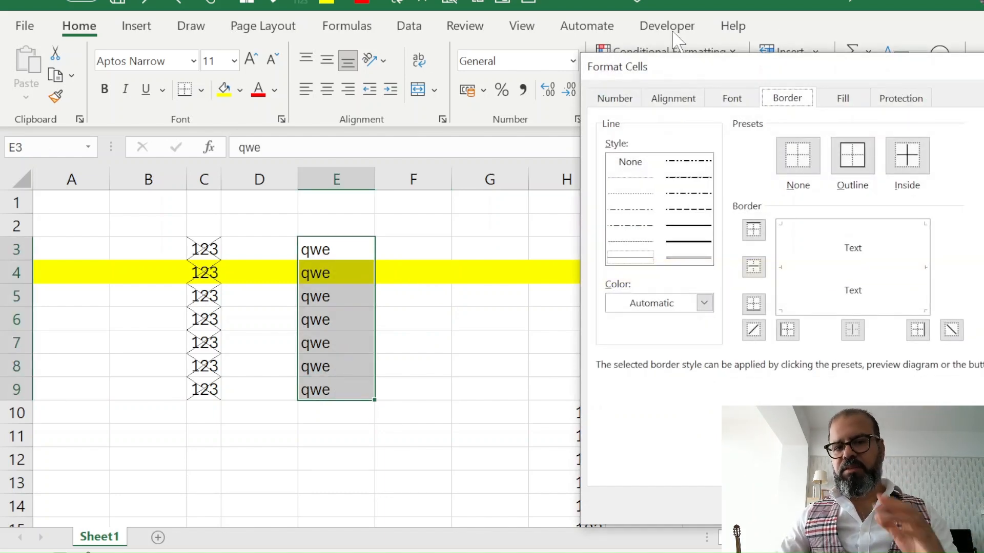
left_click(633, 98)
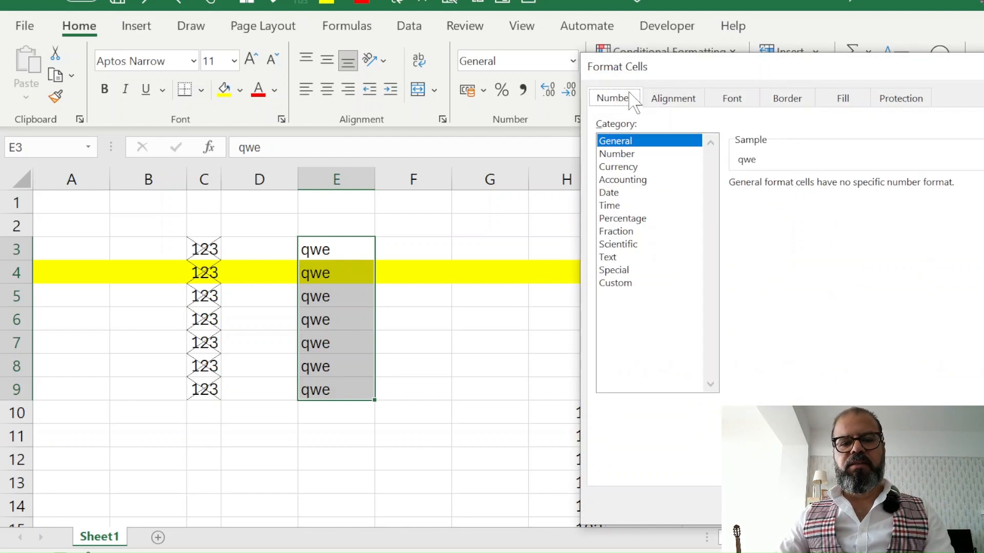
left_click(641, 284)
mouse_move(737, 200)
left_mouse_down()
mouse_move(766, 200)
mouse_move(731, 199)
left_mouse_up()
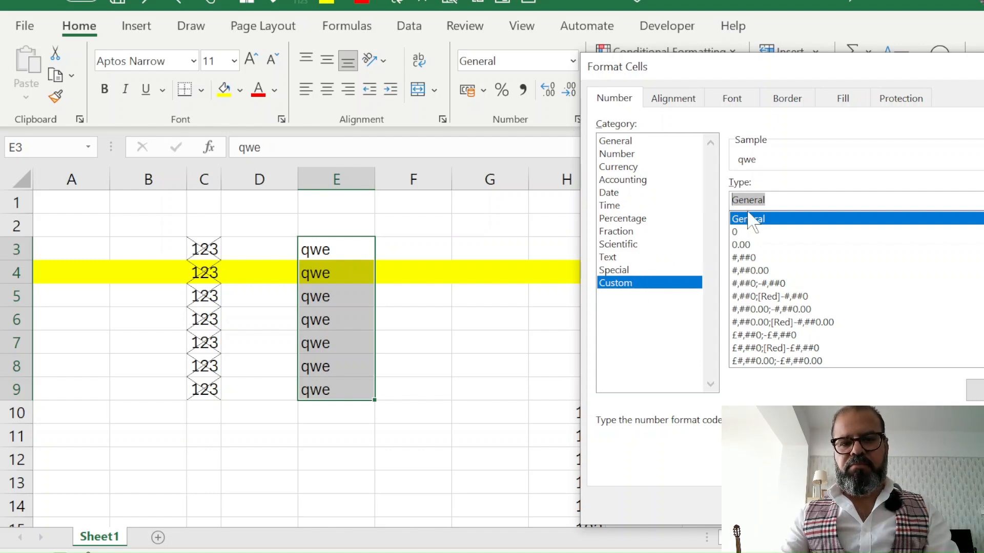
type(";;;")
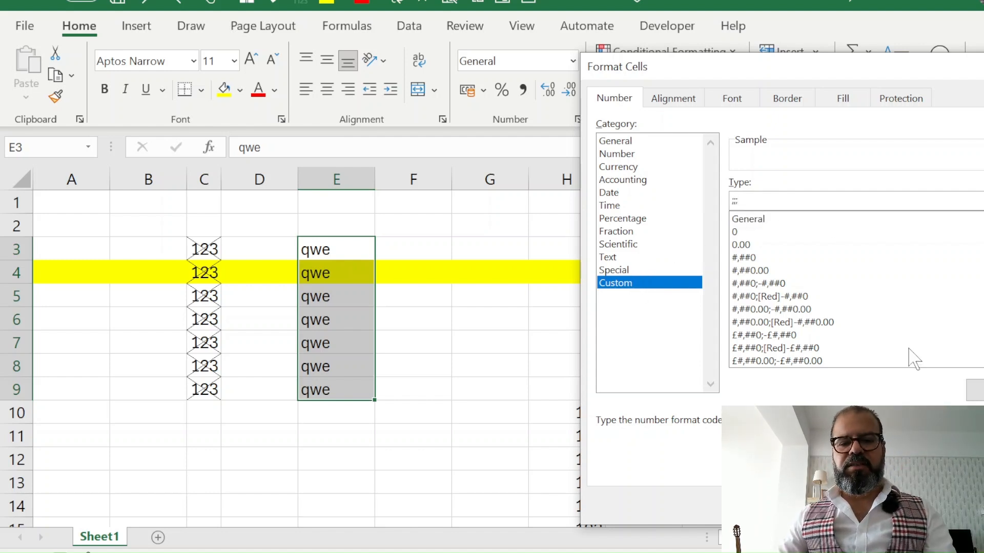
key("Return")
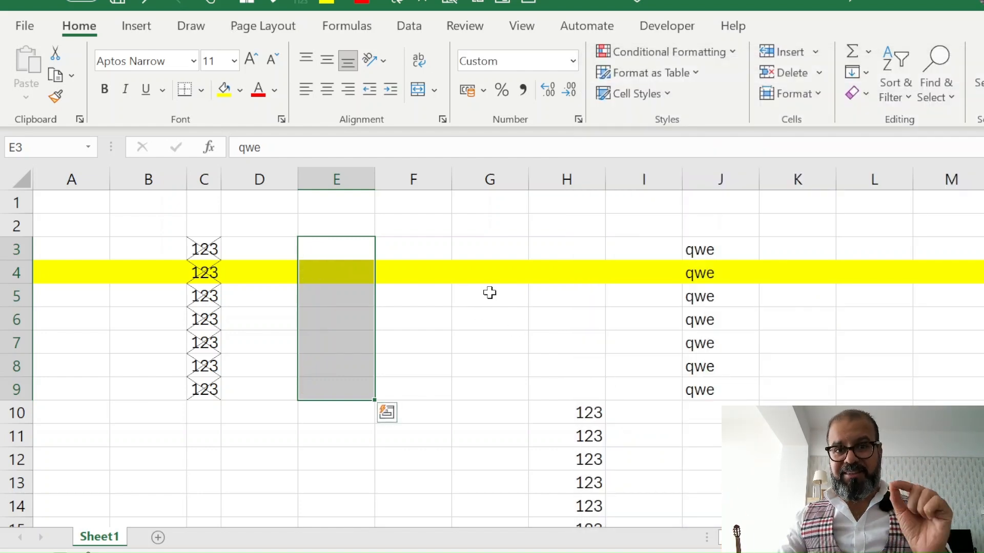
Inspect the underlying contents of individual hidden cells in column E, from E3 to E6.
left_click(339, 250)
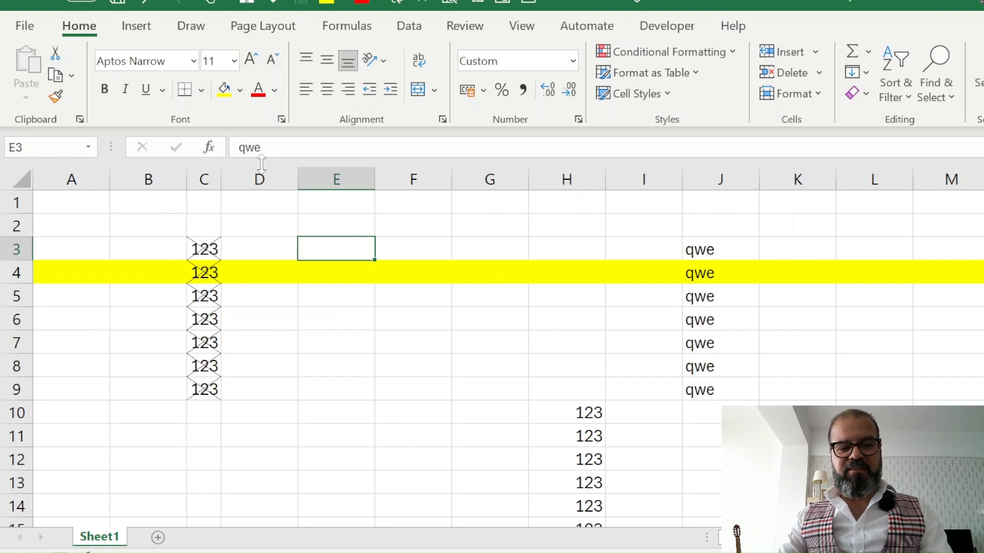
left_click(327, 292)
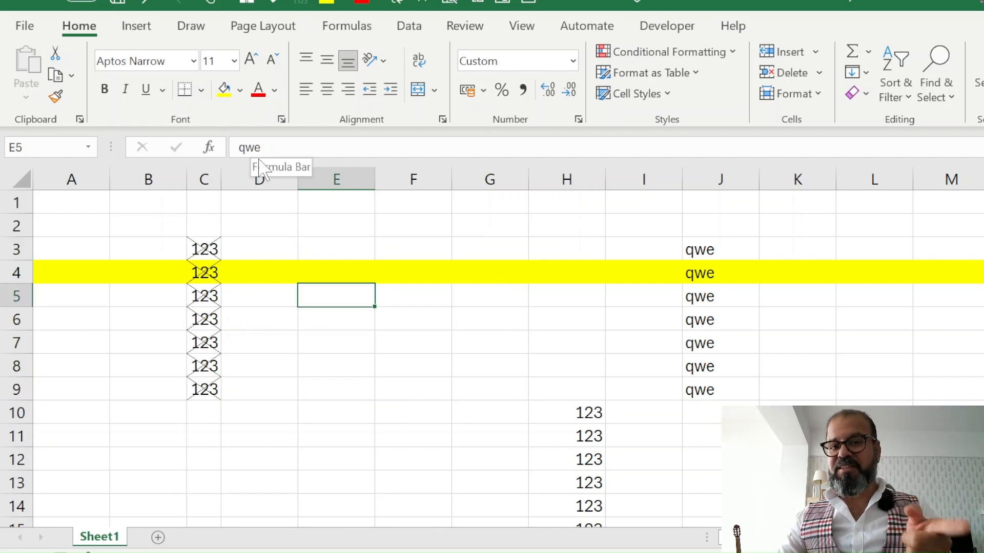
left_click(331, 320)
left_click(337, 280)
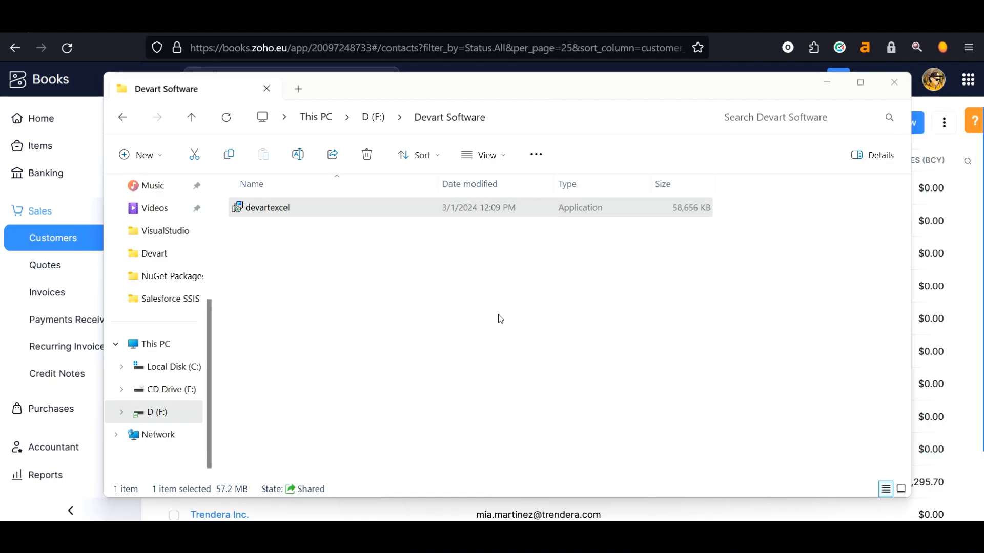
Launch the devartexcel installer and accept the license agreement for Devart Excel Add-ins.
left_click(256, 216)
double_click(256, 216)
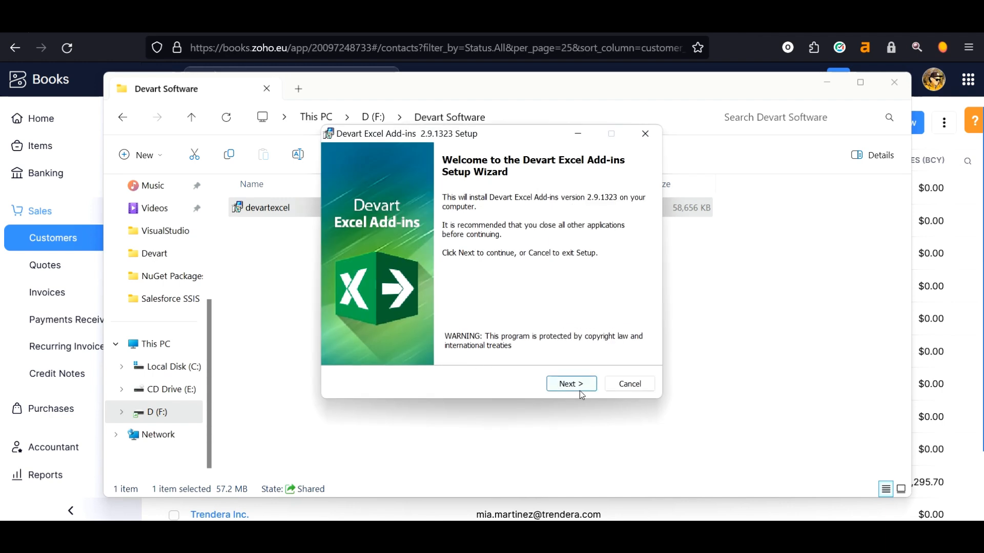
left_click(571, 383)
left_click(415, 346)
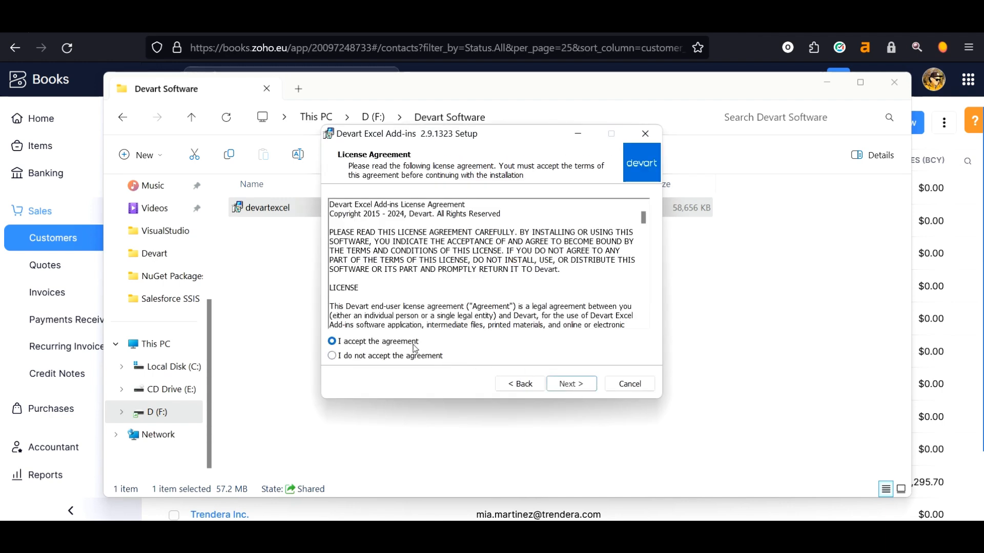
left_click(569, 387)
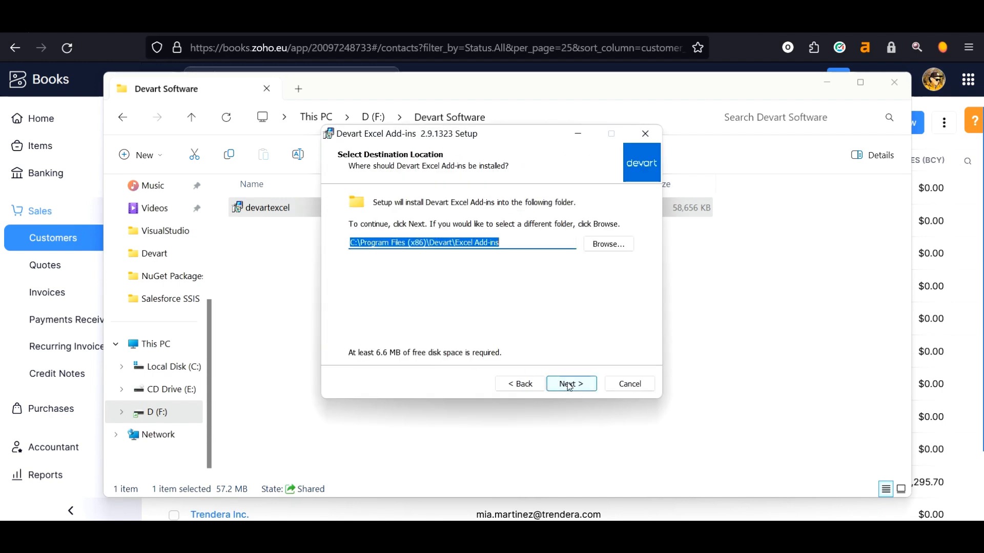
Install Devart Excel Add-ins in the default folder with the Full installation components and finish the setup.
left_click(569, 387)
mouse_move(628, 257)
left_mouse_down()
mouse_move(627, 320)
mouse_move(623, 243)
left_mouse_up()
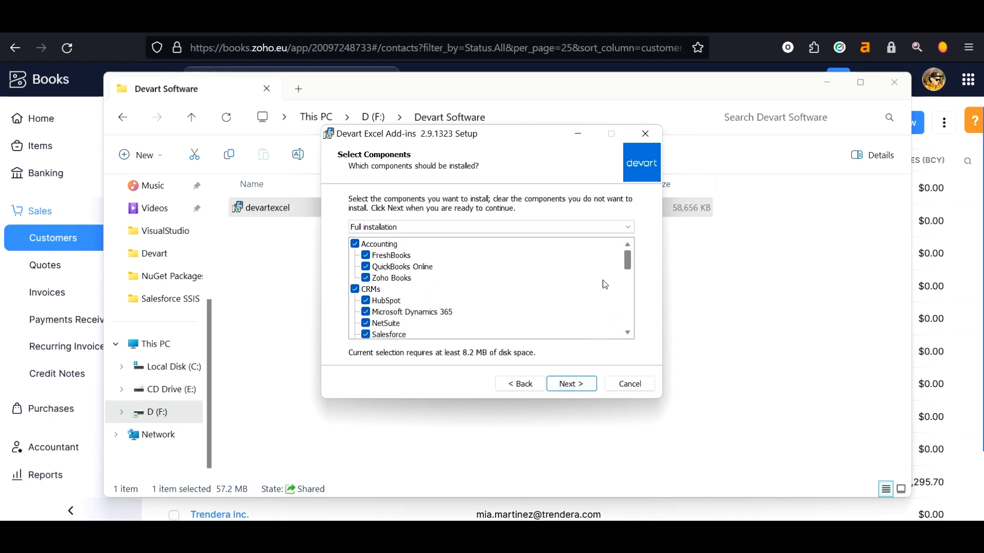
left_click(569, 384)
left_click(572, 385)
left_click(572, 385)
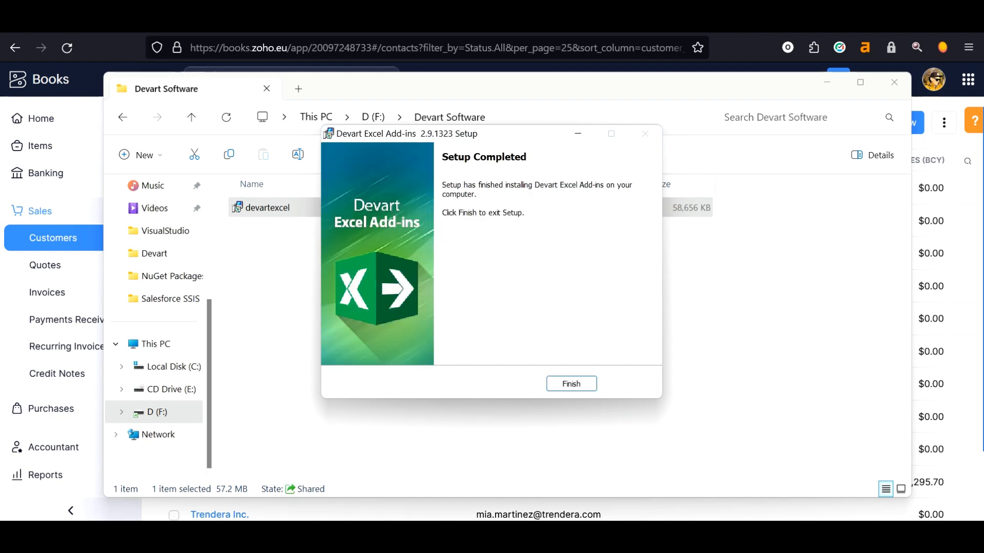
left_click(578, 384)
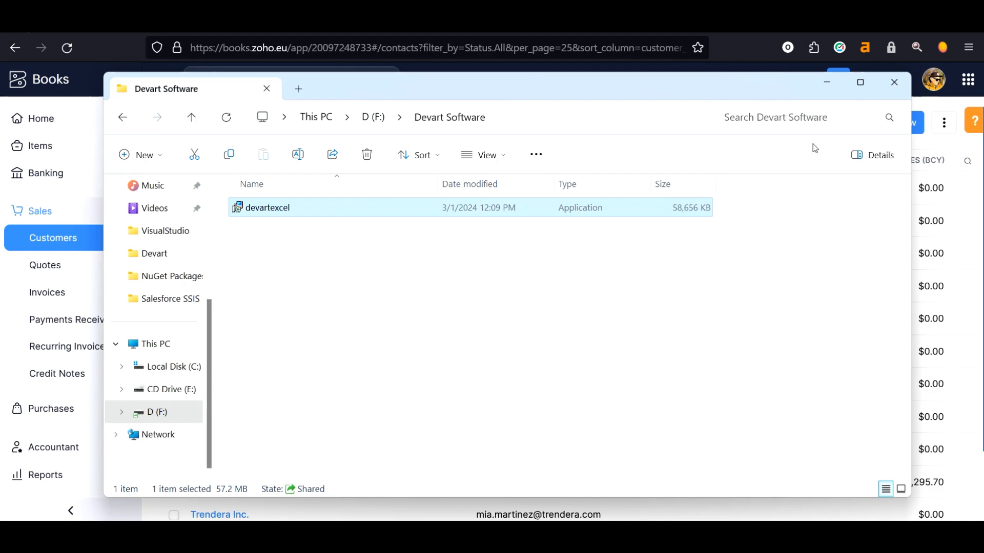
Minimize the installer's folder window, then switch to Excel and create a blank workbook.
left_click(828, 91)
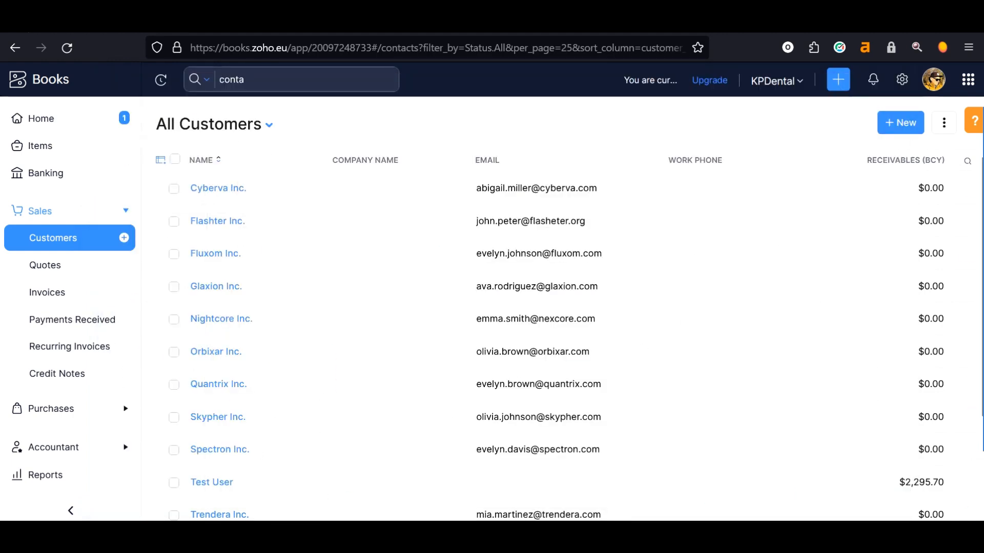
key("super")
left_click(528, 156)
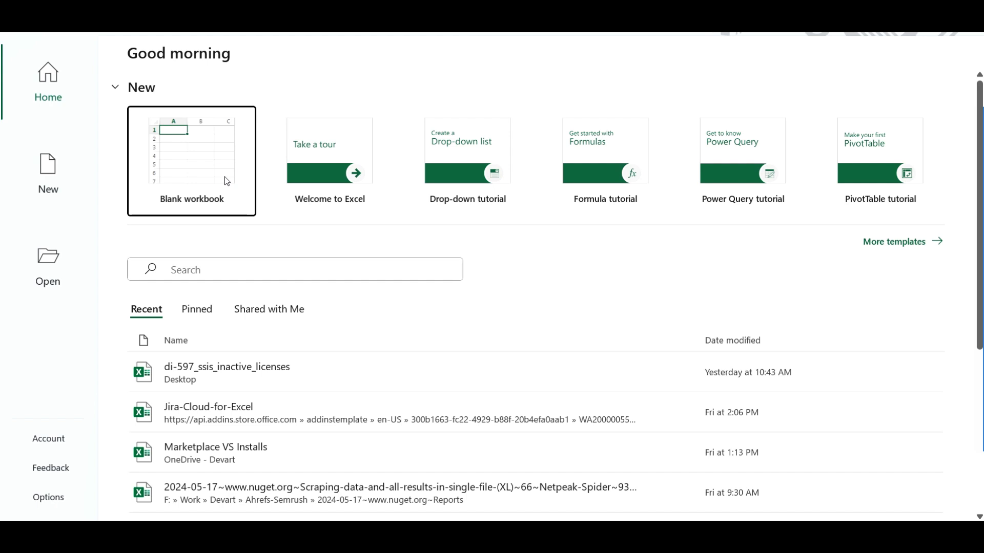
left_click(225, 176)
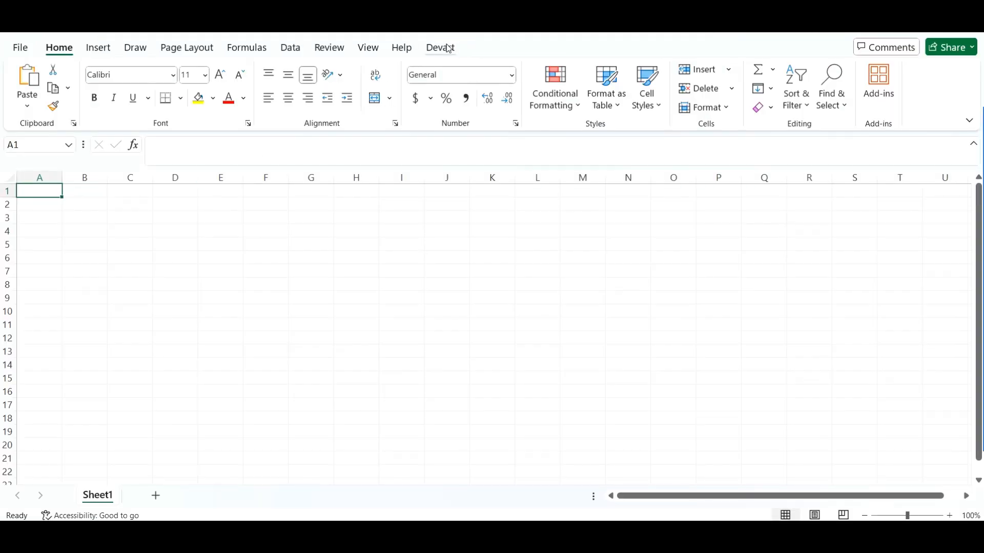
Start a Devart data import with Zoho Books as the data source and Europe as the data center.
left_click(446, 47)
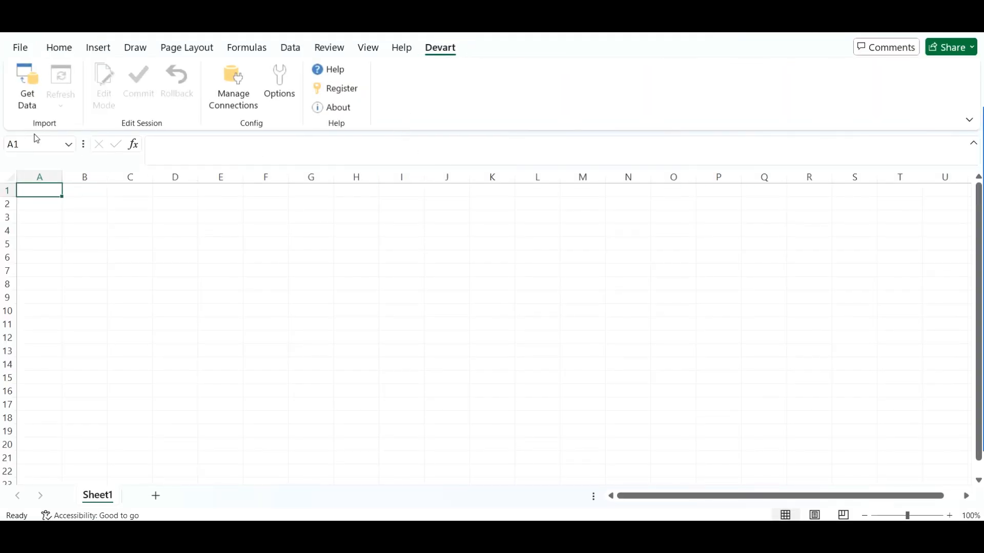
left_click(26, 103)
left_click(325, 160)
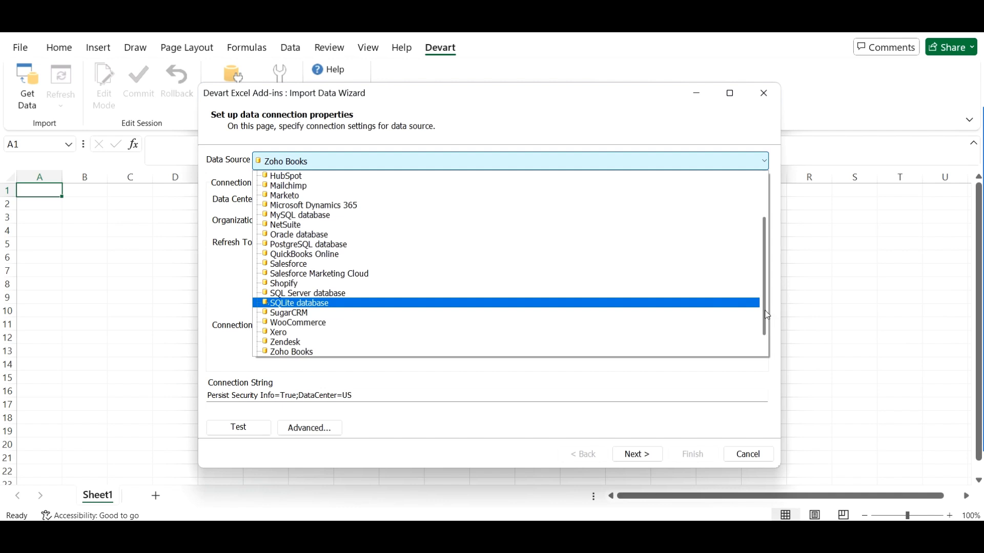
scroll(768, 315, "down", 1)
left_click(340, 333)
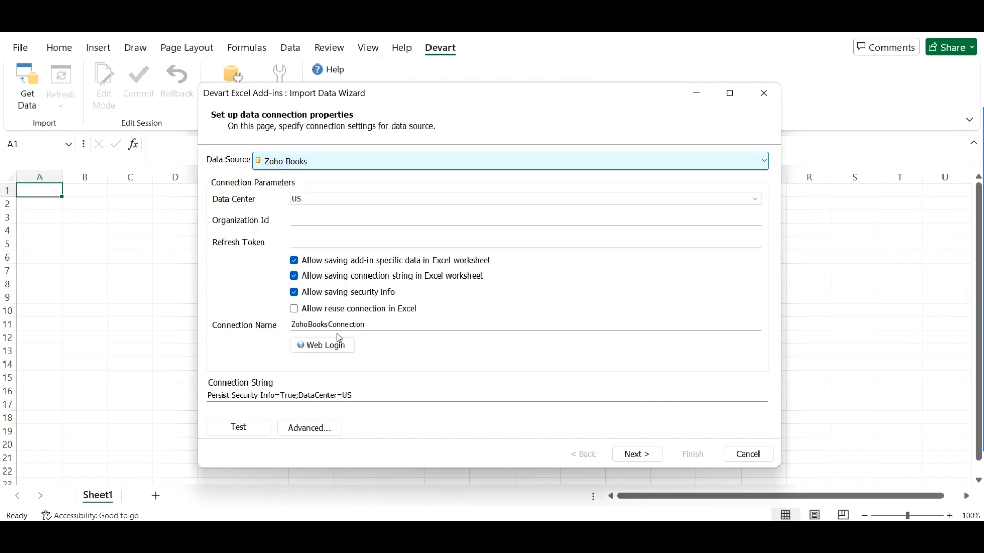
left_click(322, 199)
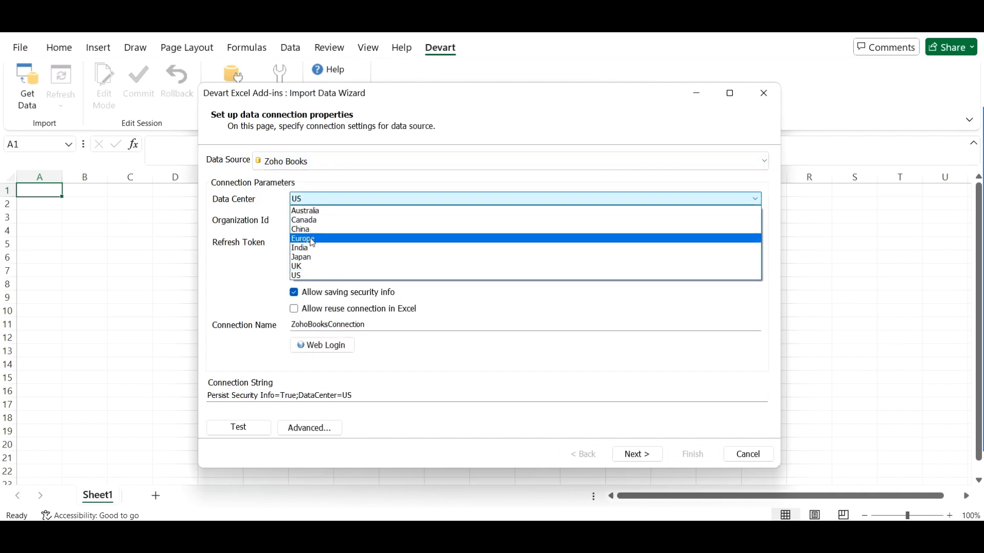
left_click(312, 240)
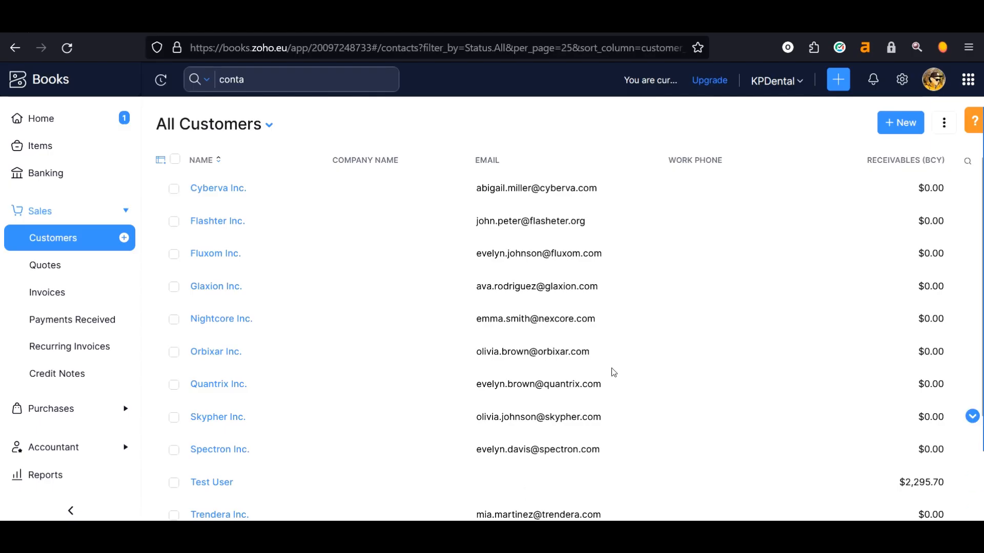
Copy the KPDental organization ID from Zoho Books and paste it as the connection's Organization Id in Excel.
left_click(779, 81)
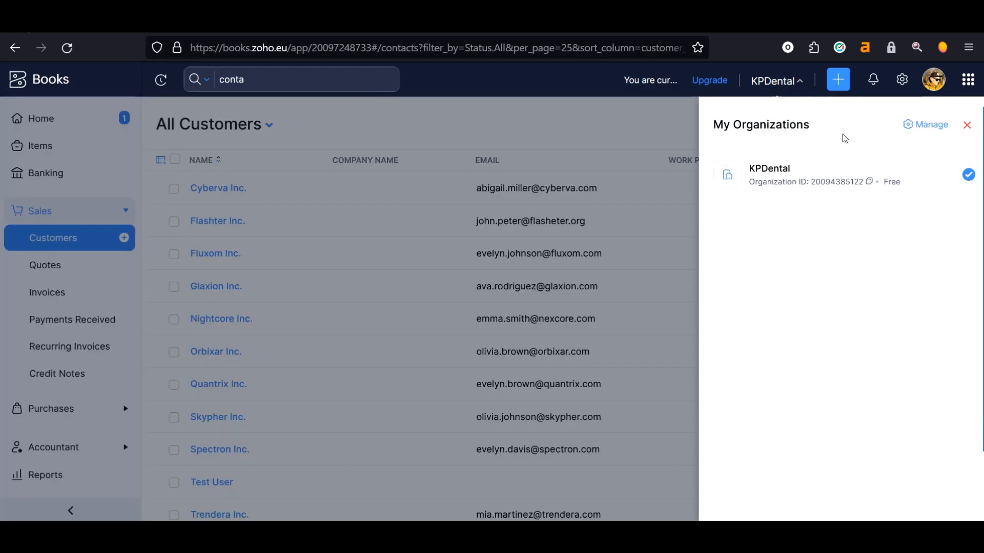
left_click(869, 182)
left_click(643, 259)
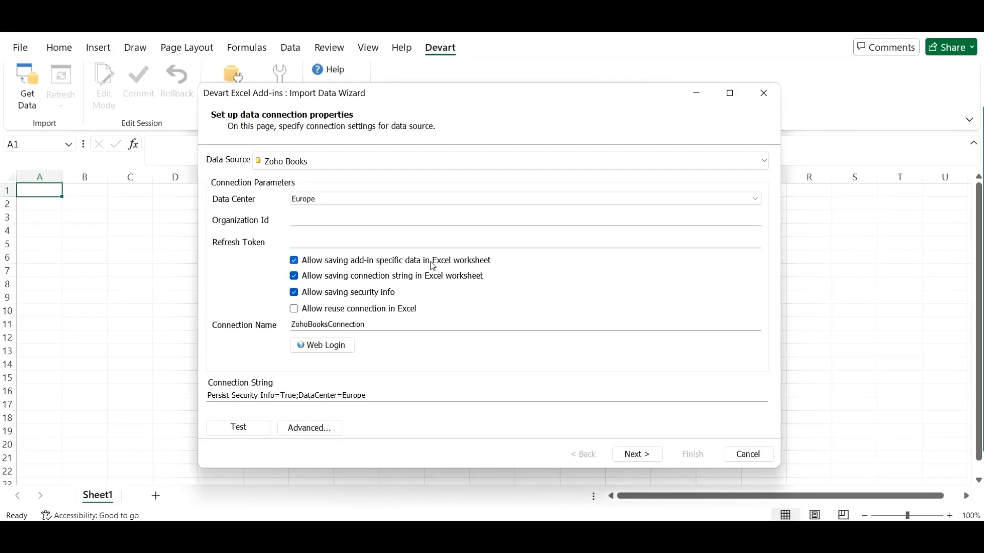
left_click(328, 219)
key("ctrl+v")
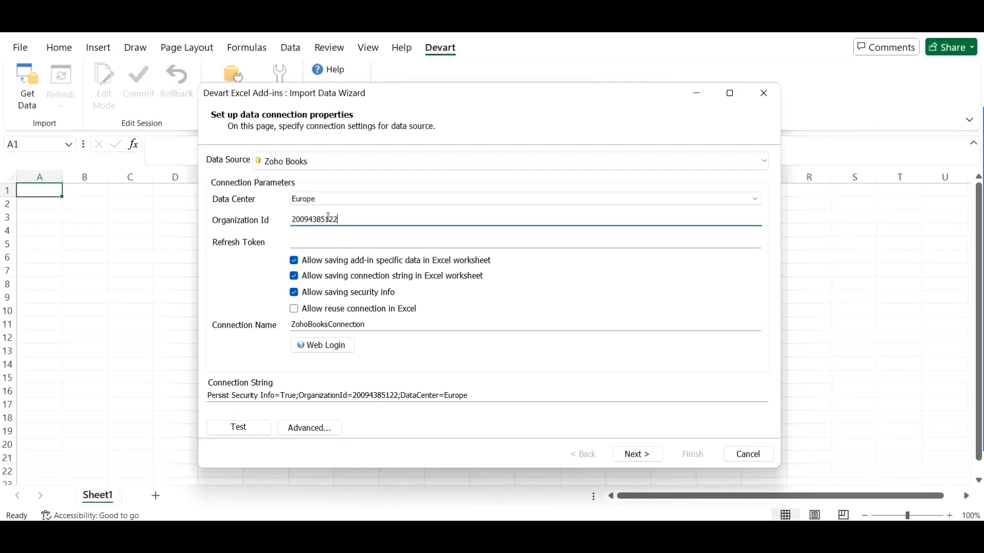
Authorize Devart Excel Add In to access Zoho Books through web login and proceed to the data object selection.
left_click(334, 352)
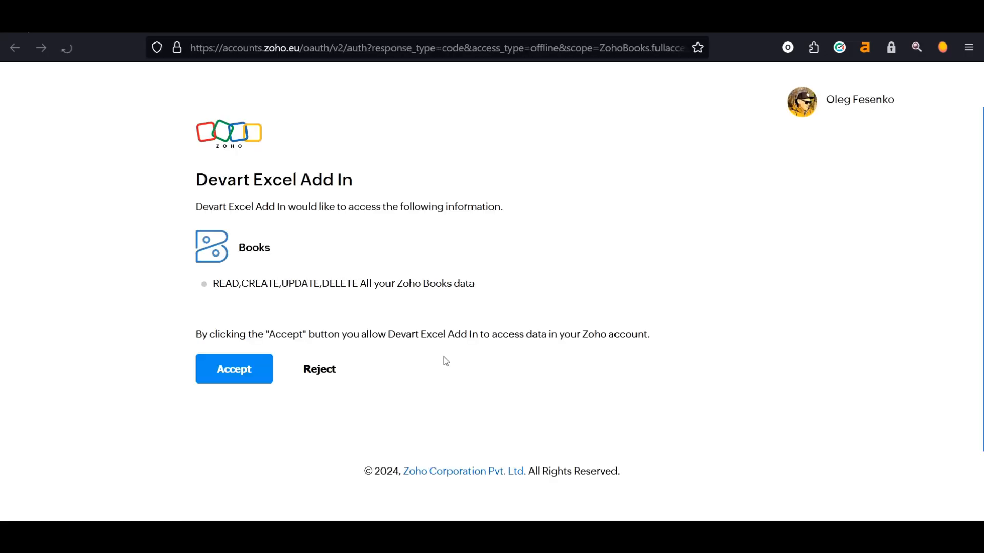
left_click(243, 383)
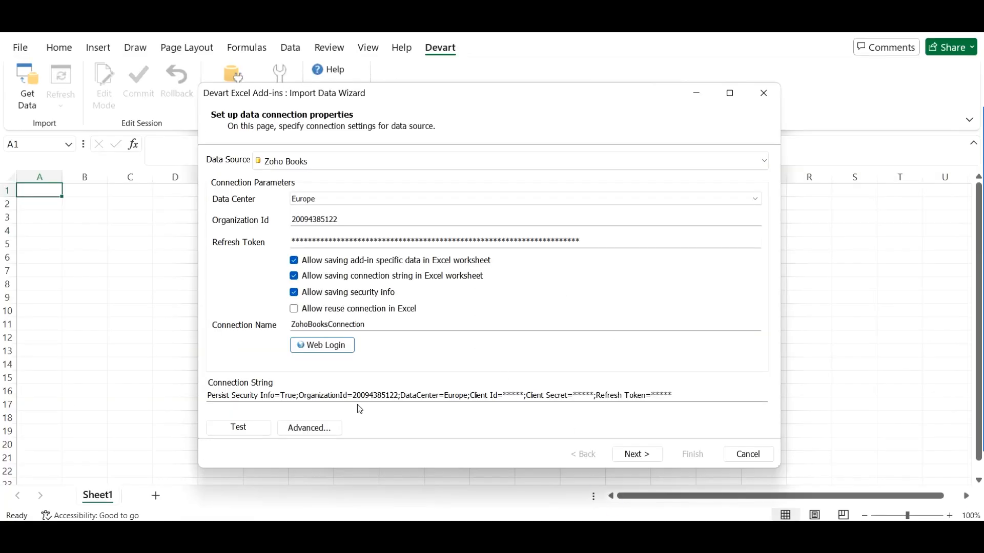
left_click(634, 454)
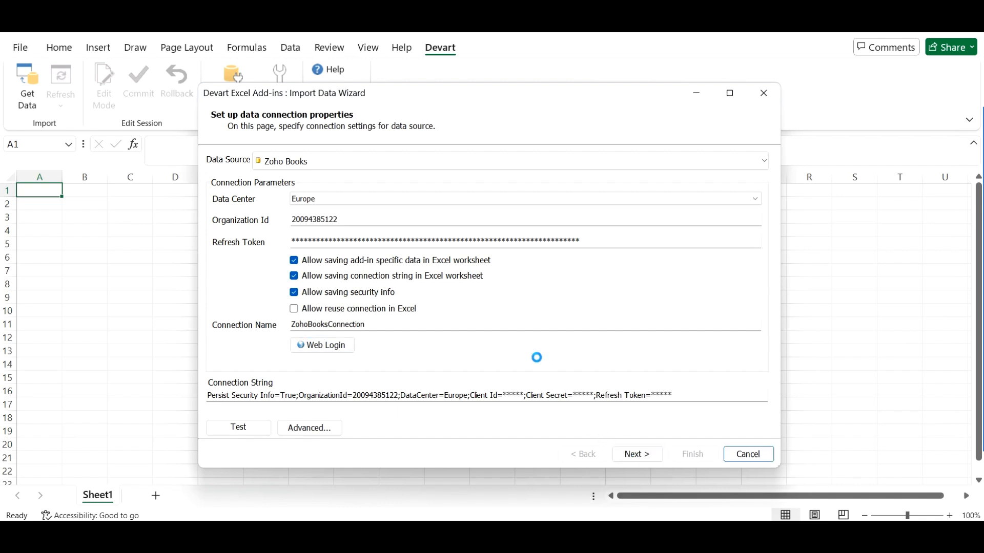
Import all columns of the Contacts table from Zoho Books into a new worksheet named Contacts.
left_click(315, 188)
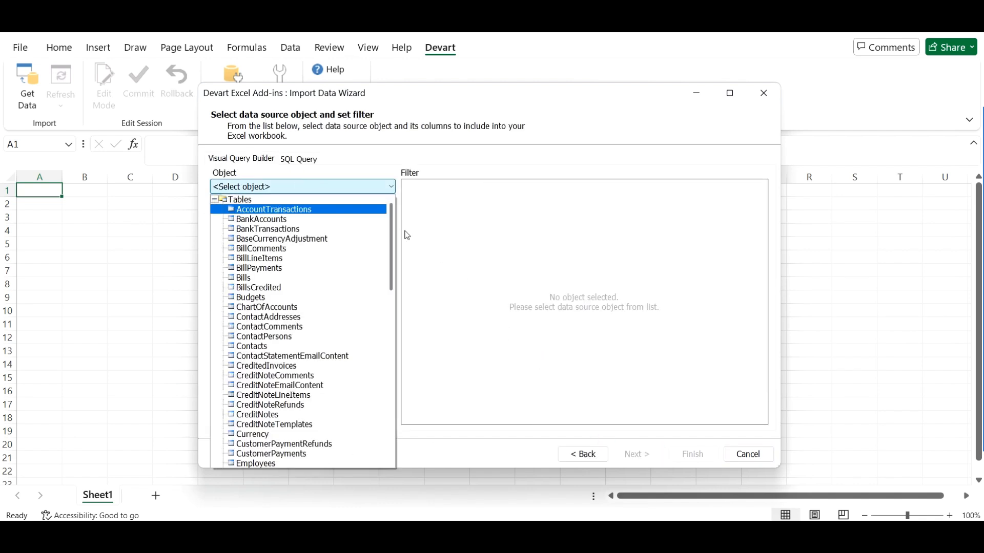
left_click_drag(394, 256, 394, 208)
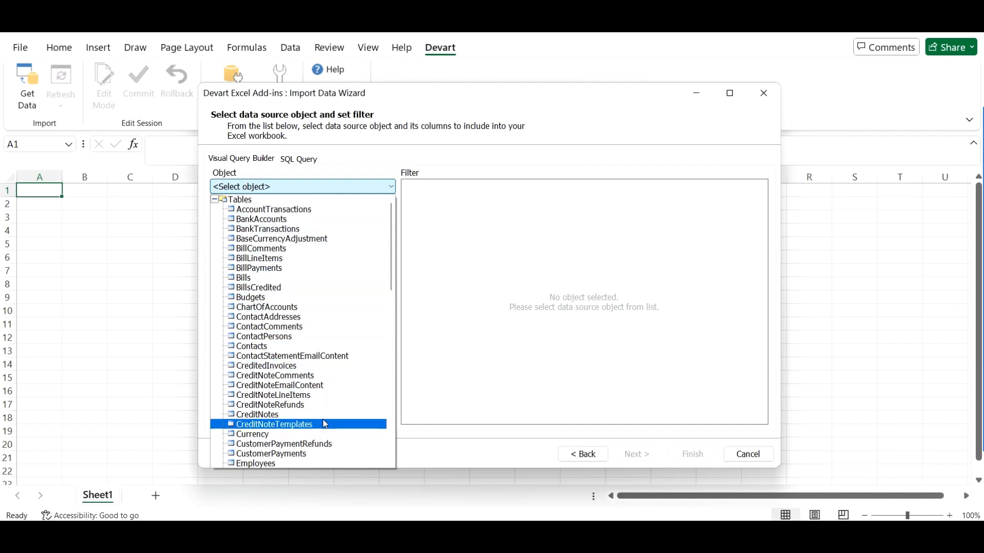
left_click(304, 350)
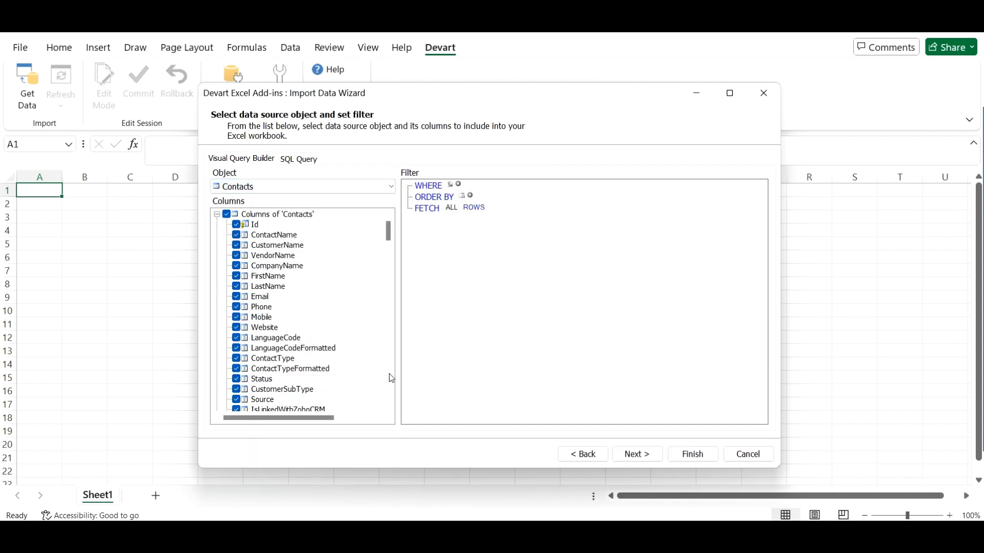
left_click(645, 455)
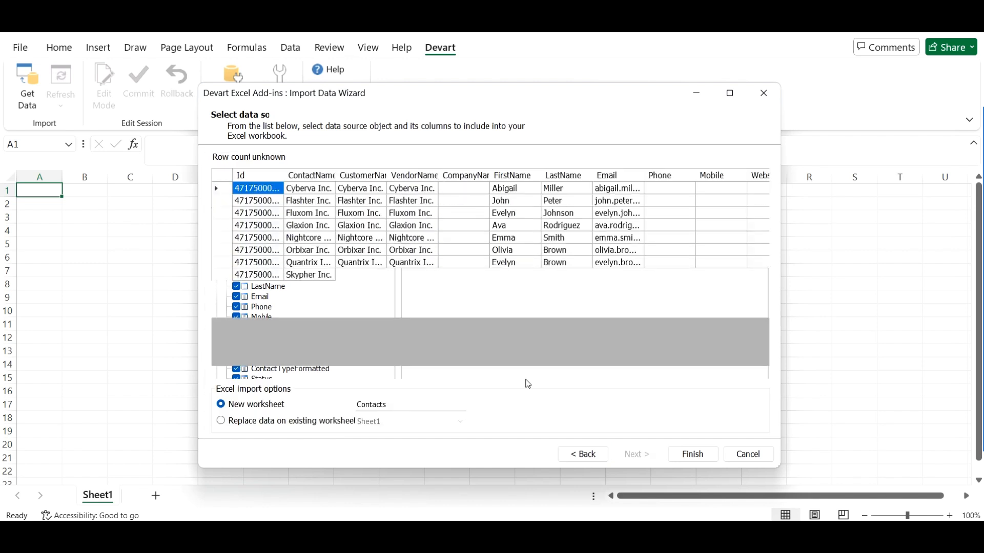
left_click(686, 456)
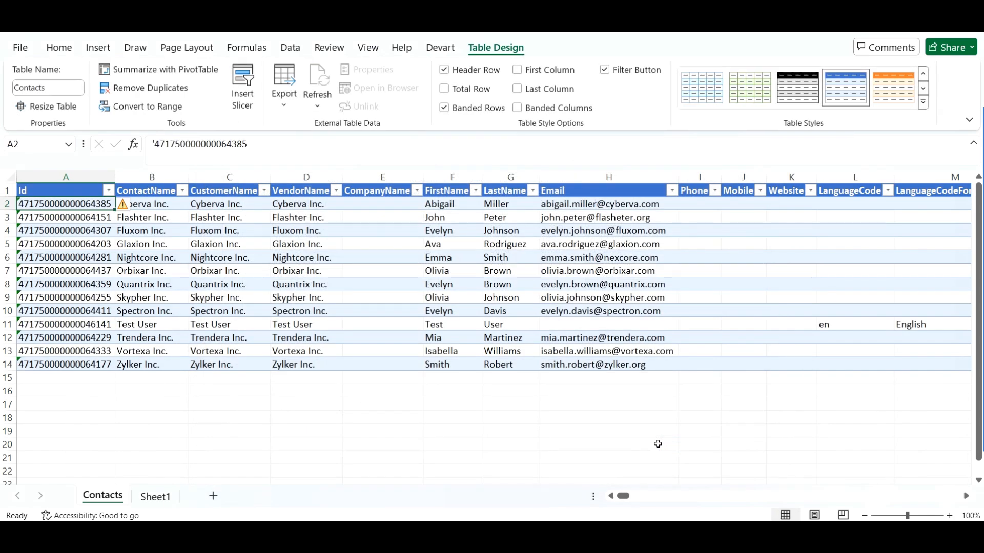
Enable Devart edit mode on the Contacts sheet, rename Nightcore Inc. in the ContactName column to Emmacore Inc., and commit the change.
left_click(442, 48)
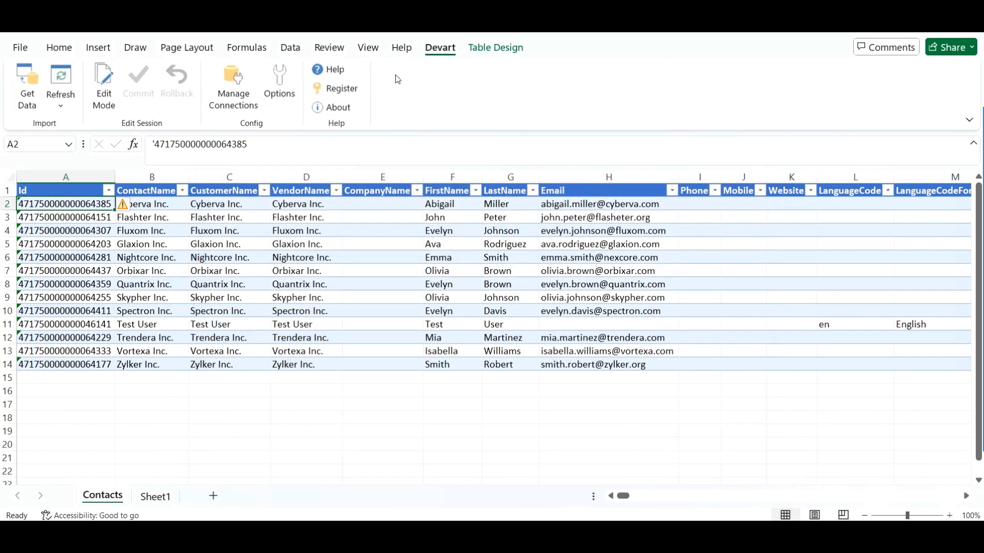
left_click(100, 99)
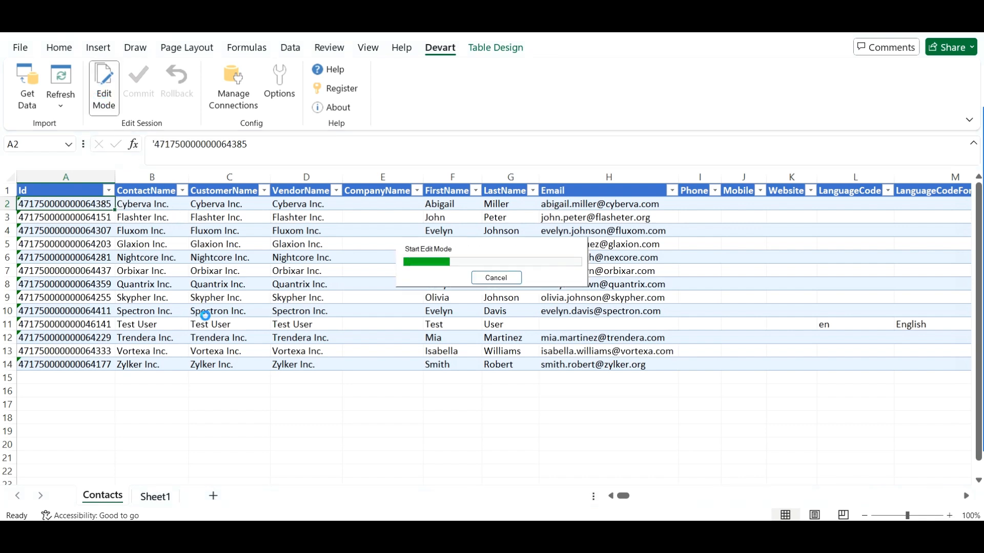
double_click(126, 257)
left_click_drag(135, 257, 118, 258)
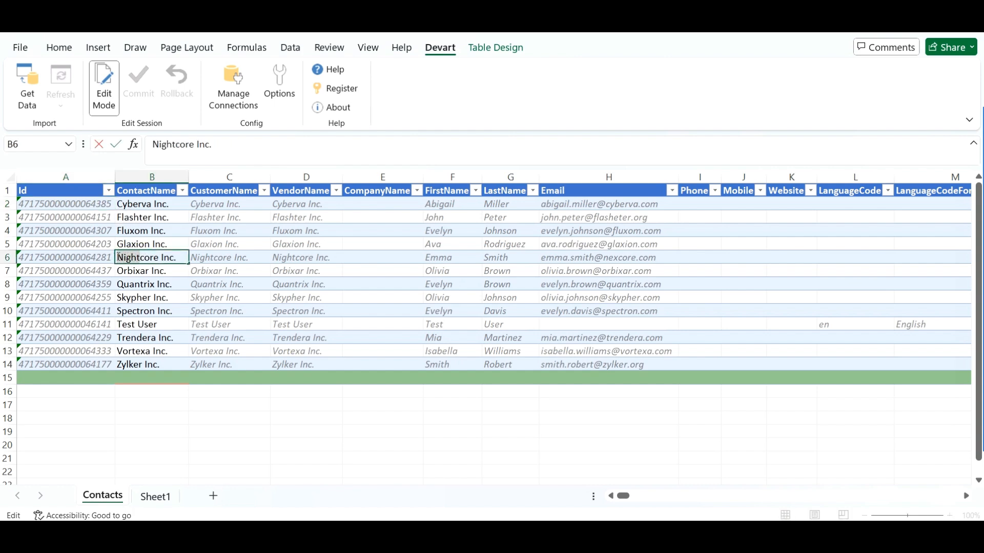
type("Emma")
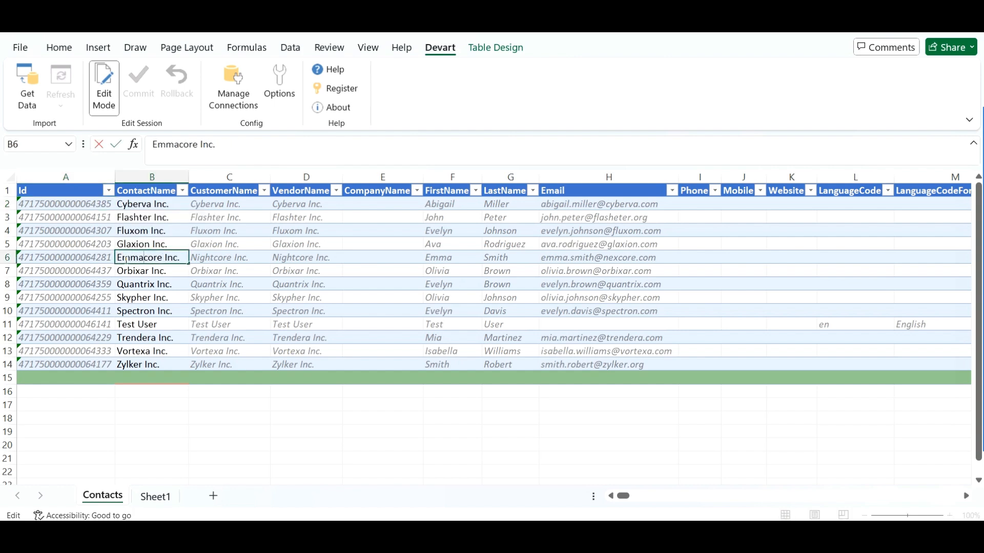
key("Return")
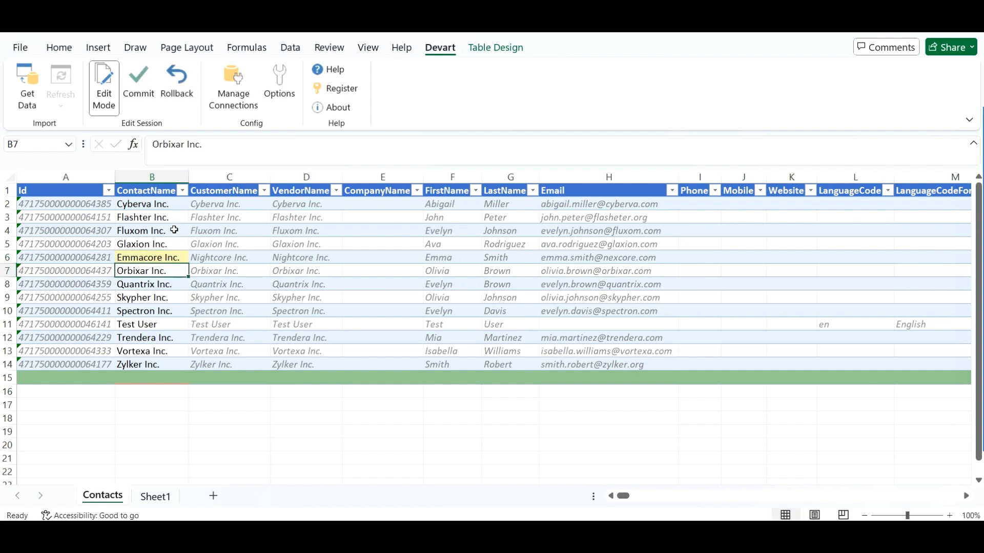
left_click(142, 97)
left_click(520, 319)
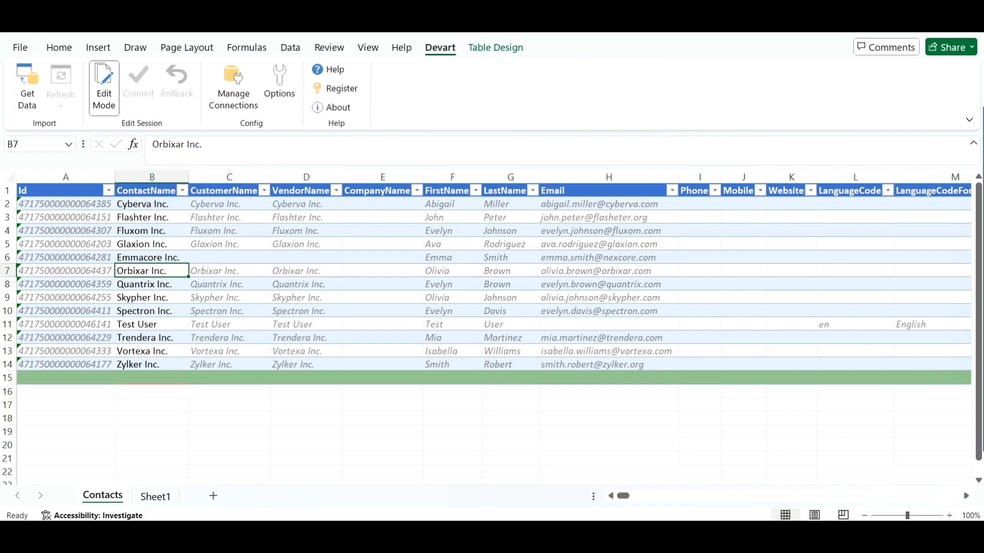
Switch to Zoho Books, reload the customer list, and open the Emmacore Inc. record to check the committed name.
key("alt+Tab")
left_click(66, 53)
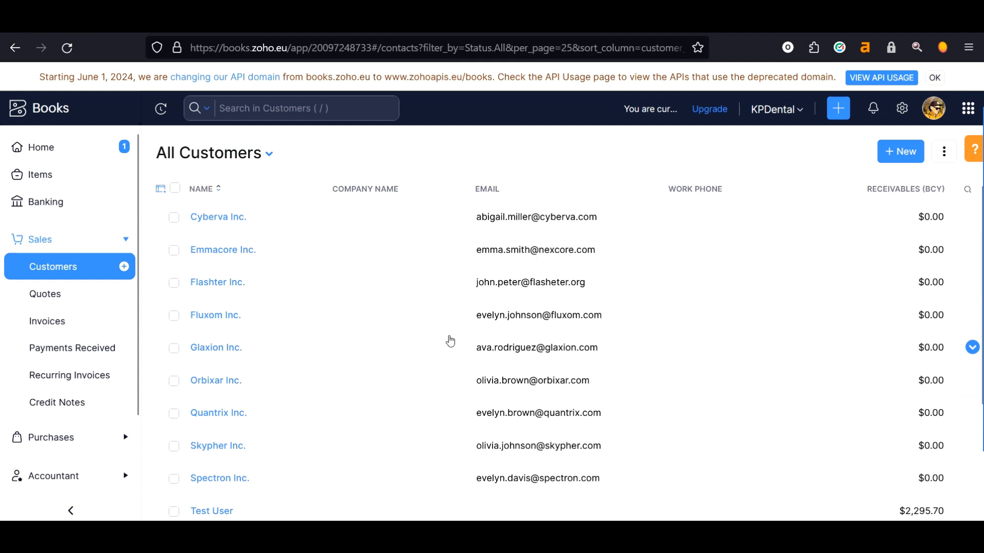
left_click(240, 252)
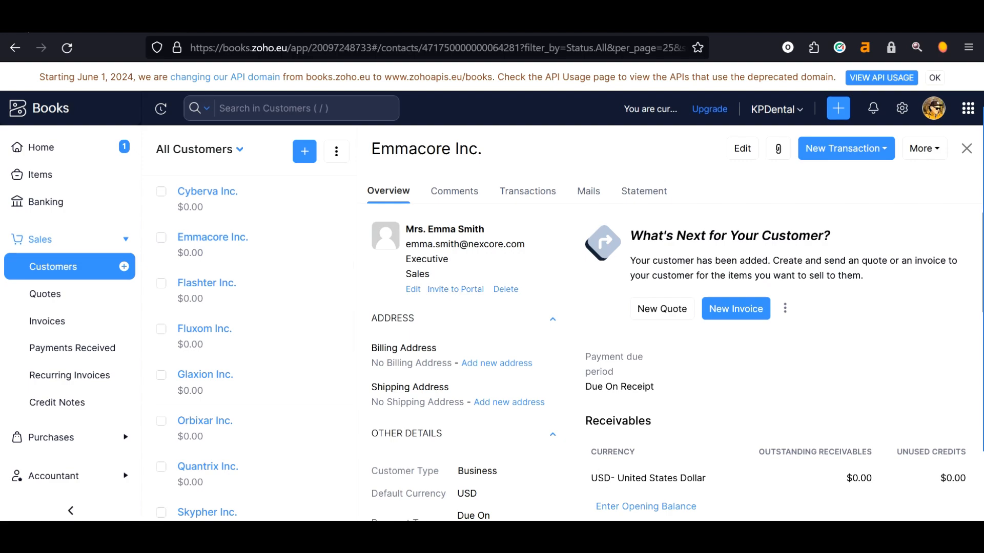
Return to Excel and start a Devart data import from Sheet1 with Zoho Desk as the data source and Europe as the data center.
key("alt+Tab")
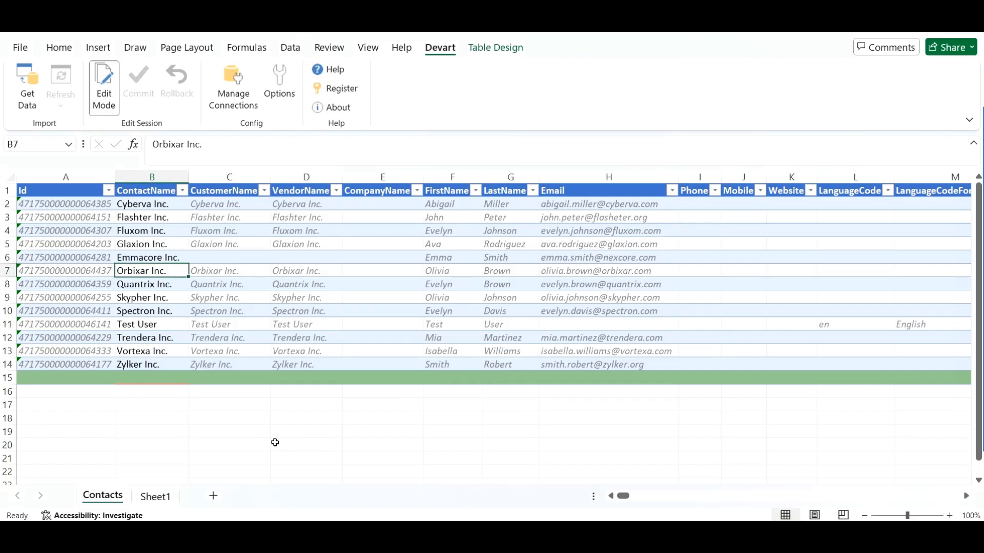
left_click(159, 497)
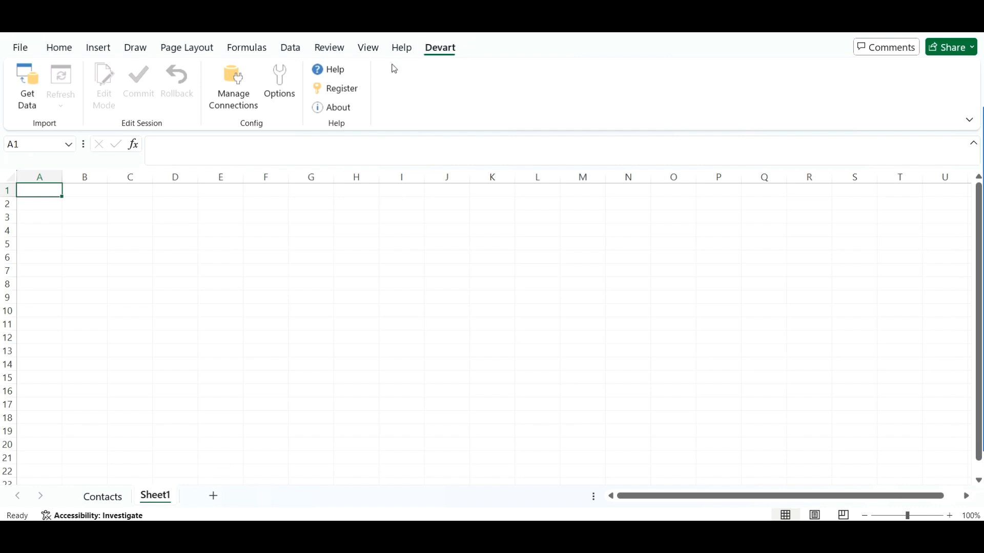
left_click(31, 97)
left_click(316, 164)
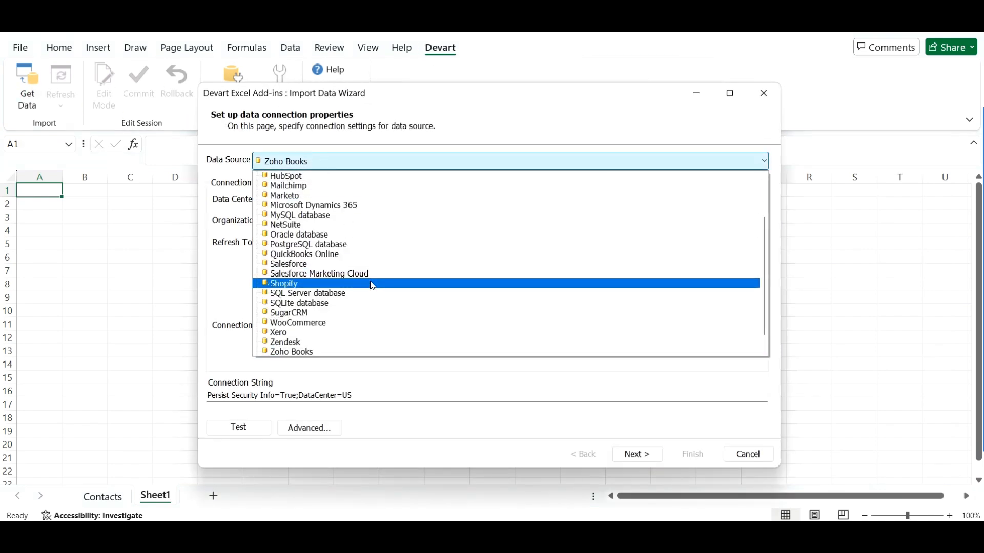
scroll(769, 309, "down", 1)
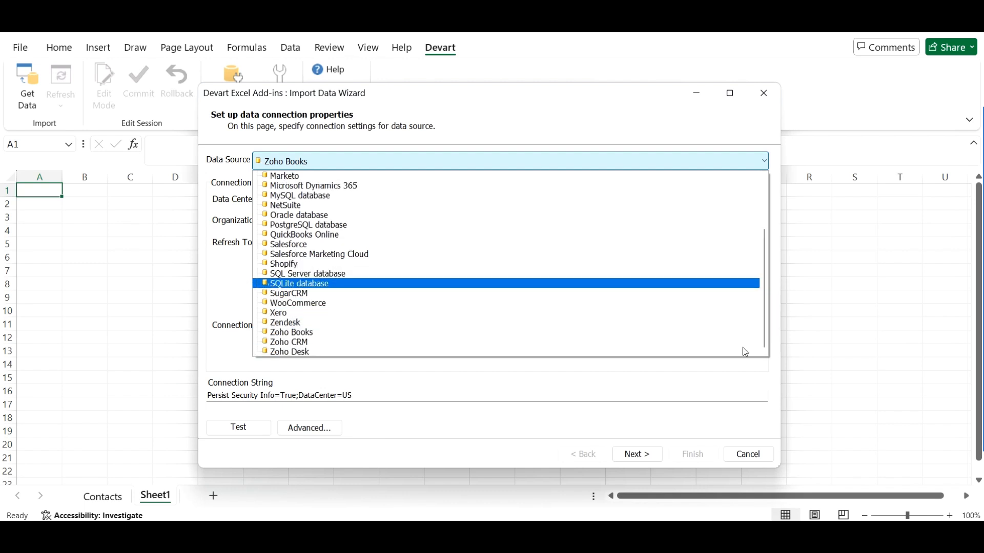
left_click(353, 351)
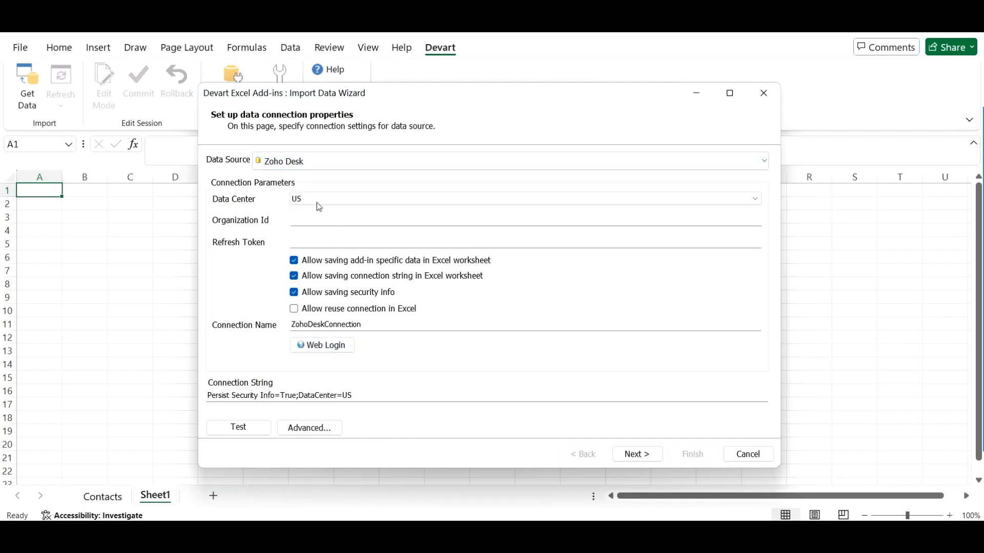
left_click(311, 199)
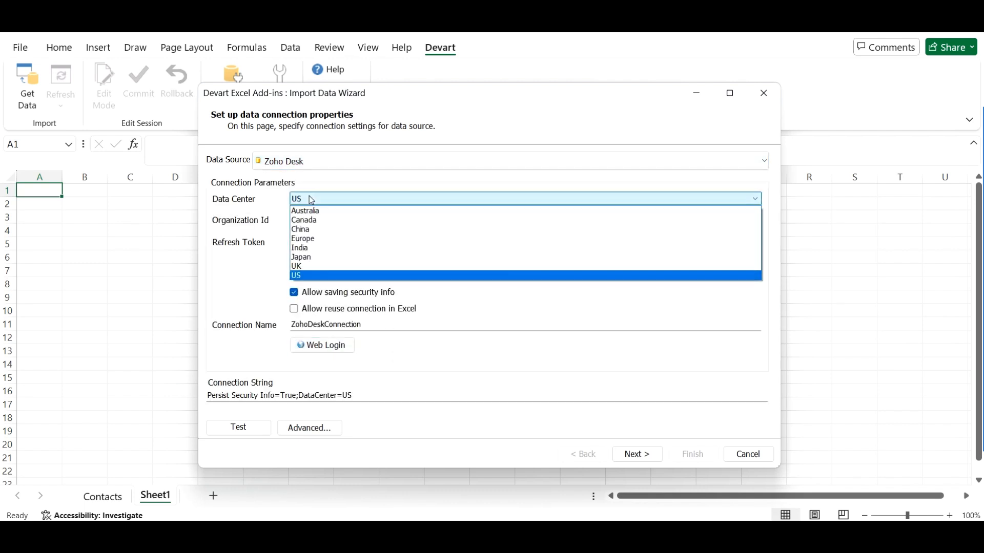
left_click(311, 239)
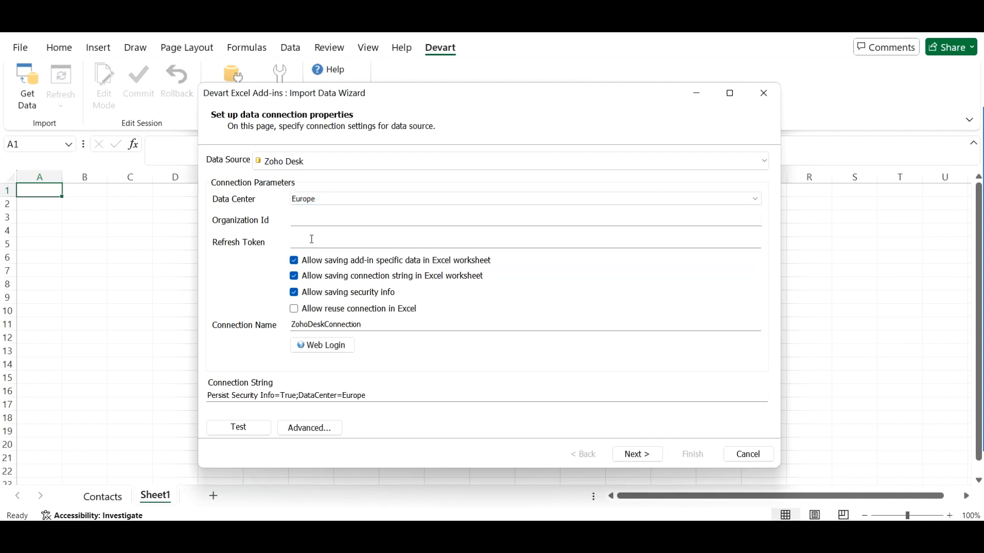
Authorize Devart Excel Add In to access Zoho Desk through web login, test the connection, and proceed to the data object selection.
left_click(339, 353)
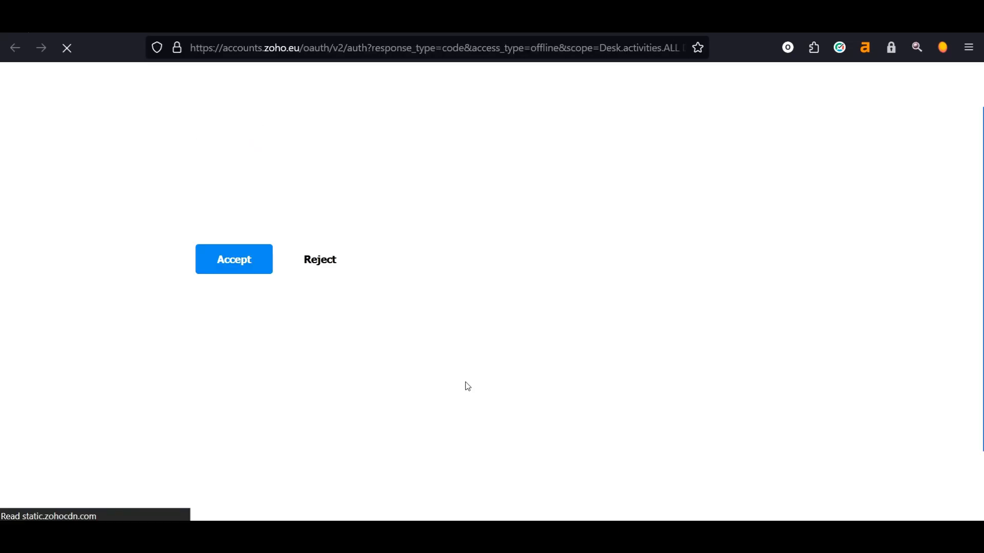
scroll(451, 379, "down", 2)
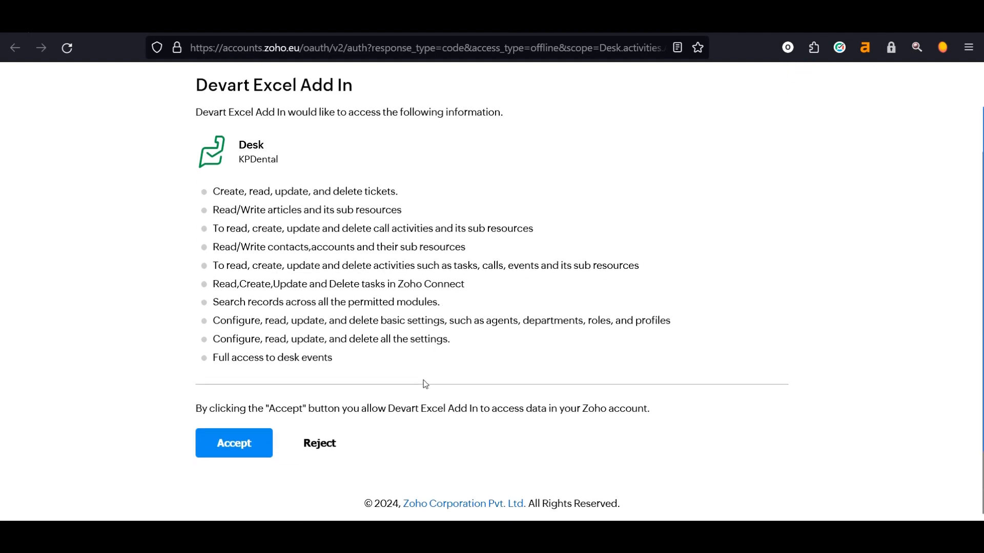
left_click(226, 450)
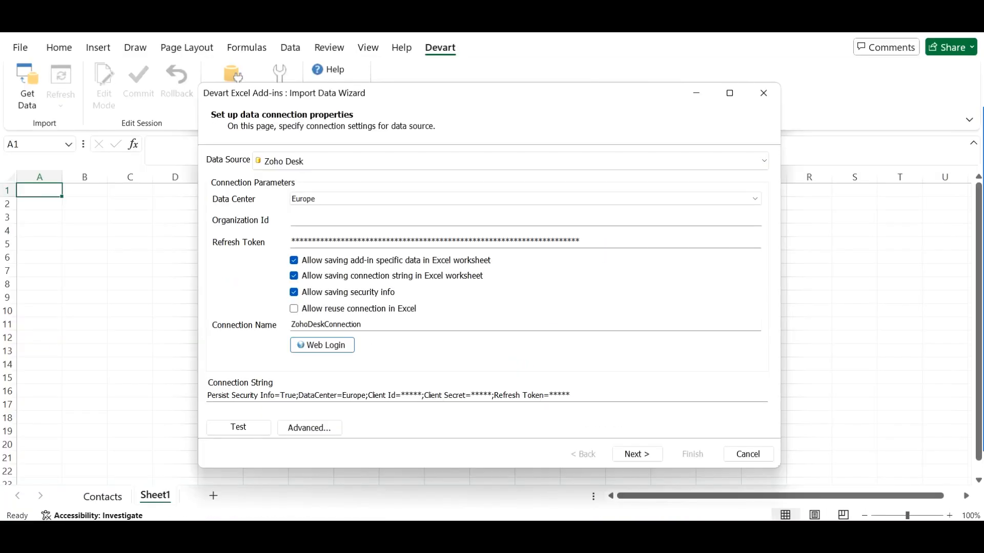
left_click(242, 428)
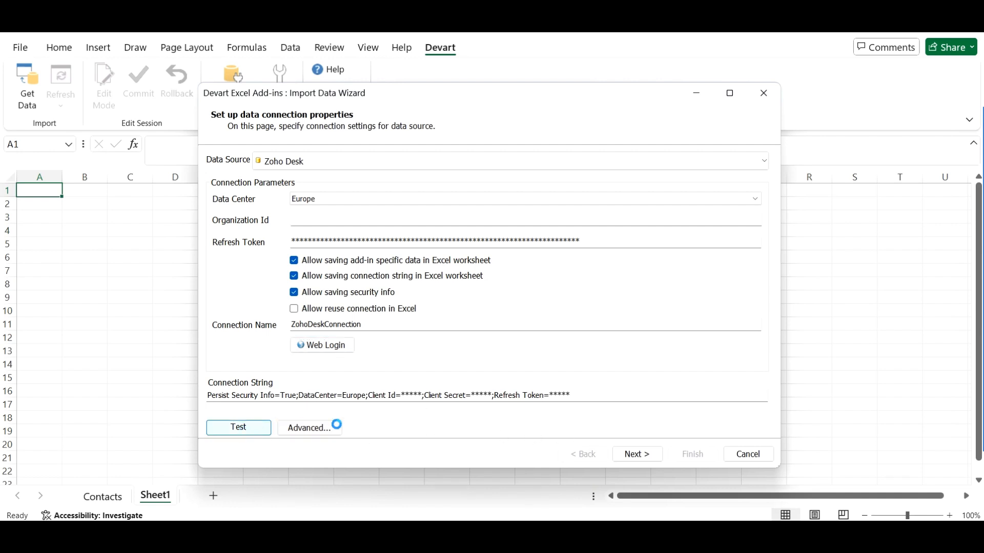
left_click(530, 328)
left_click(643, 454)
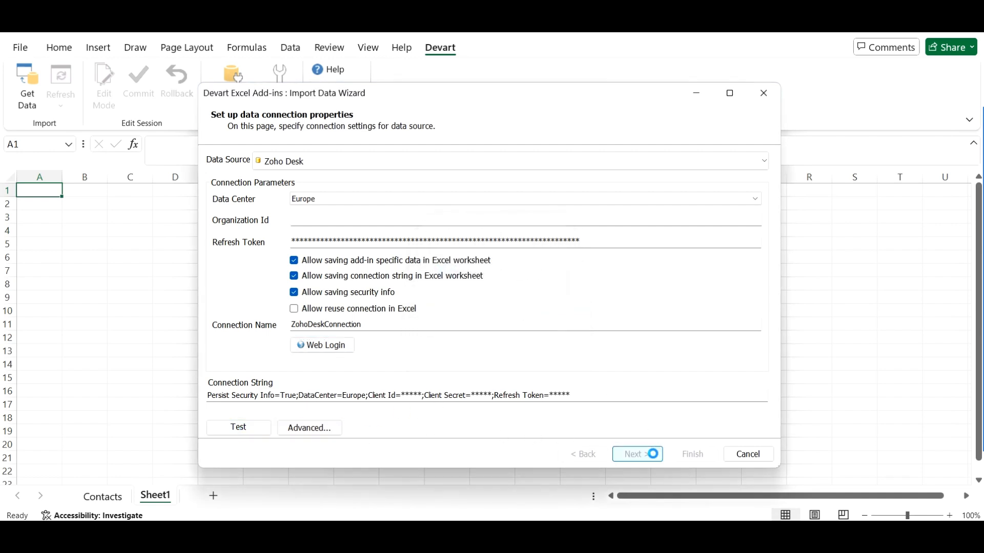
Import all columns of the Zoho Desk Contacts table into a new worksheet named Contacts1.
left_click(274, 189)
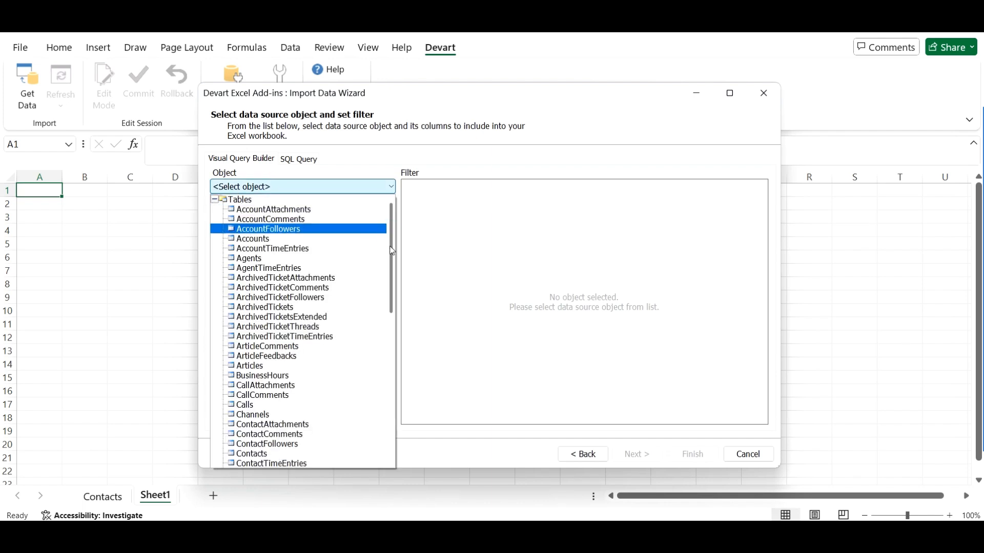
left_click_drag(393, 264, 395, 413)
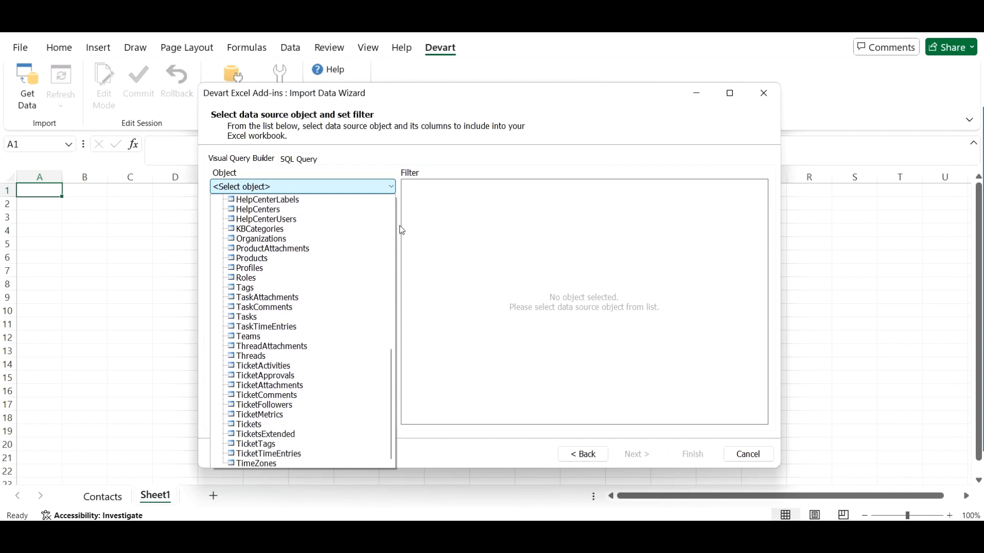
scroll(389, 210, "up", 15)
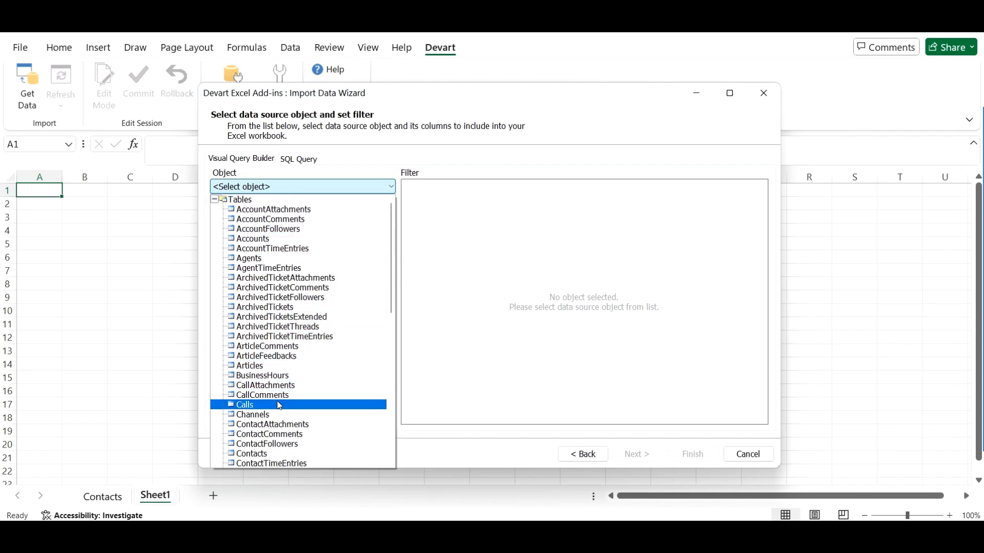
left_click(271, 453)
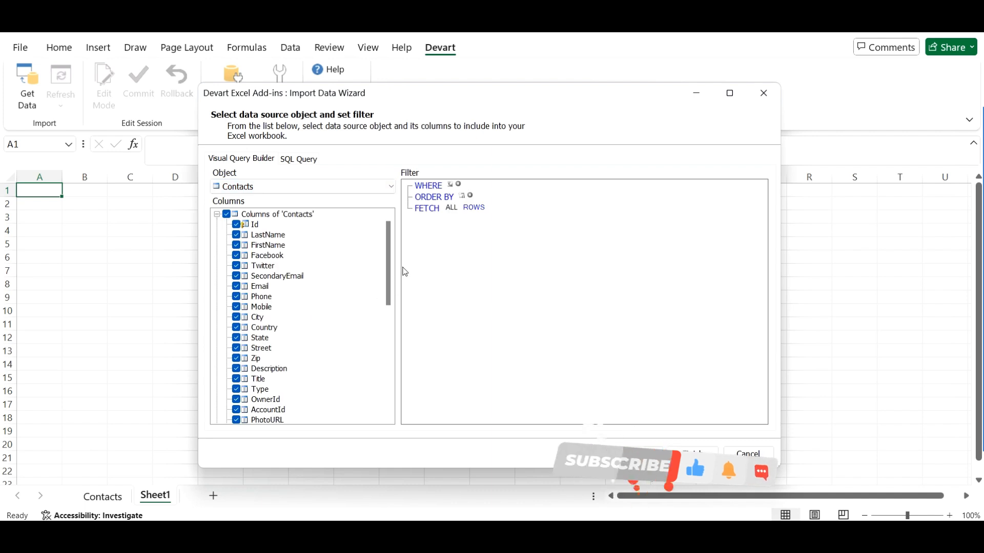
left_click(638, 453)
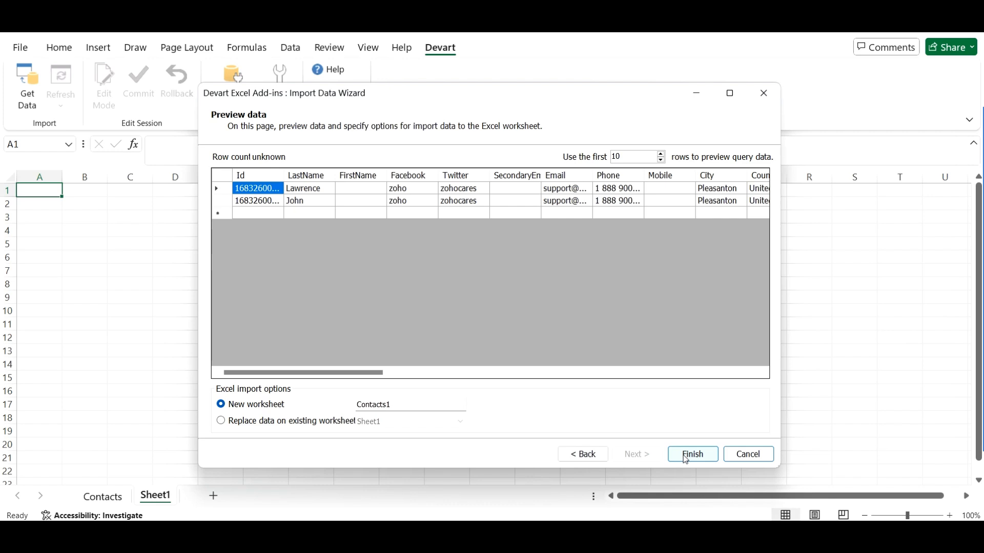
left_click(690, 456)
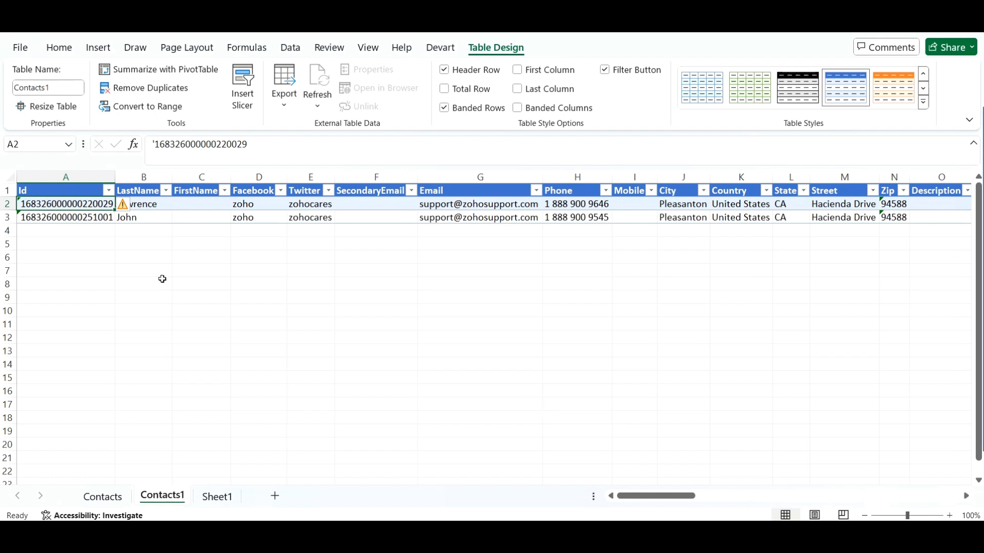
Enable Devart edit mode on the Contacts1 sheet and copy the contact in row 3 into the empty row 4.
left_click(5, 217)
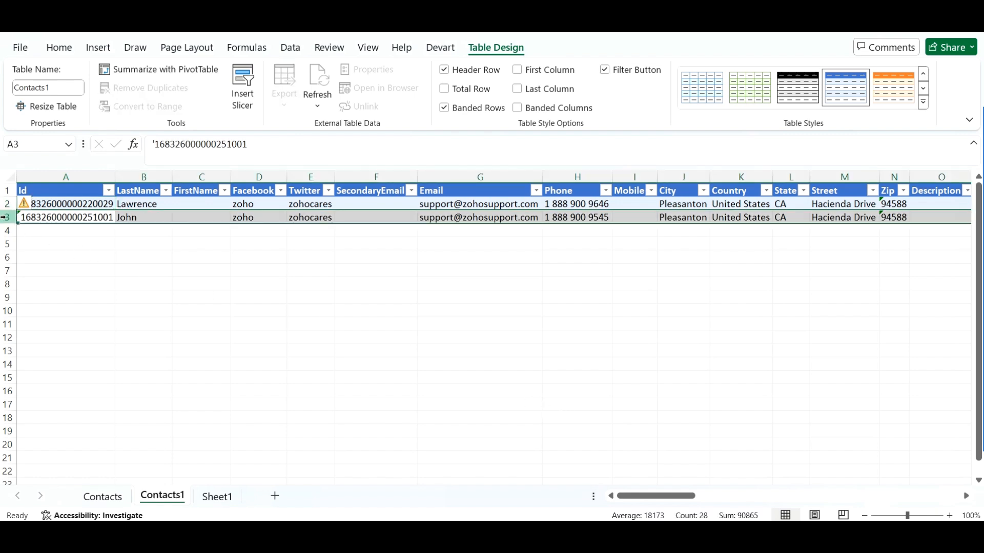
key("ctrl+c")
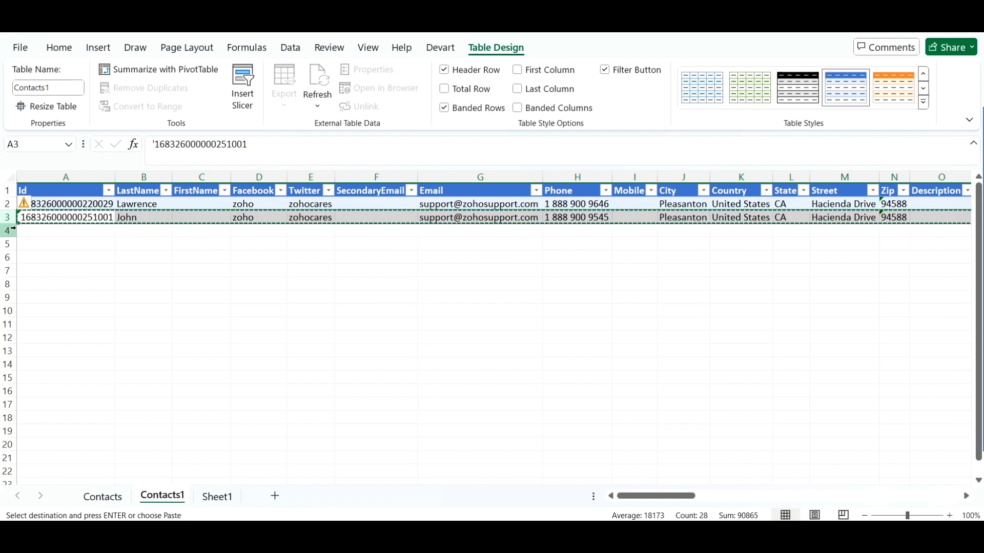
left_click(432, 51)
left_click(104, 89)
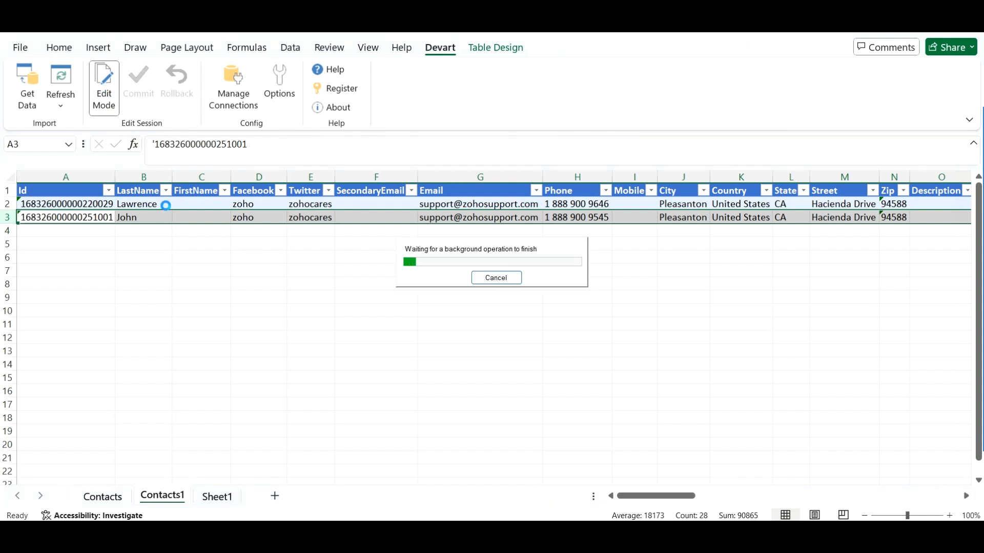
key("ctrl+c")
left_click(7, 230)
key("Return")
Replace the last name of the new contact in row 4 and change the ending of its email domain to eu.
left_click(129, 230)
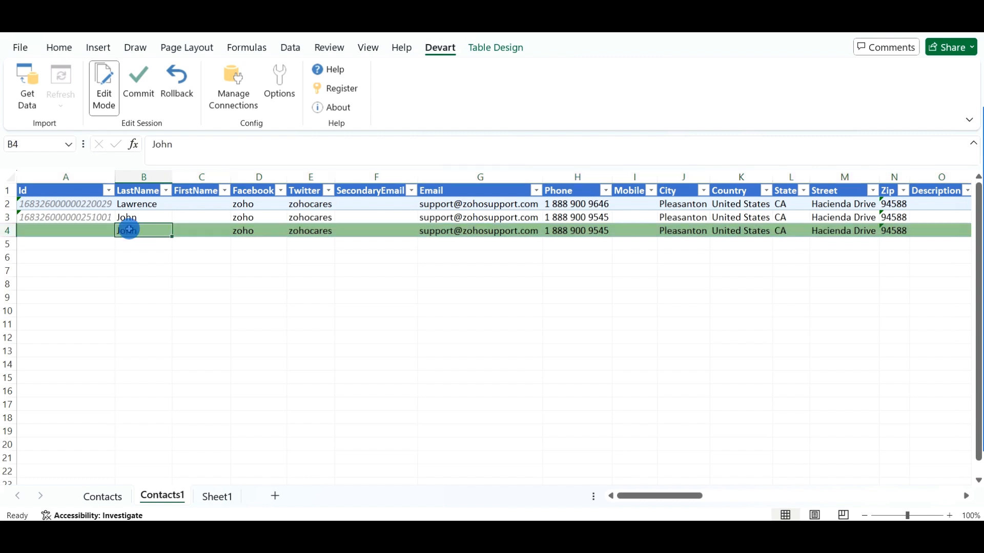
double_click(129, 229)
type("Bob")
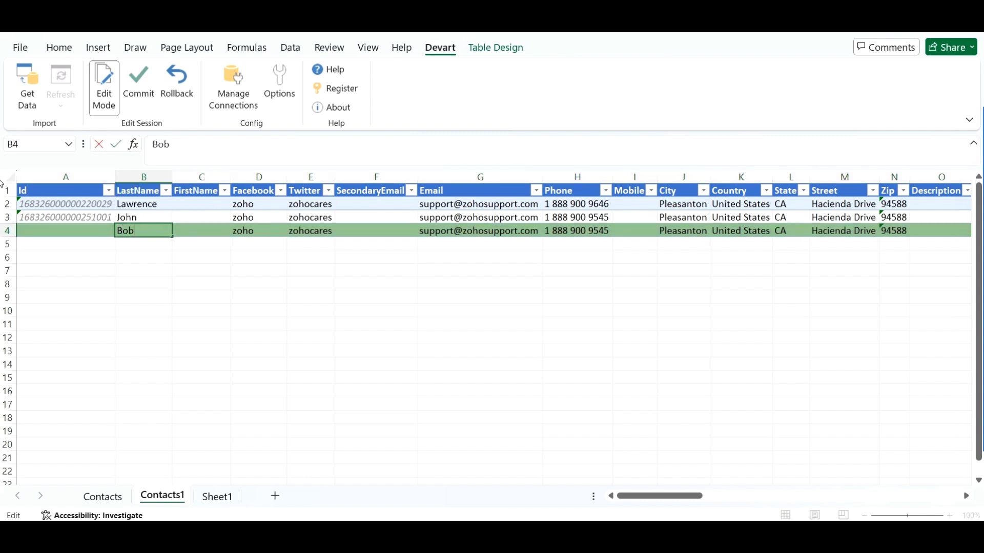
key("Return")
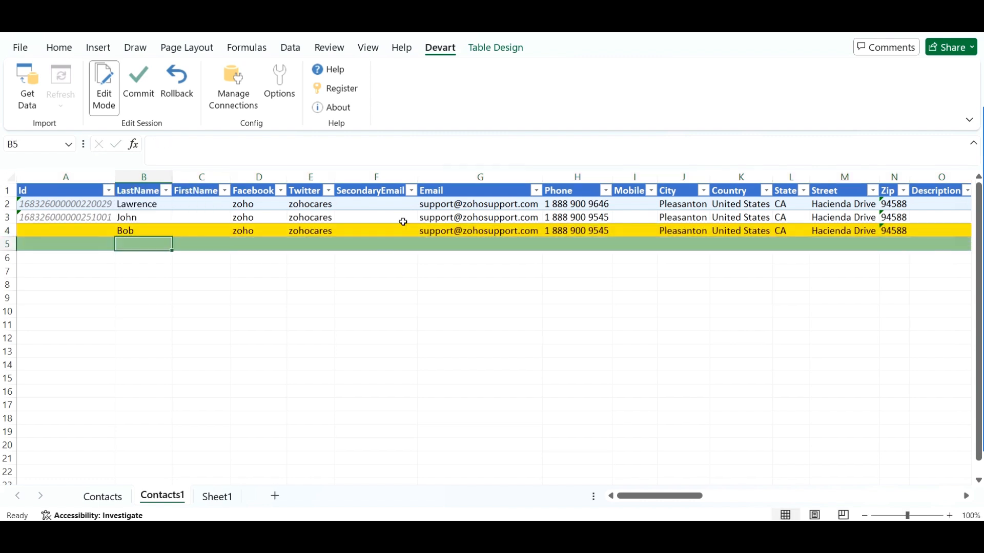
left_click(542, 229)
double_click(543, 229)
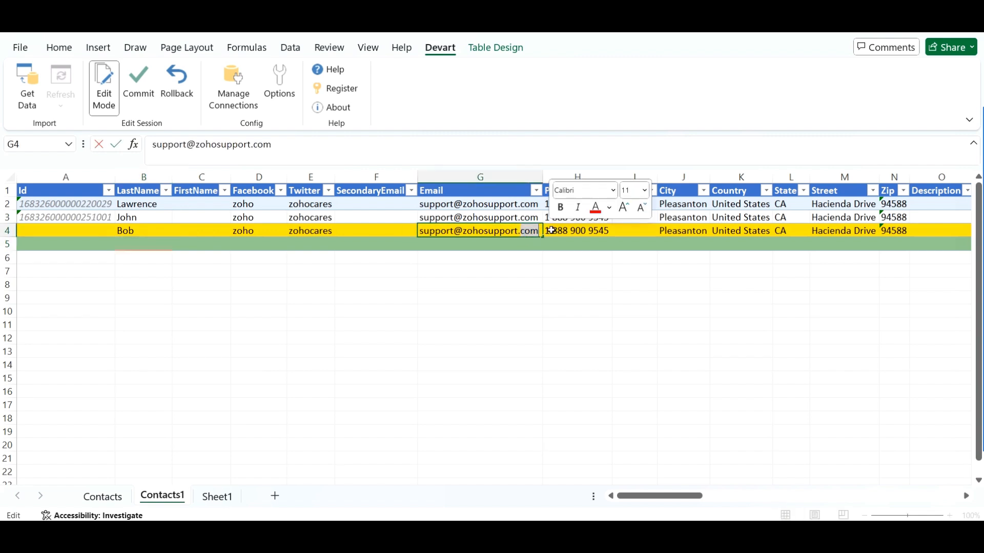
type("eu")
key("Return")
Replace the last three digits of the new contact's phone number in row 4 and commit the sheet's changes to Zoho Desk.
double_click(602, 231)
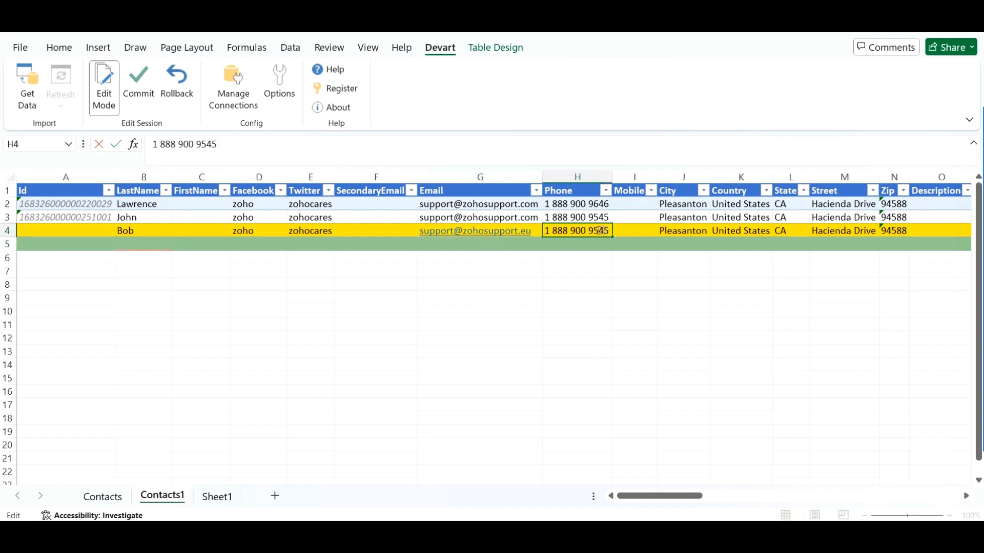
left_click_drag(595, 229, 613, 231)
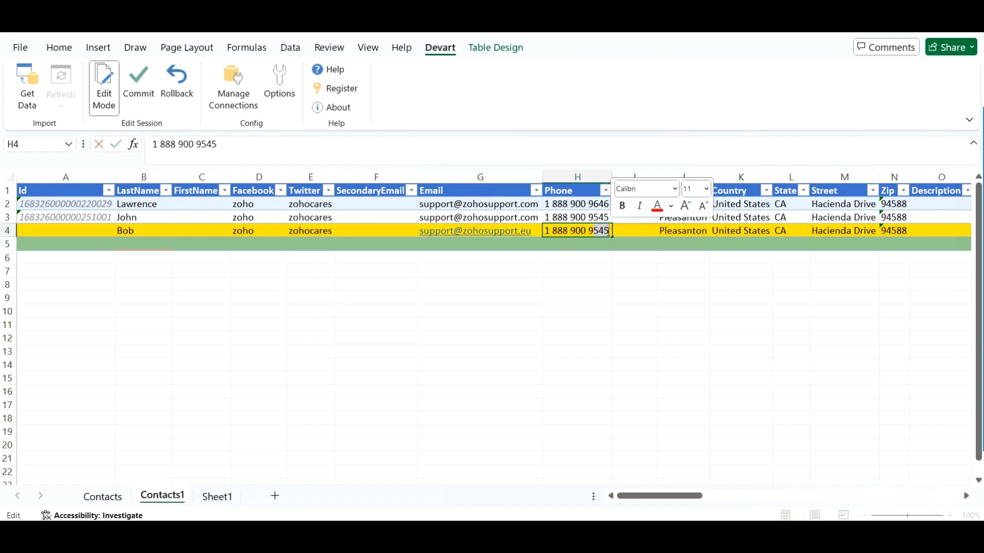
type("343")
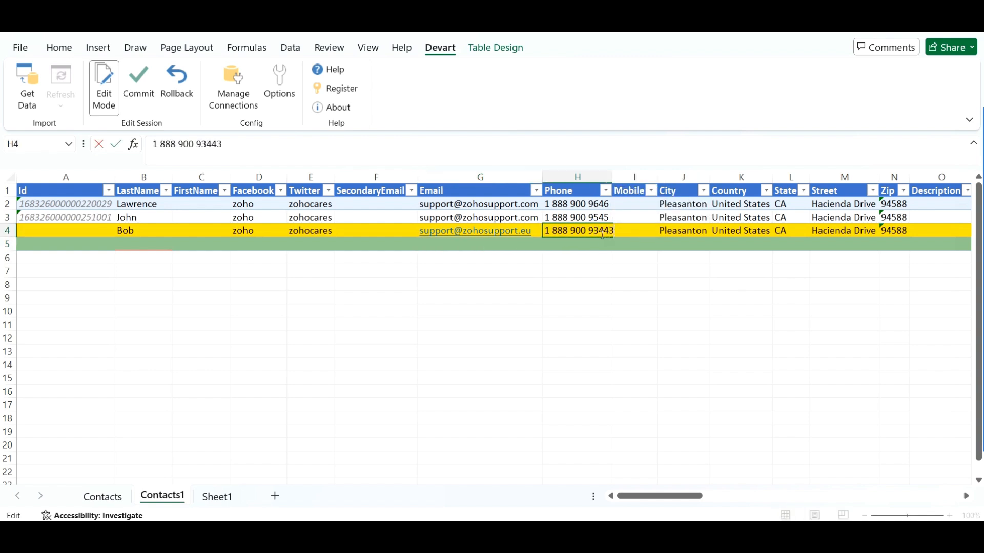
key("Return")
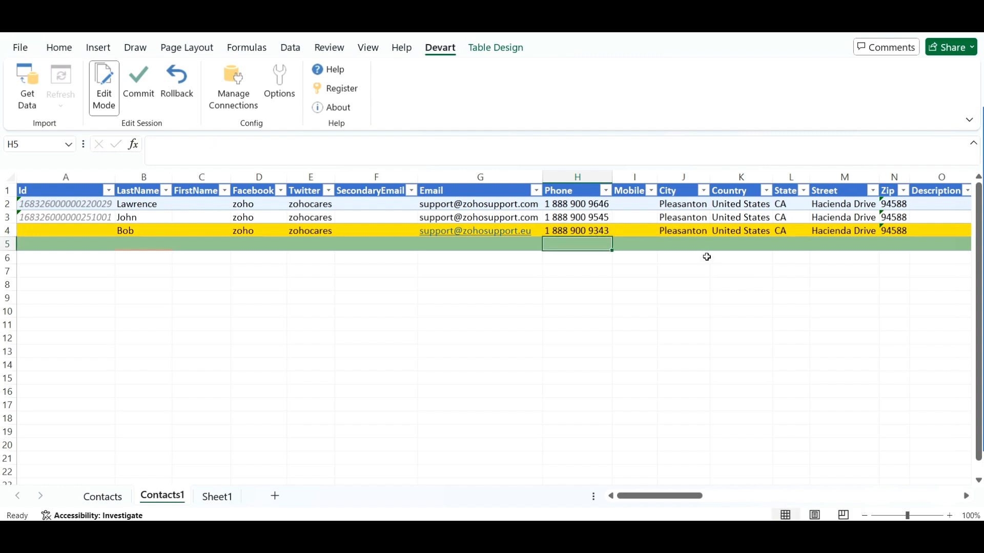
left_click(149, 97)
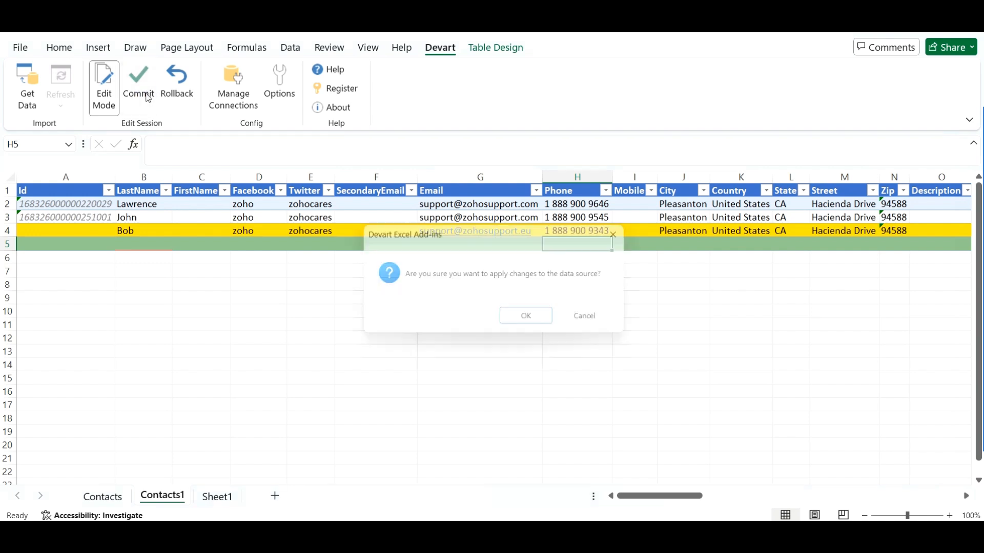
left_click(528, 317)
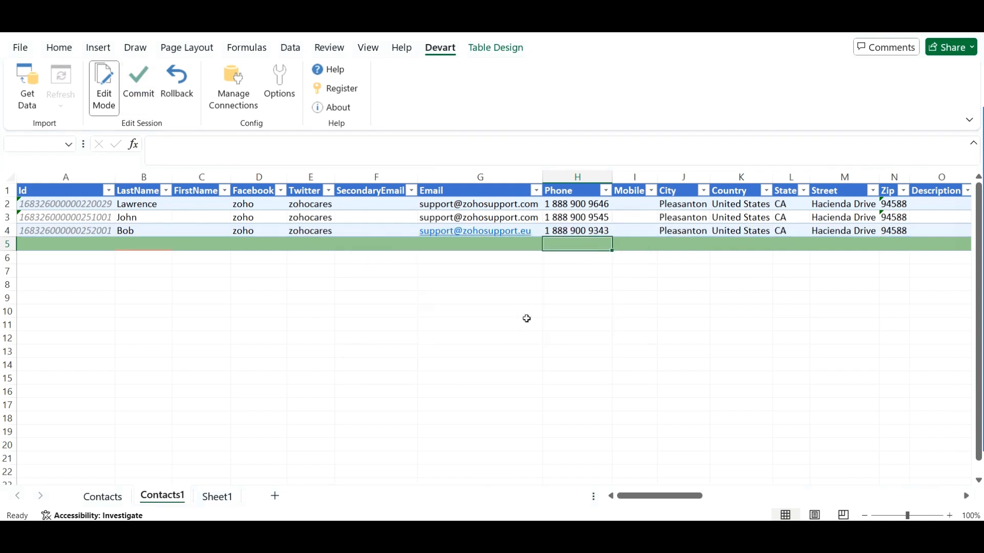
Switch to Zoho Desk in the browser, reload the All Contacts list, and open the newly added contact's details.
key("alt+Tab")
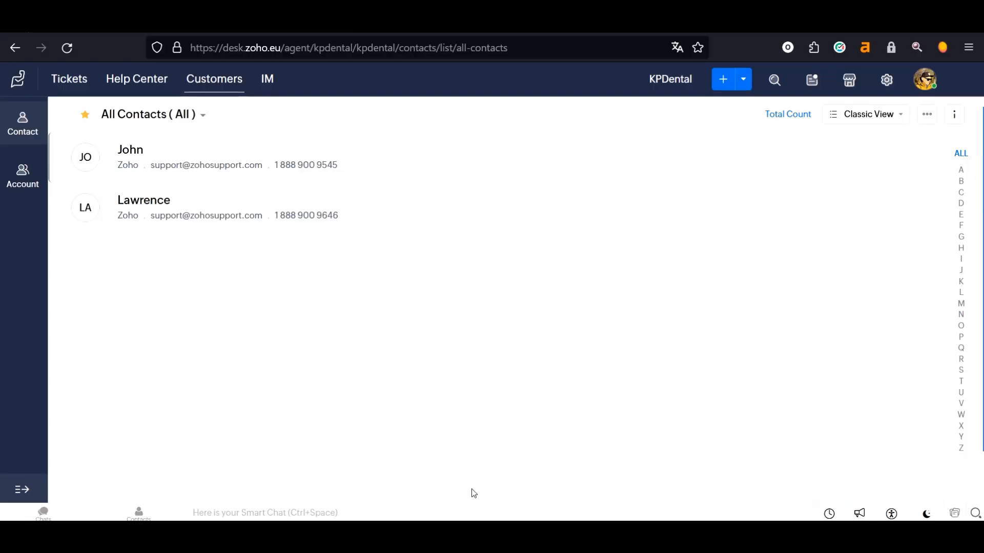
left_click(67, 48)
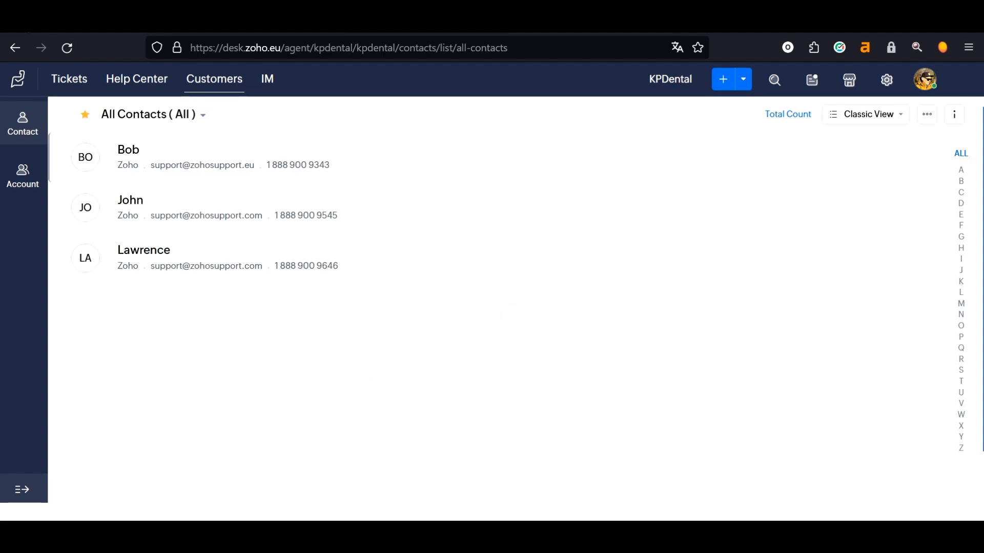
left_click(132, 158)
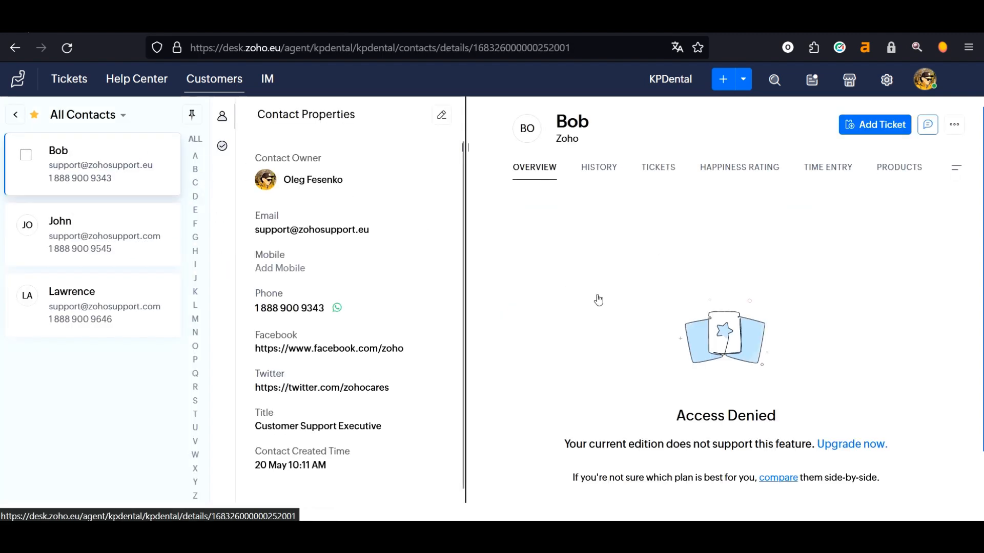